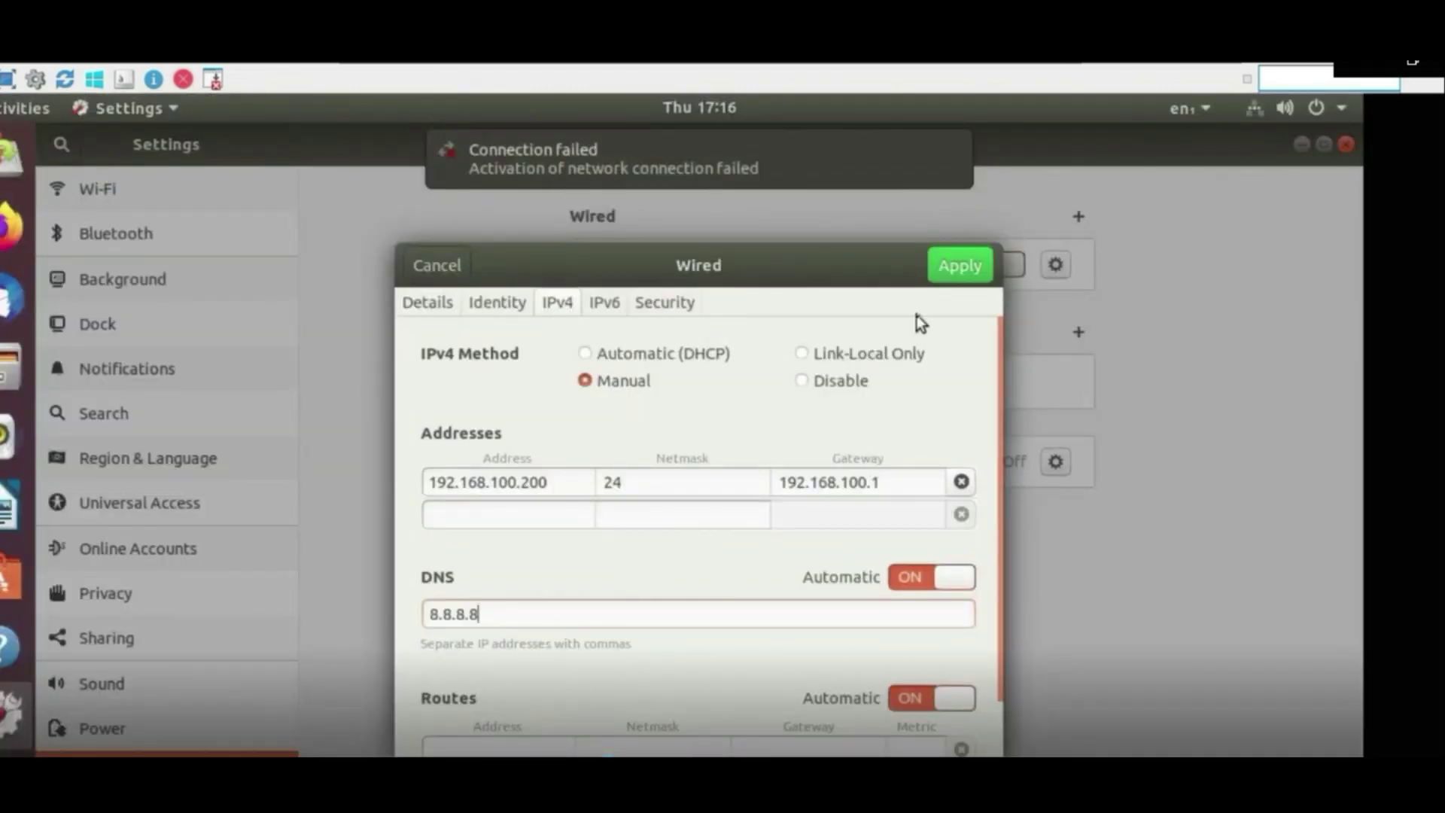
Apply the static IPv4 settings to the wired connection and ping the gateway 192.168.100.1
{"action": "left_click", "coordinate": [959, 275]}
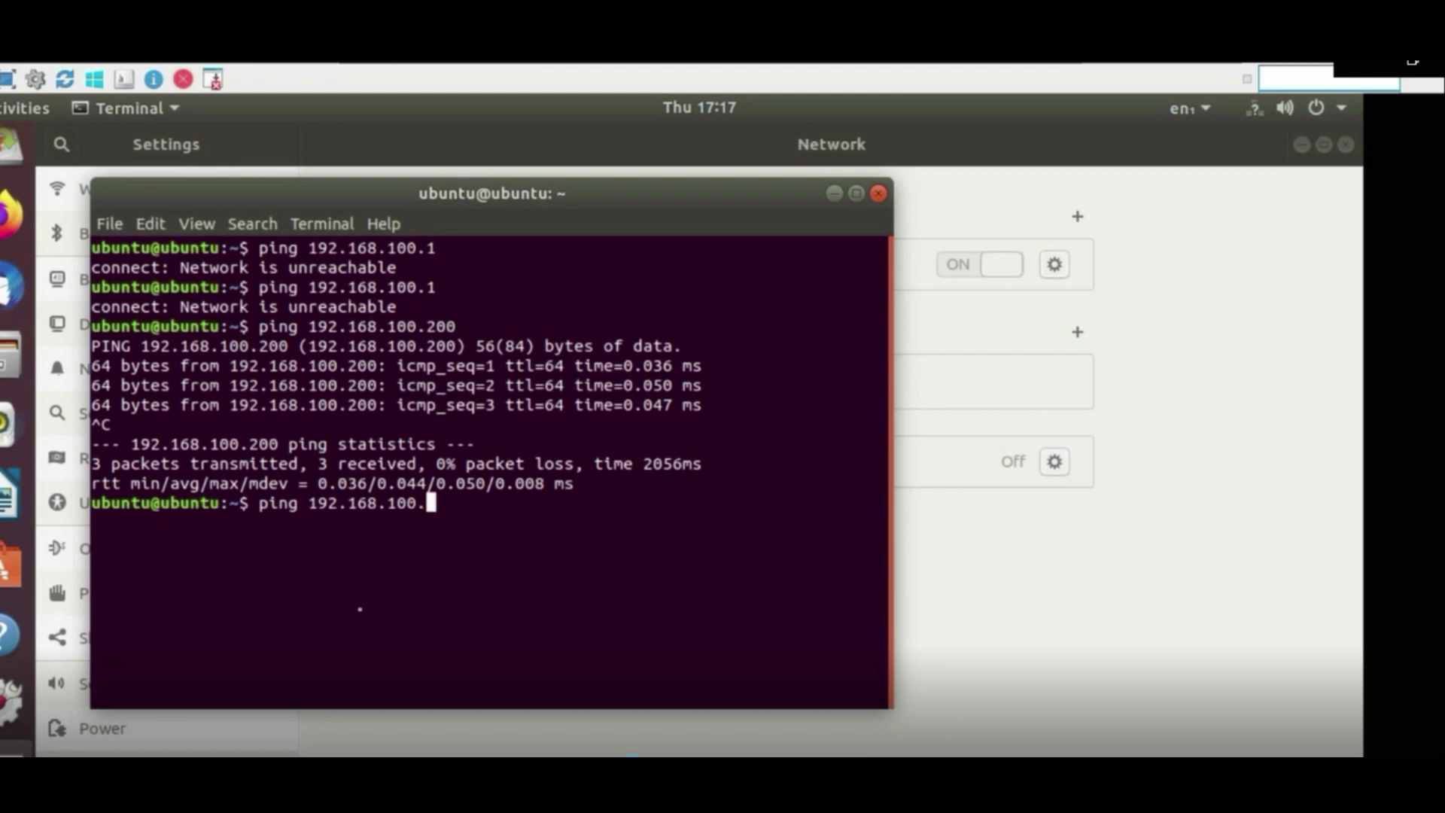
{"action": "key", "text": "Return"}
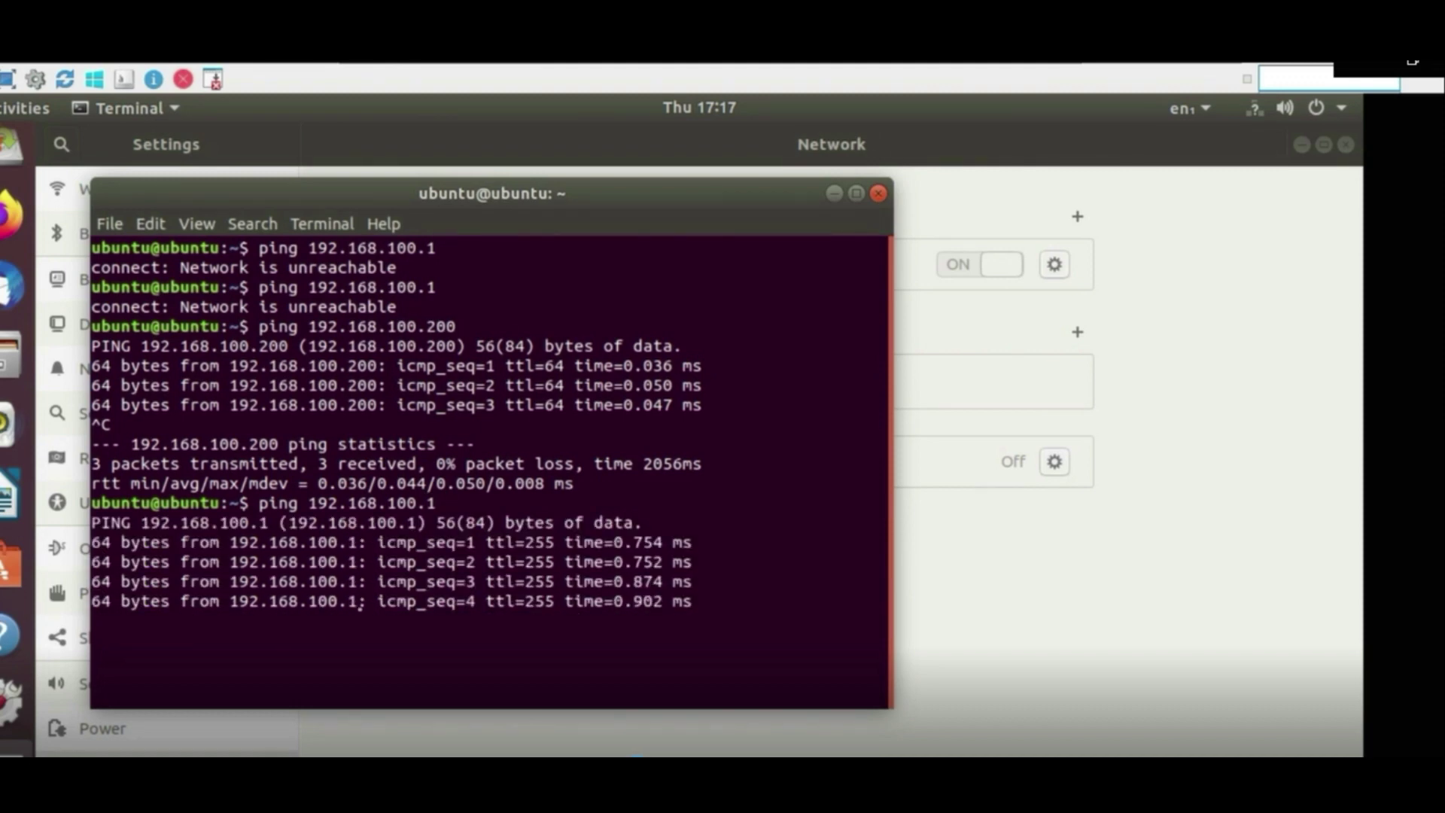
Stop the gateway ping and ping host 192.168.100.3 instead
{"action": "key", "text": "ctrl+c"}
{"action": "key", "text": "Up"}
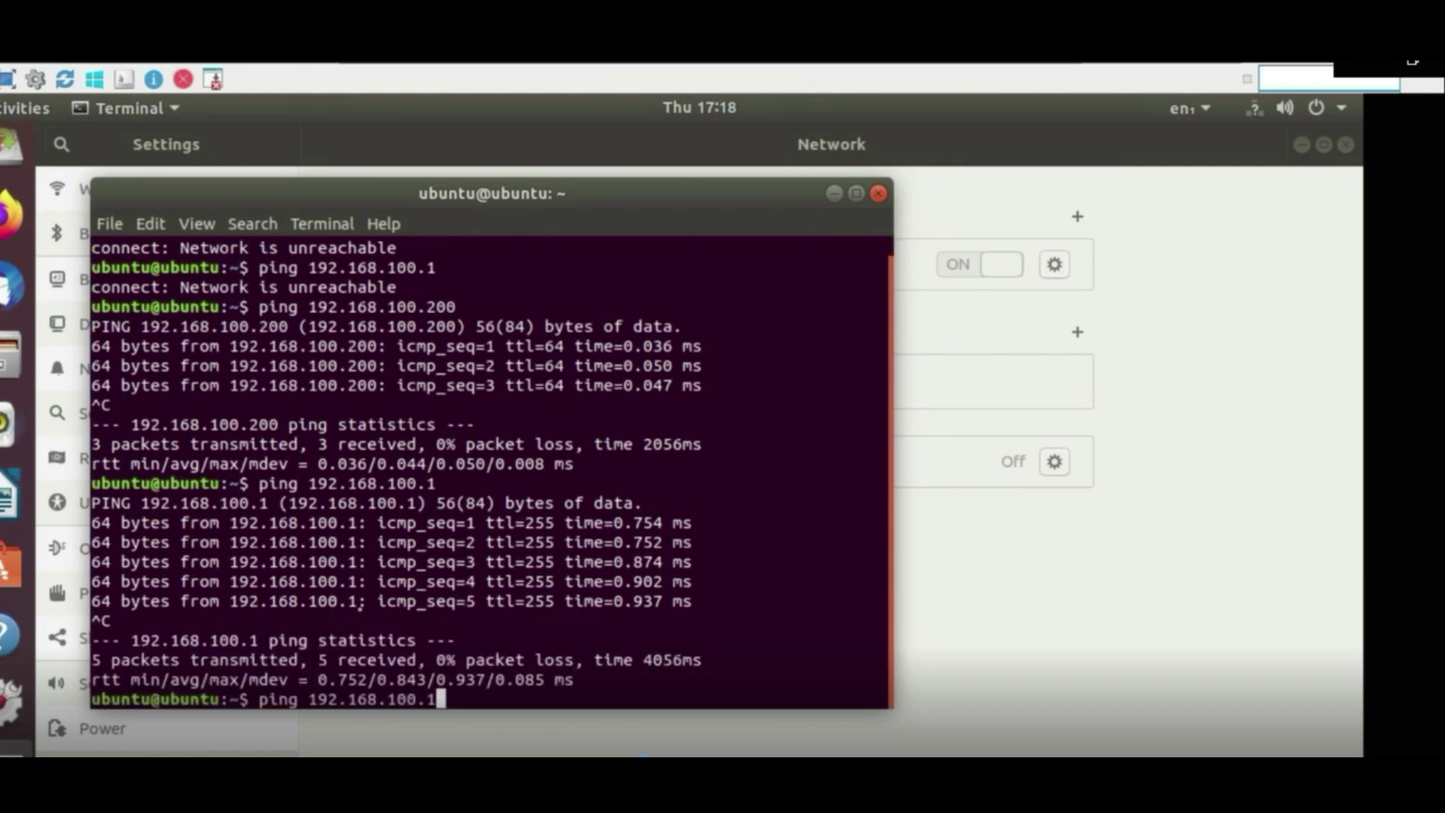
{"action": "key", "text": "BackSpace"}
{"action": "type", "text": "3"}
{"action": "key", "text": "Return"}
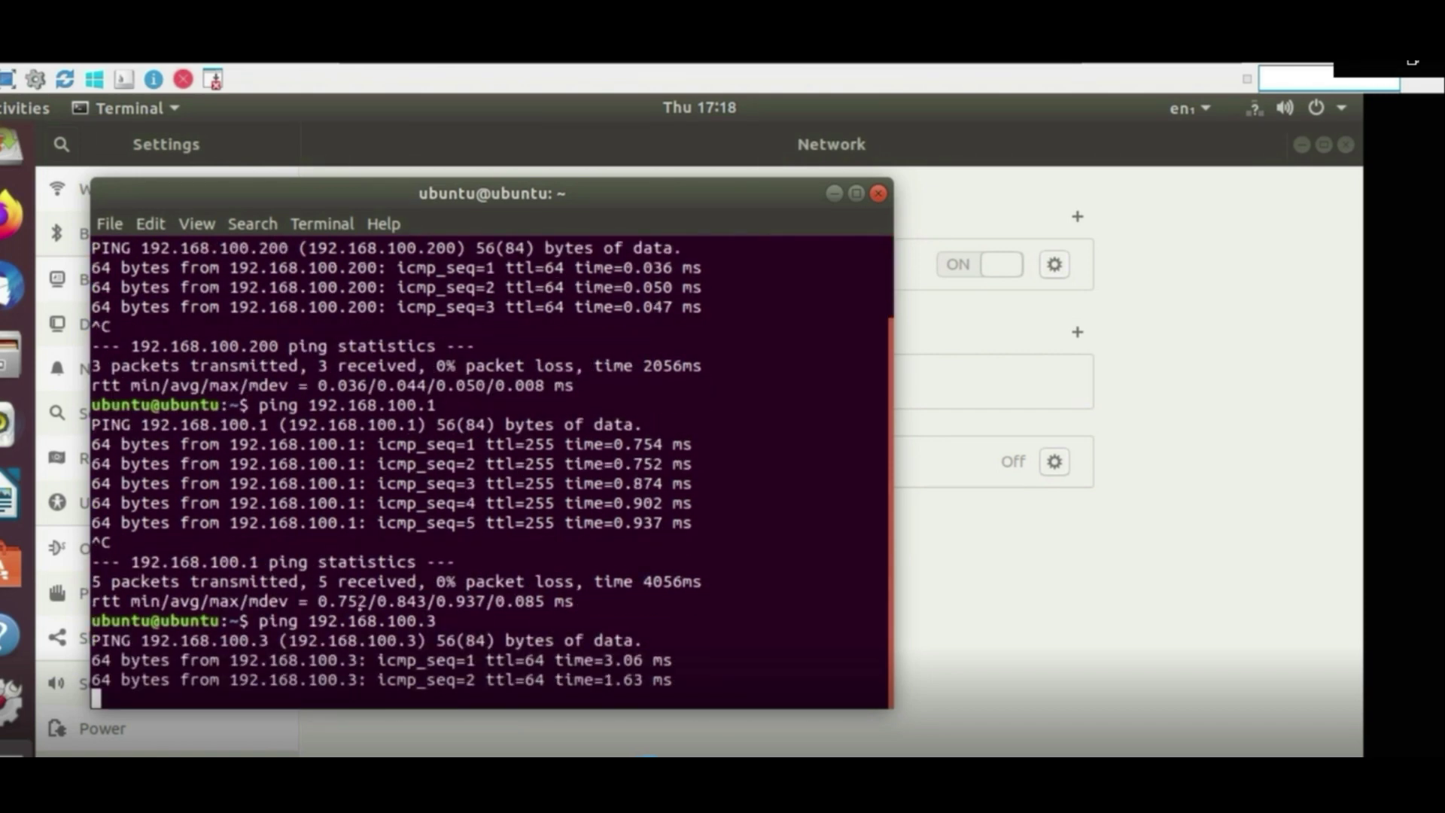
Ping 192.168.100.10, stop it, and minimize the terminal to reveal Network settings
{"action": "key", "text": "ctrl+c"}
{"action": "key", "text": "Up"}
{"action": "key", "text": "BackSpace"}
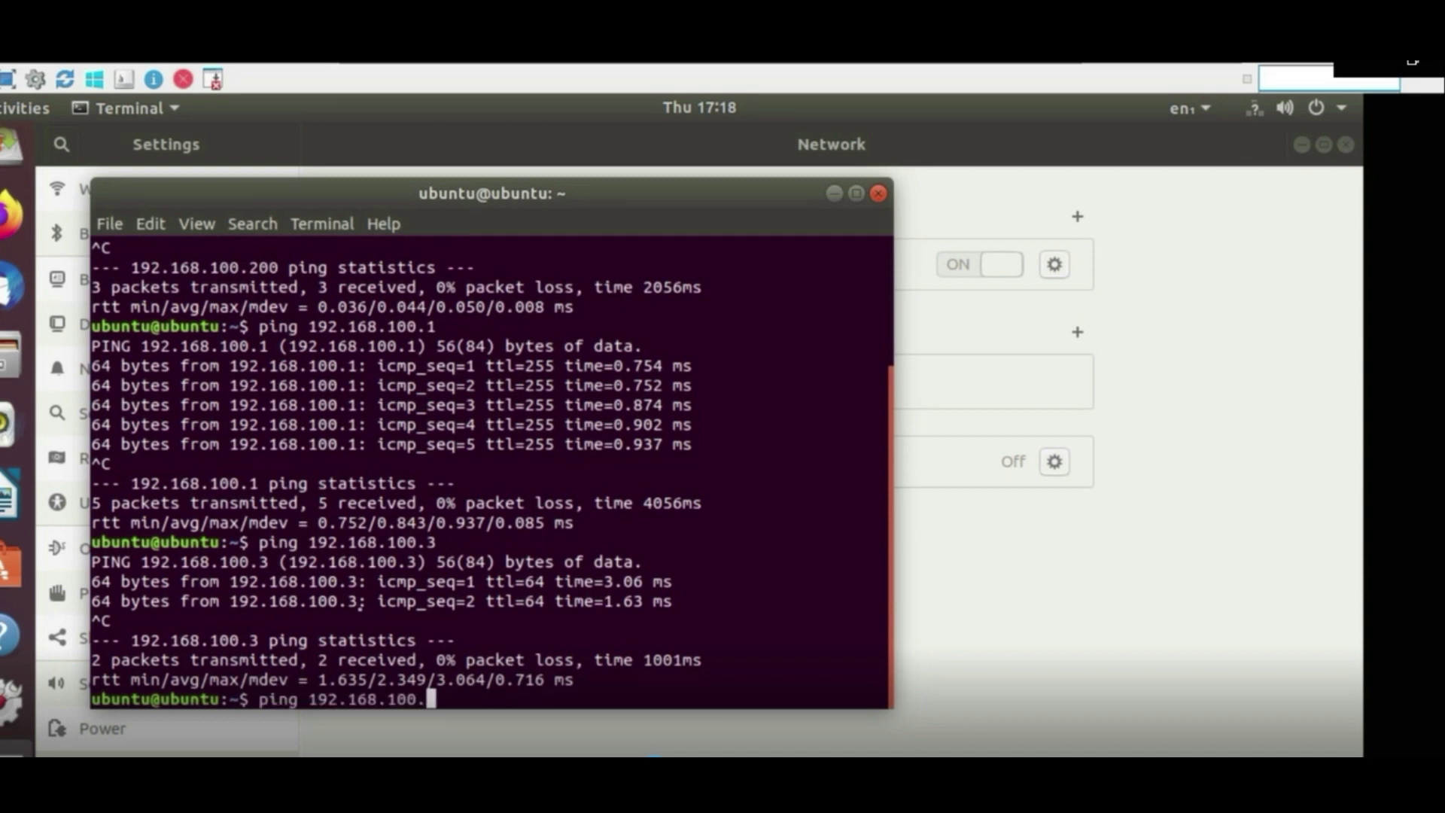
{"action": "type", "text": "10"}
{"action": "key", "text": "Return"}
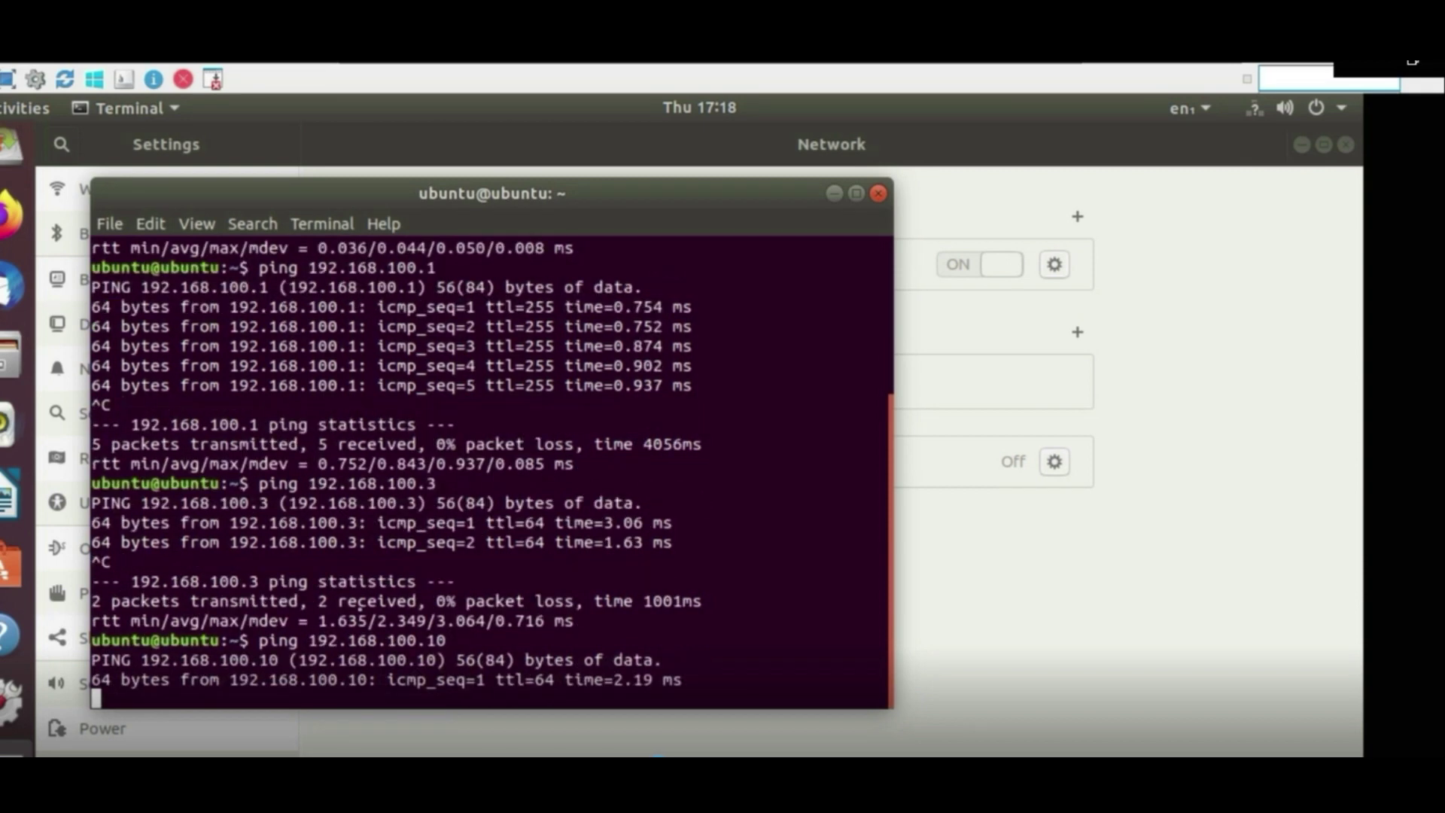
{"action": "key", "text": "ctrl+c"}
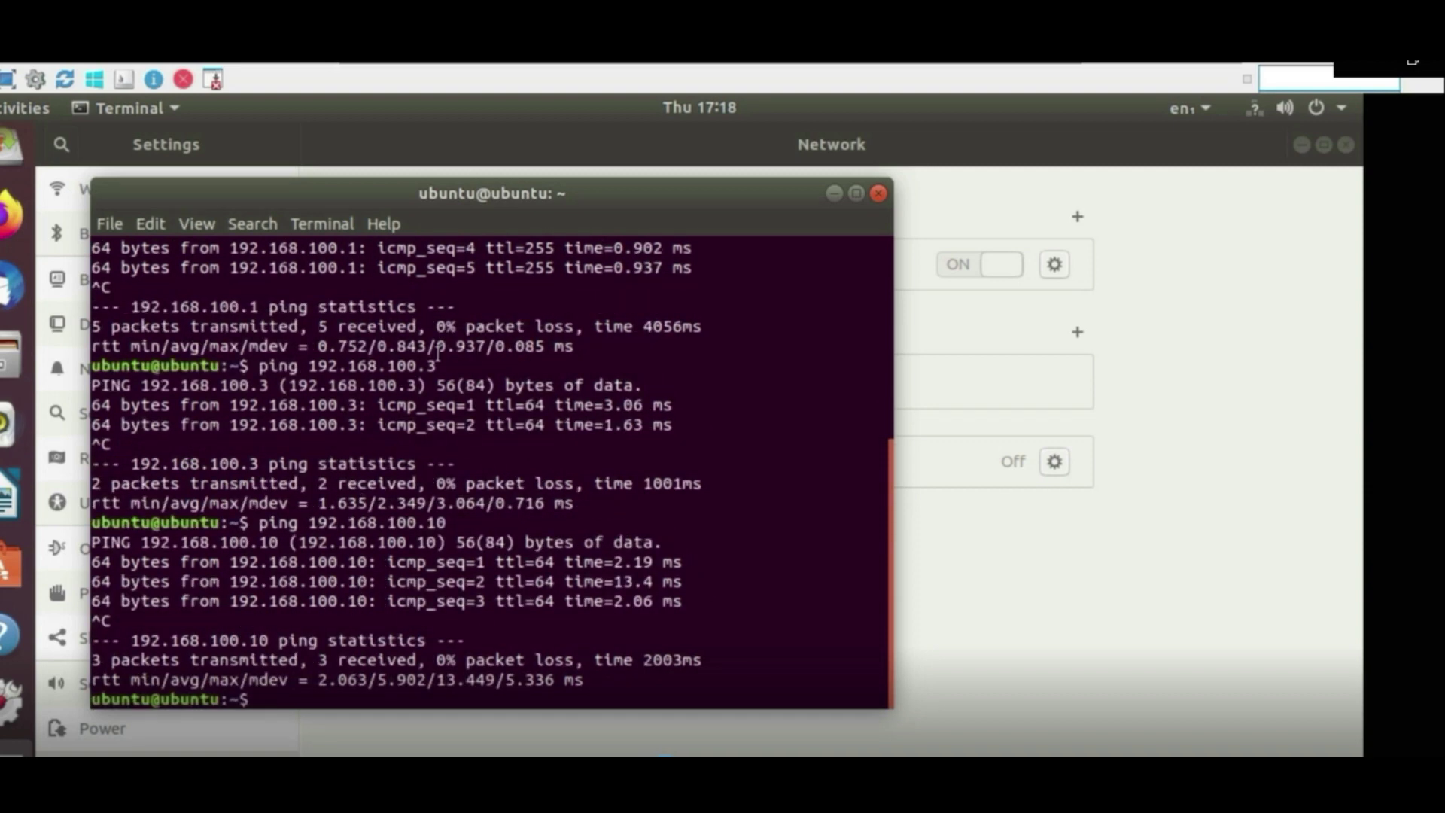
{"action": "left_click", "coordinate": [831, 202]}
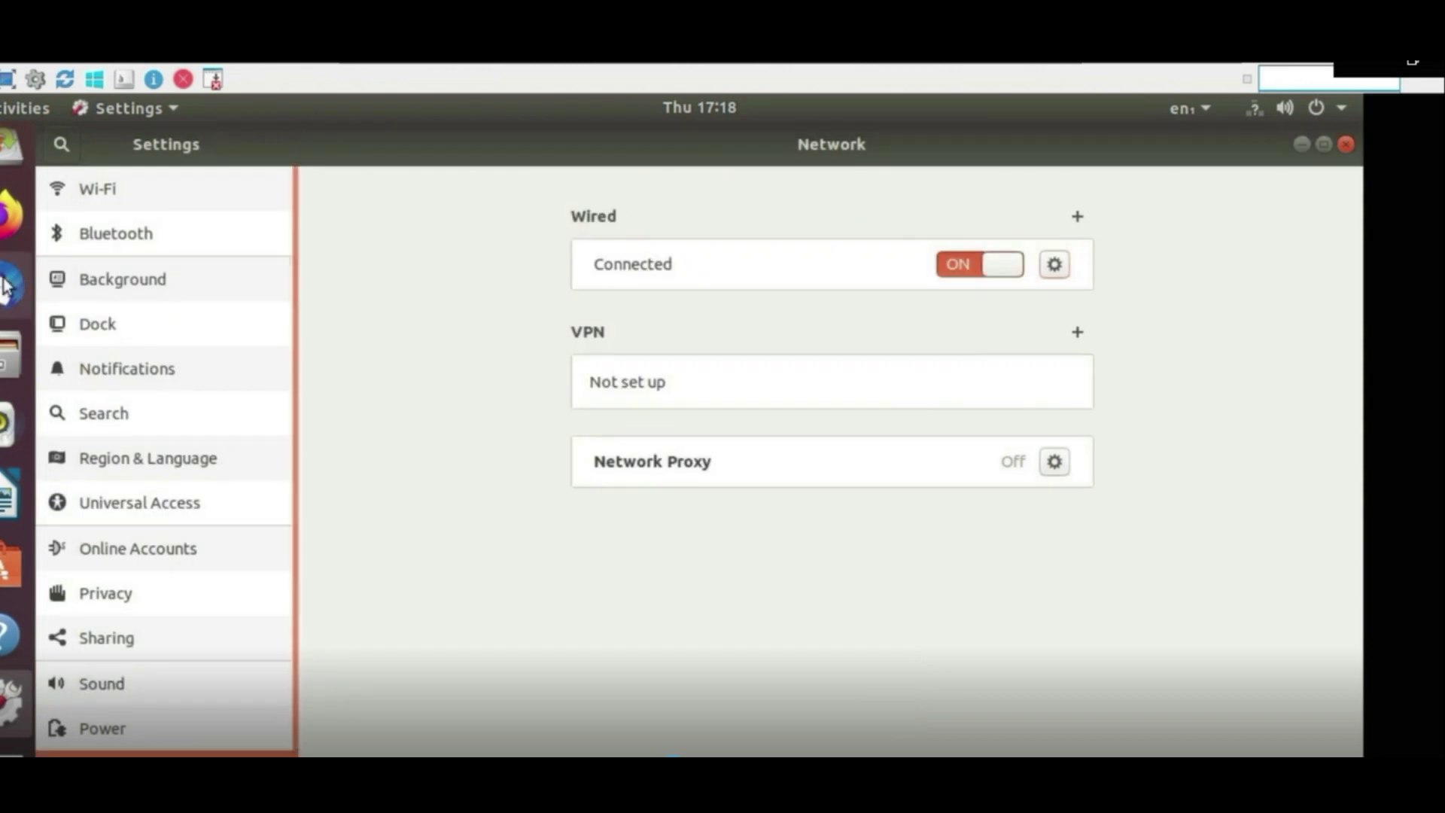
{"action": "left_click", "coordinate": [11, 229]}
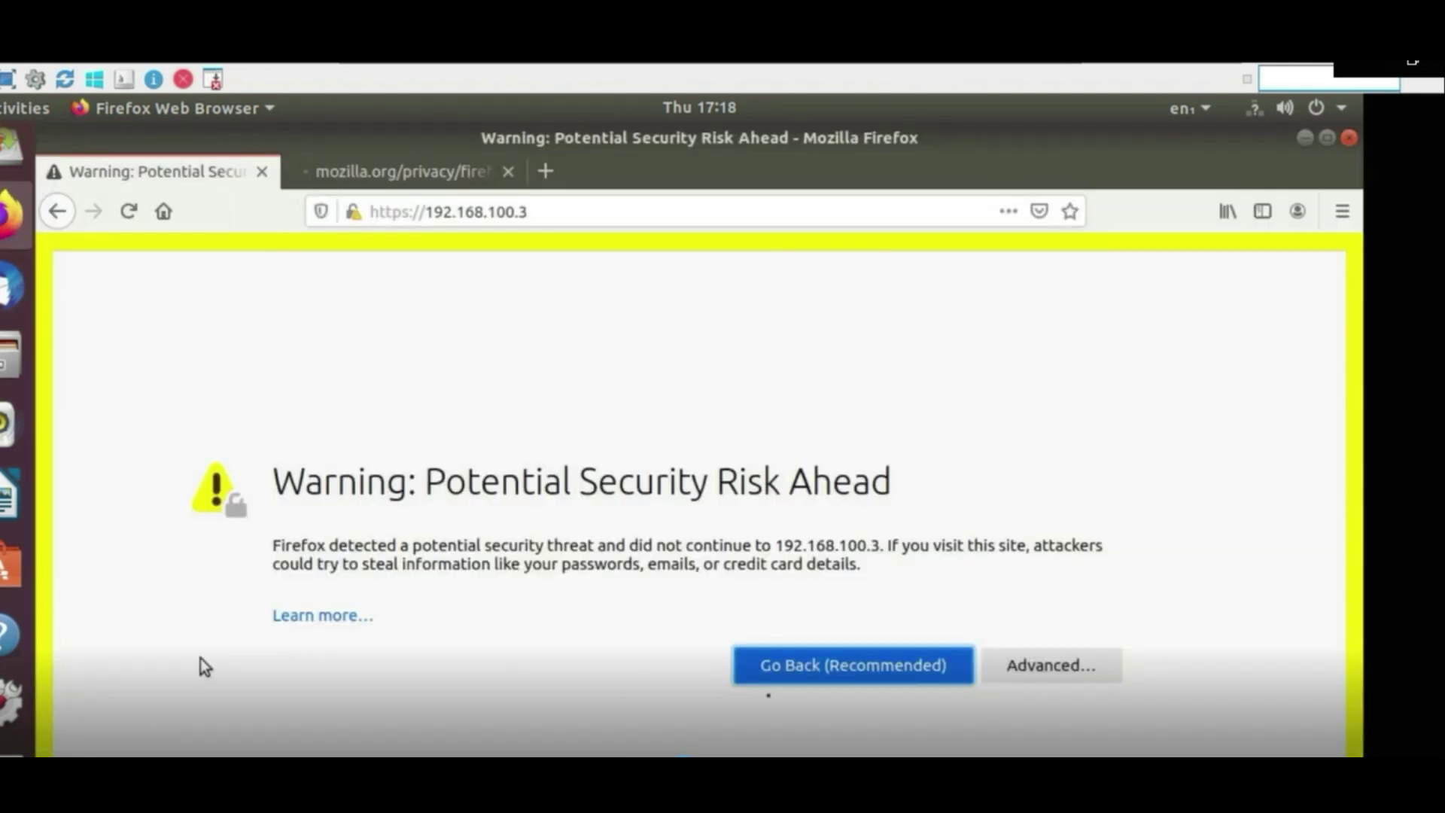
{"action": "left_click", "coordinate": [1094, 662]}
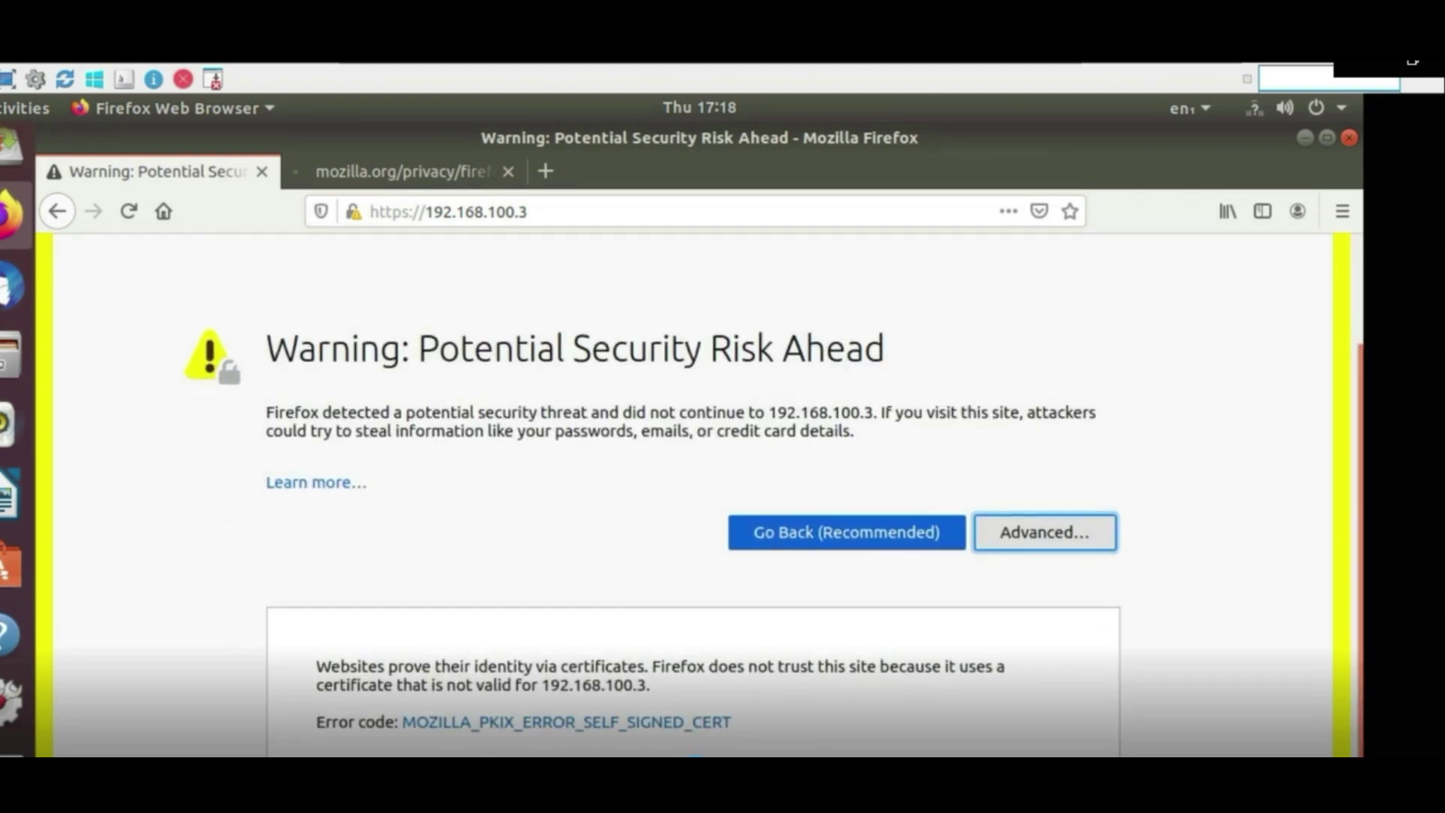
{"action": "key", "text": "F5"}
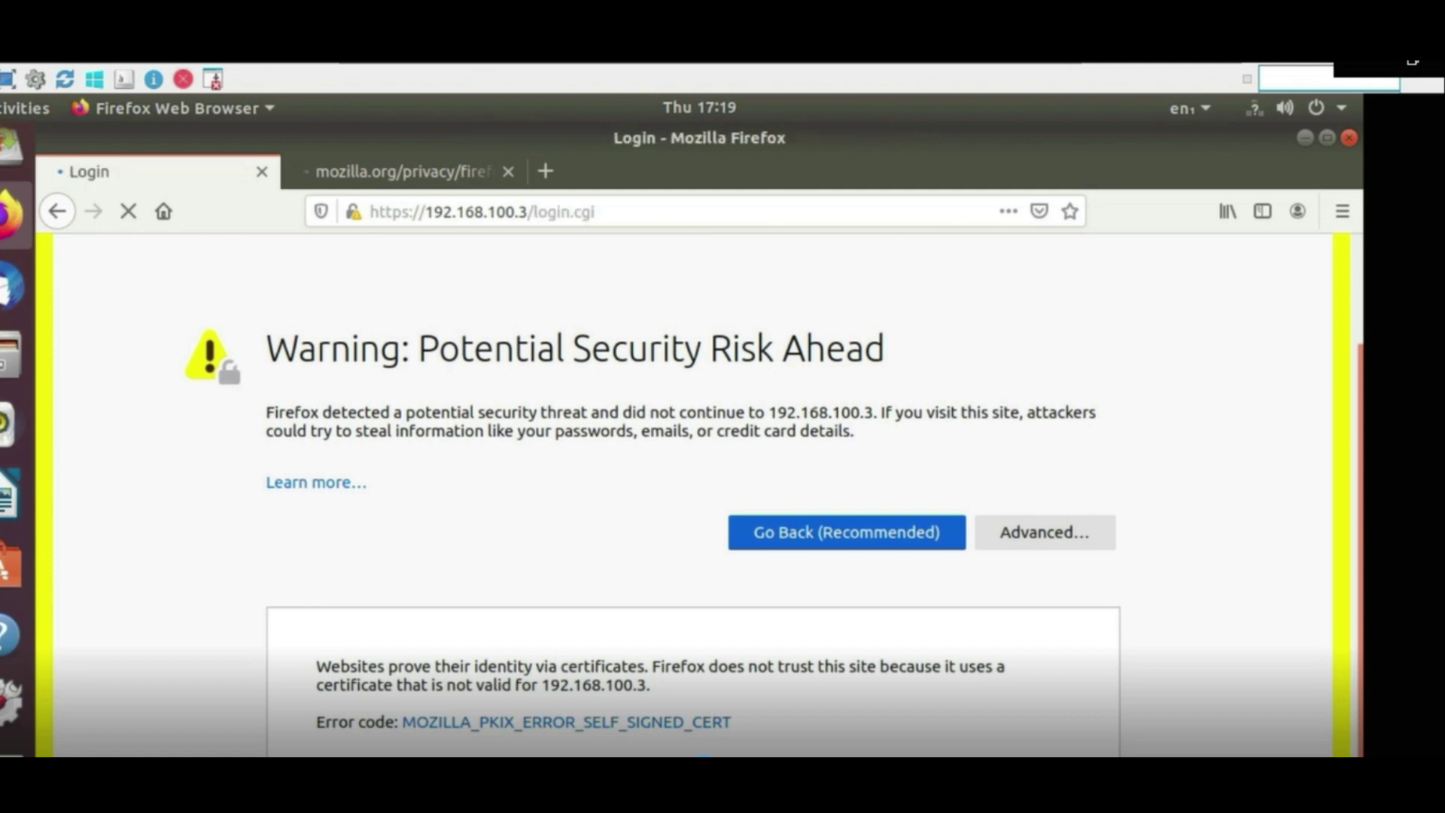
{"action": "type", "text": "admin"}
{"action": "key", "text": "Tab"}
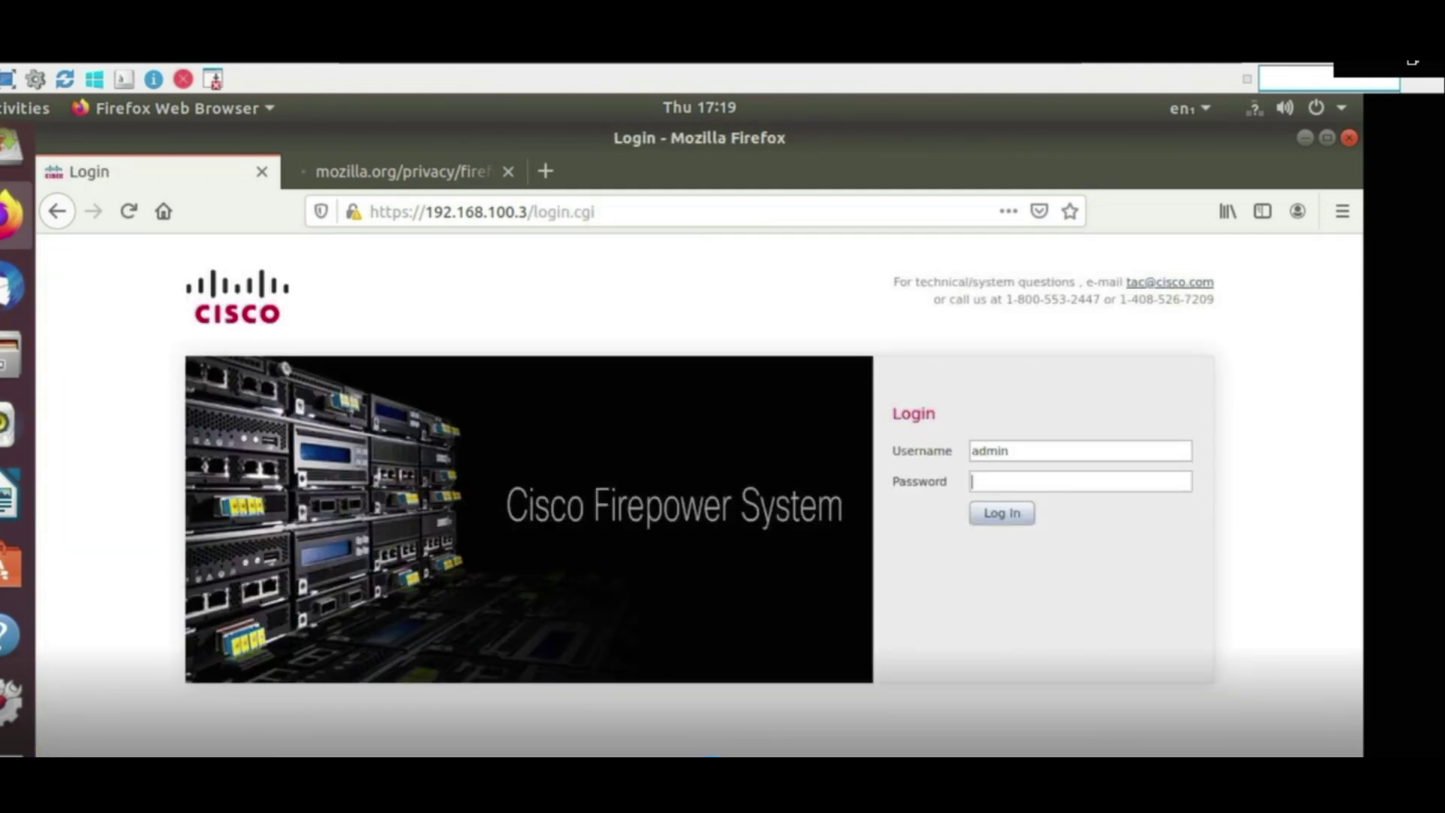
Log in with the account password and go to Devices > Device Management
{"action": "type", "text": "********"}
{"action": "key", "text": "Return"}
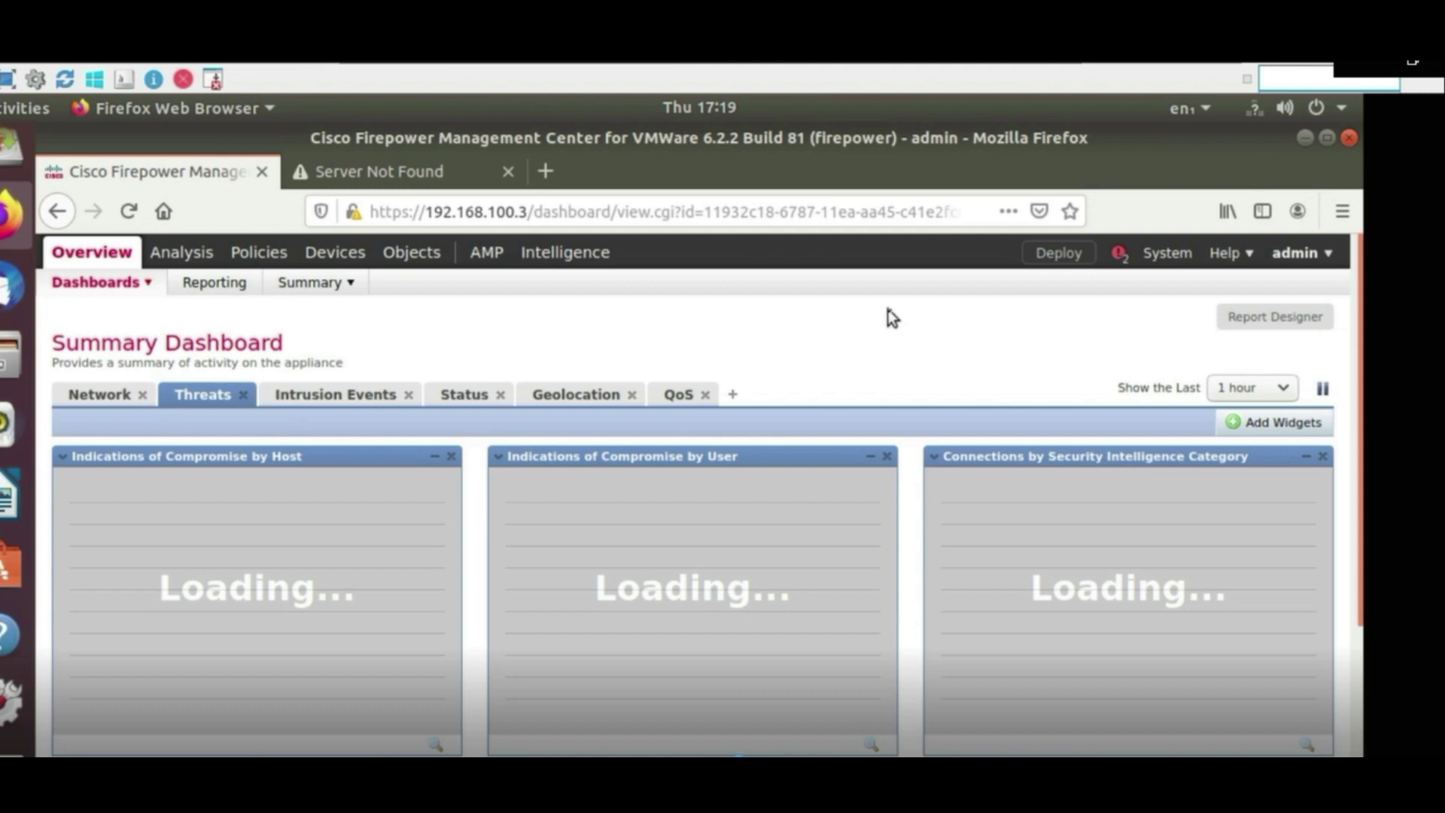
{"action": "left_click", "coordinate": [326, 255]}
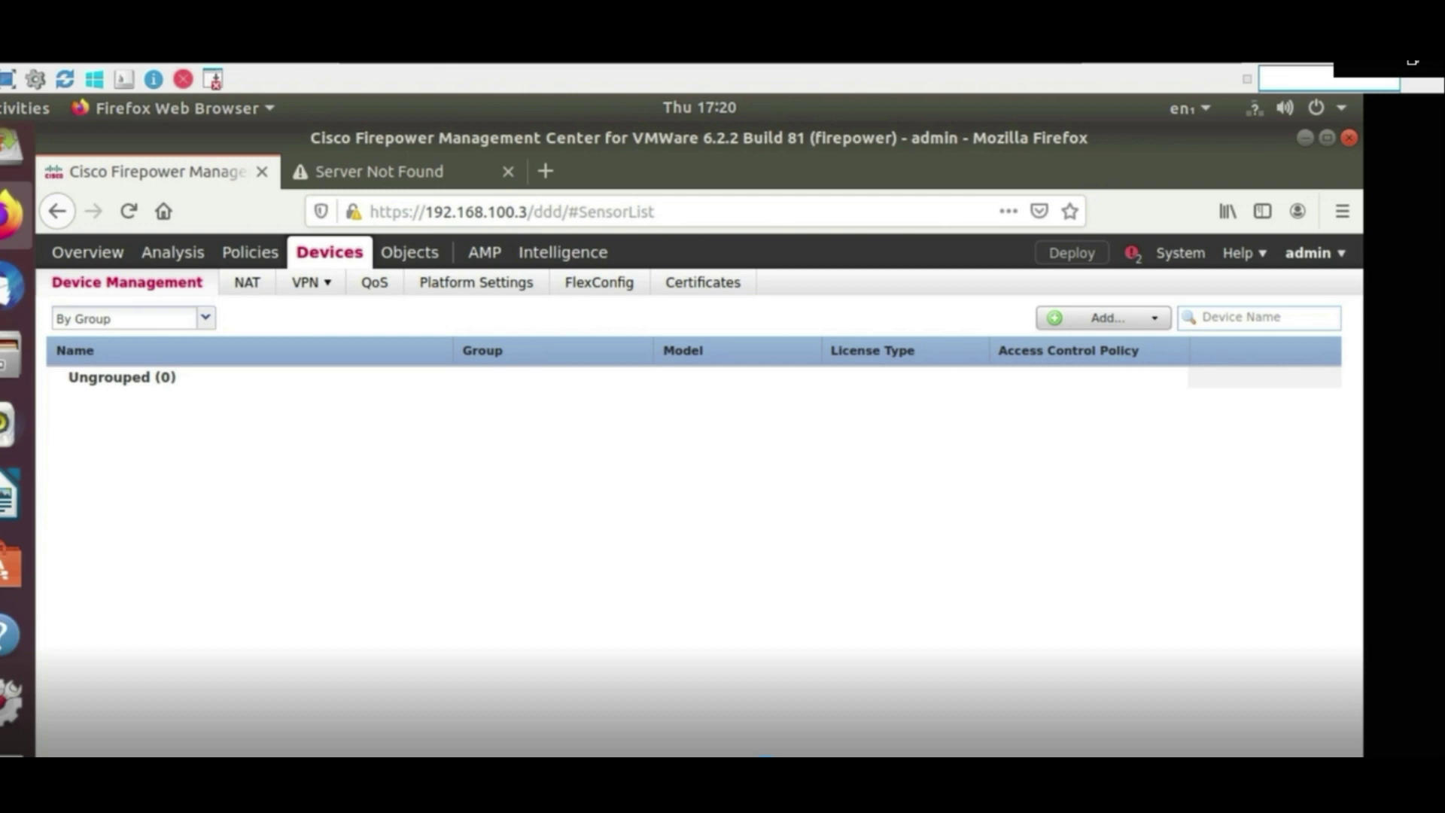
Add a device with host 192.168.100.10, display name FTD, and the registration key
{"action": "left_click", "coordinate": [1088, 319]}
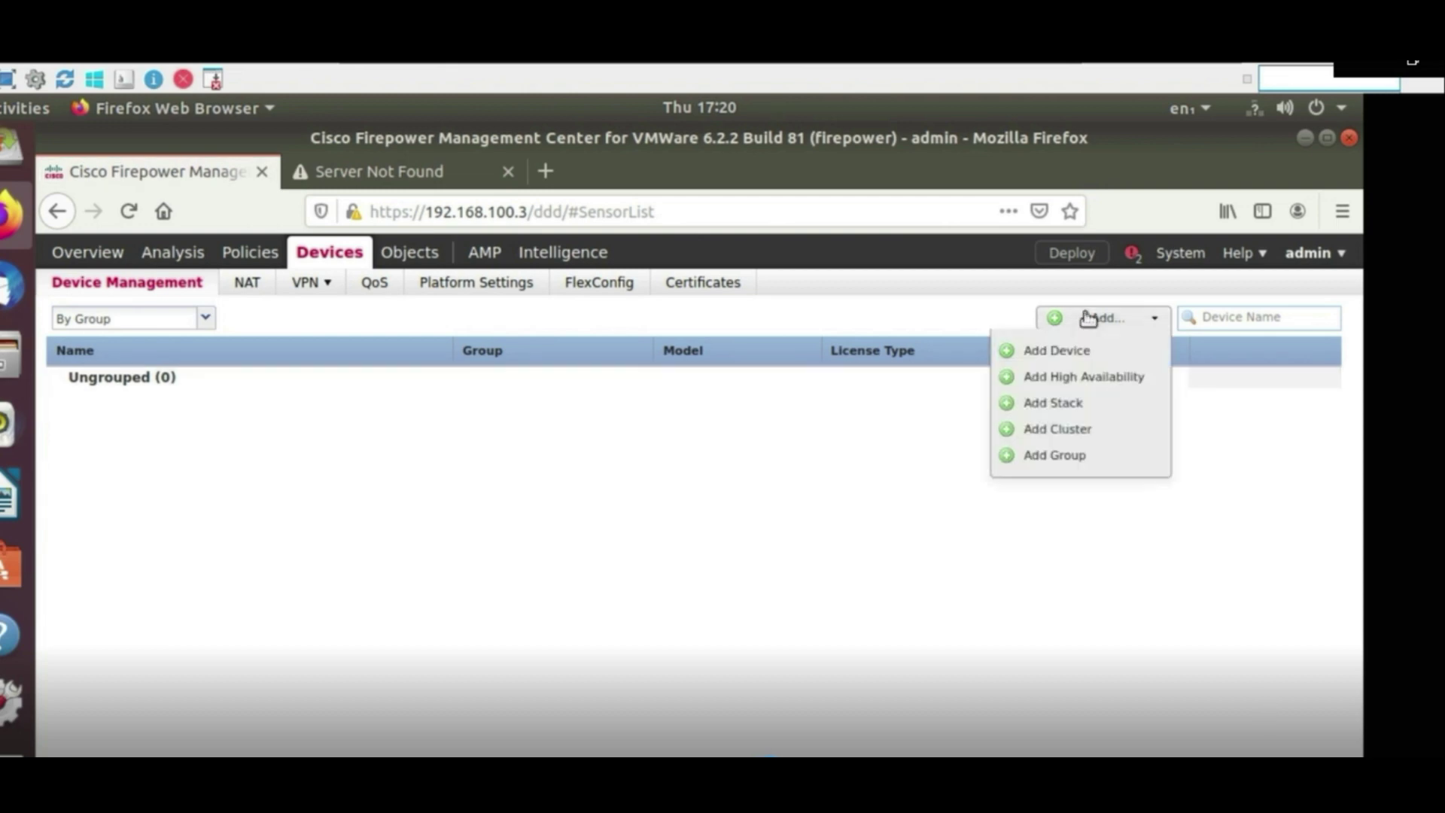
{"action": "left_click", "coordinate": [1064, 349]}
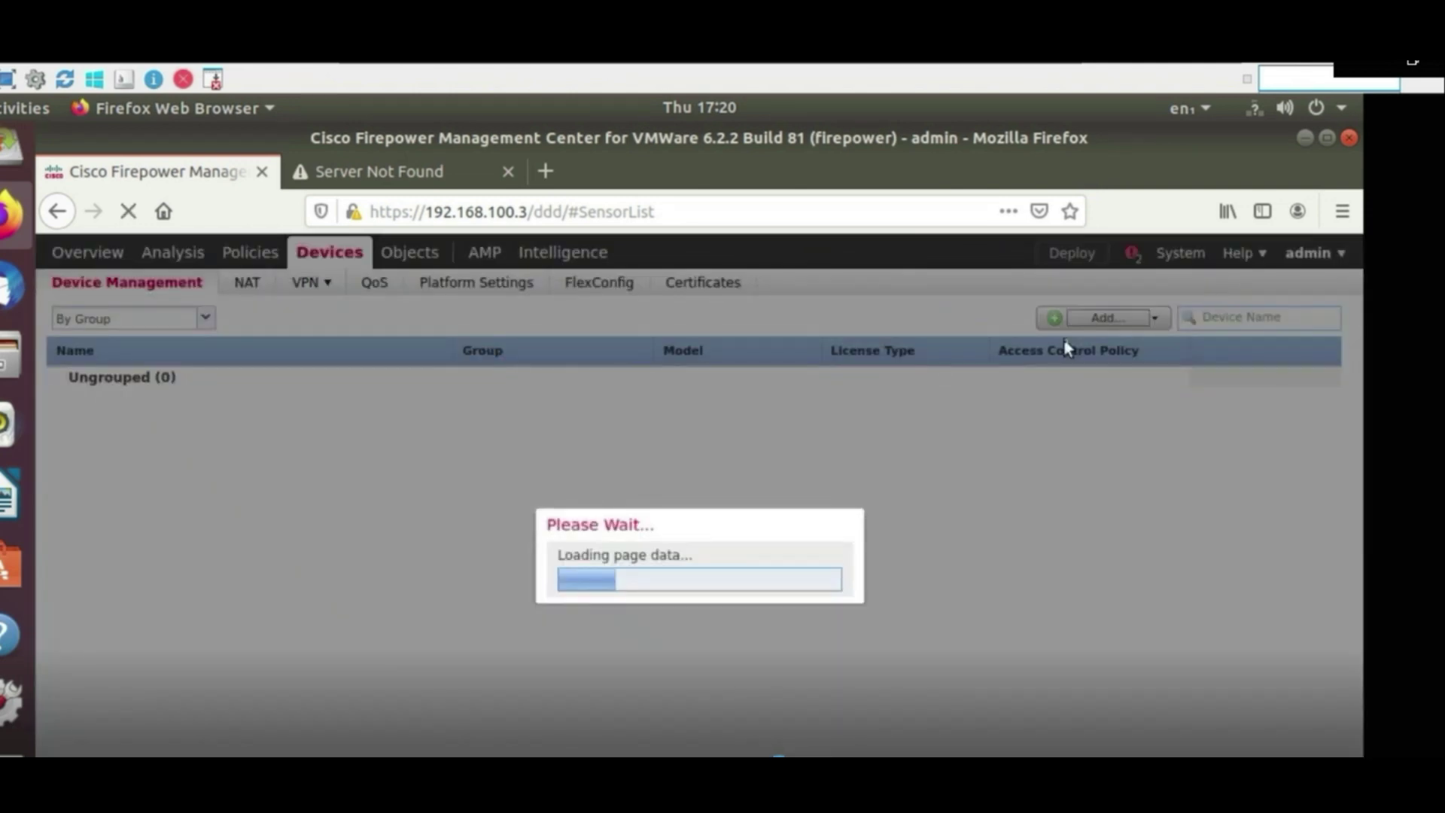
{"action": "type", "text": "192.168.10"}
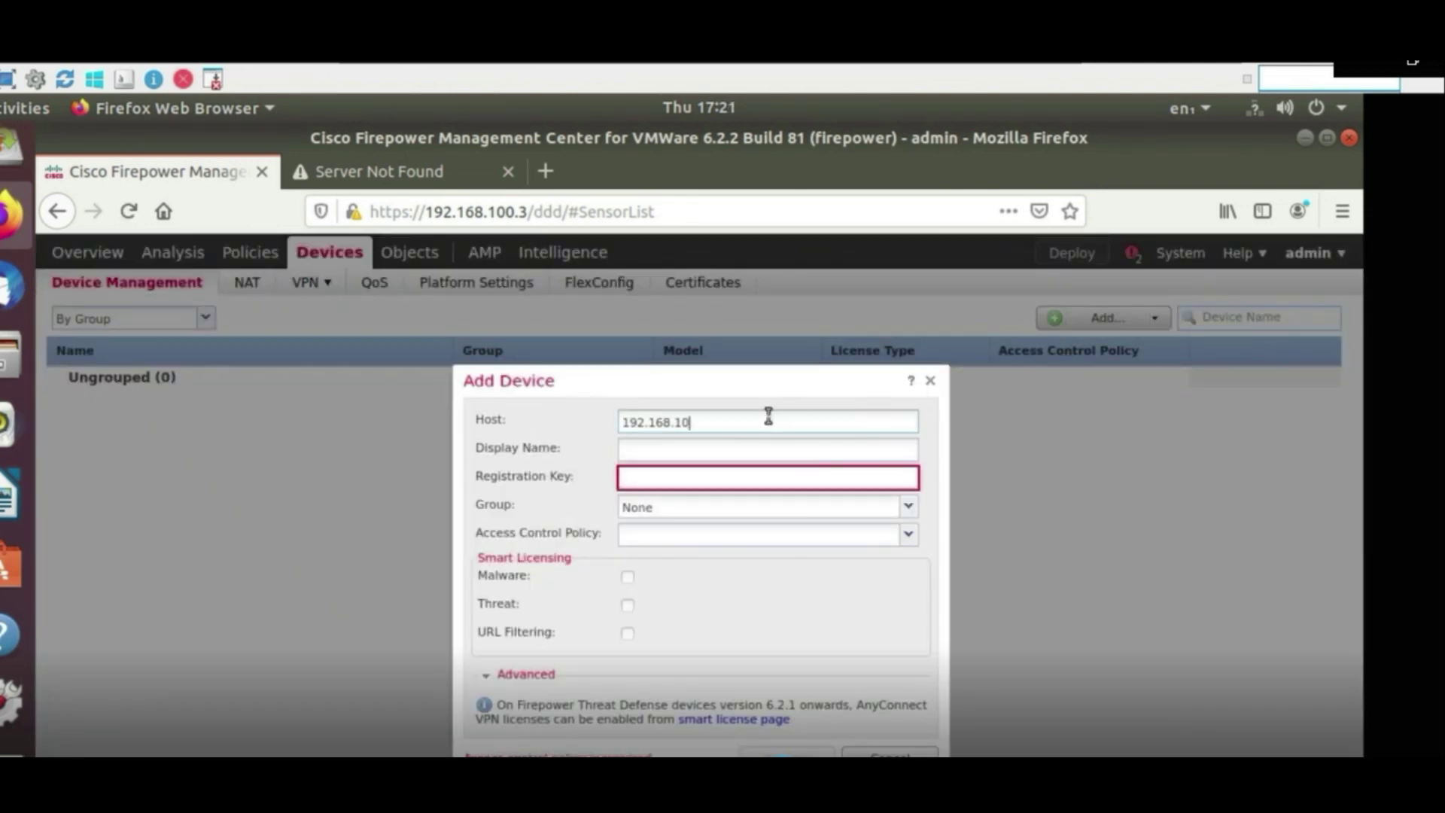
{"action": "type", "text": "0.10"}
{"action": "key", "text": "Tab"}
{"action": "type", "text": "FTD"}
{"action": "key", "text": "Tab"}
{"action": "type", "text": "Cisco123"}
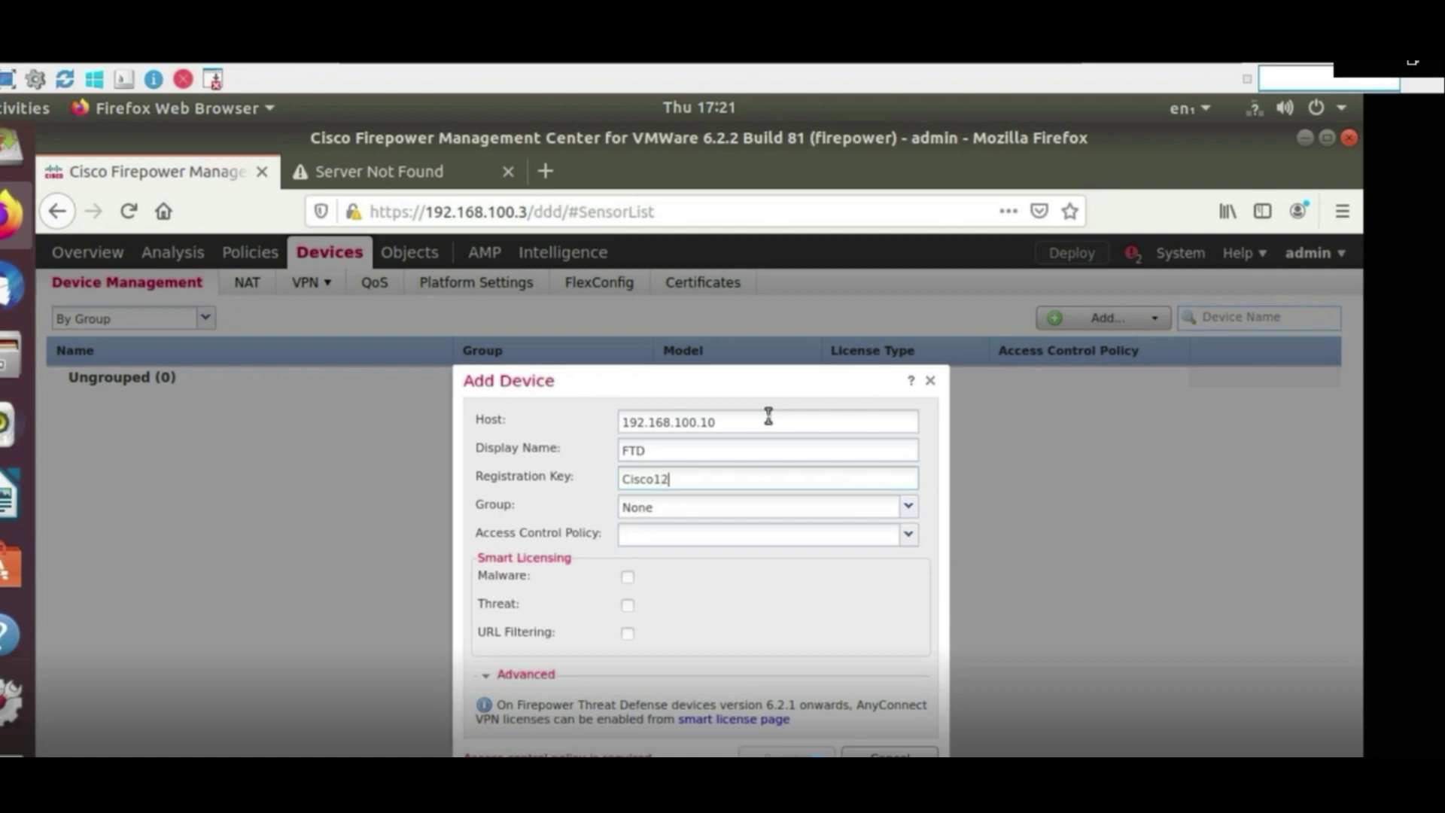
Assign the Lab access policy, enable Threat and URL Filtering licences, and register the device
{"action": "left_click", "coordinate": [764, 544]}
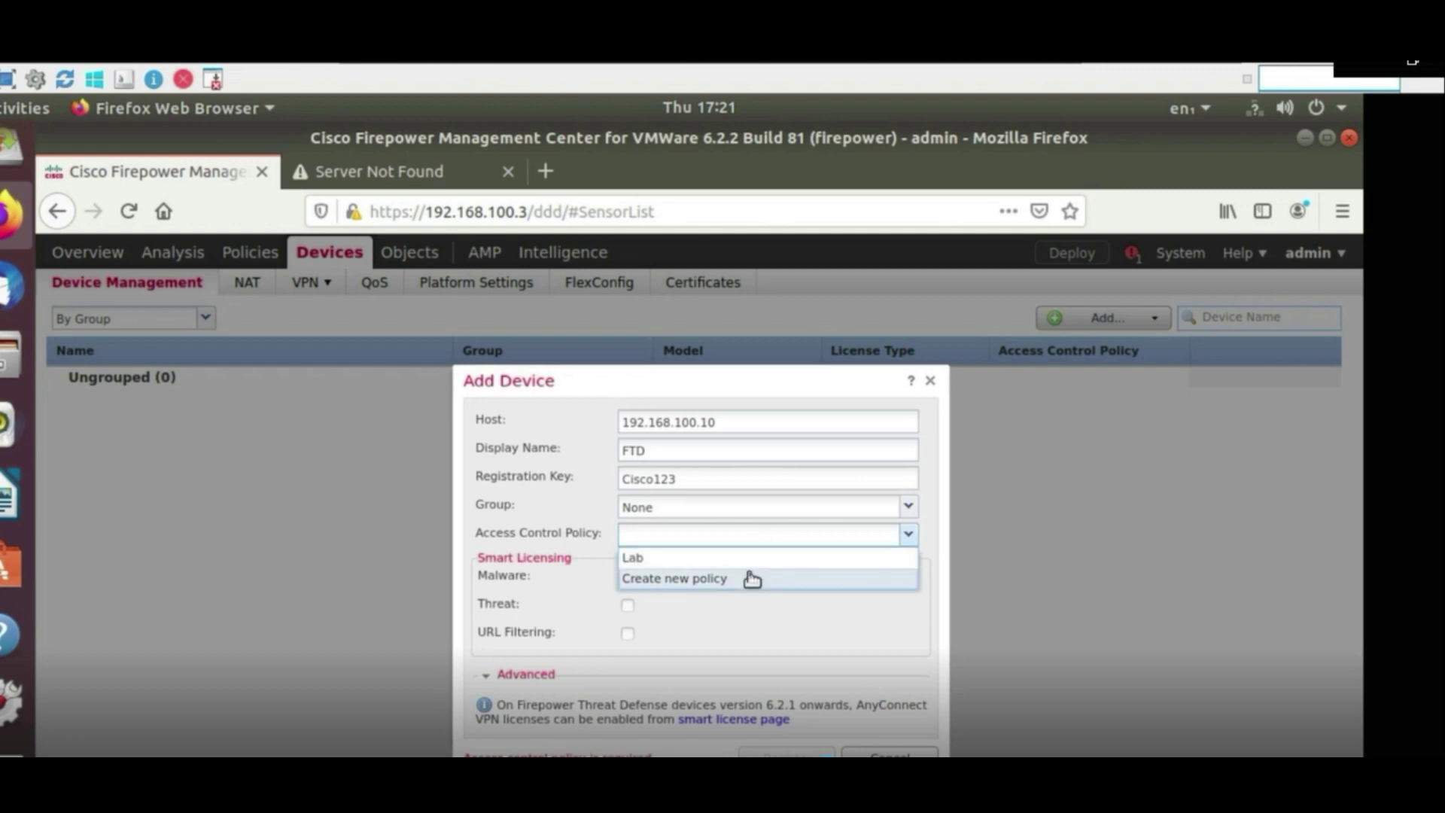
{"action": "left_click", "coordinate": [748, 558]}
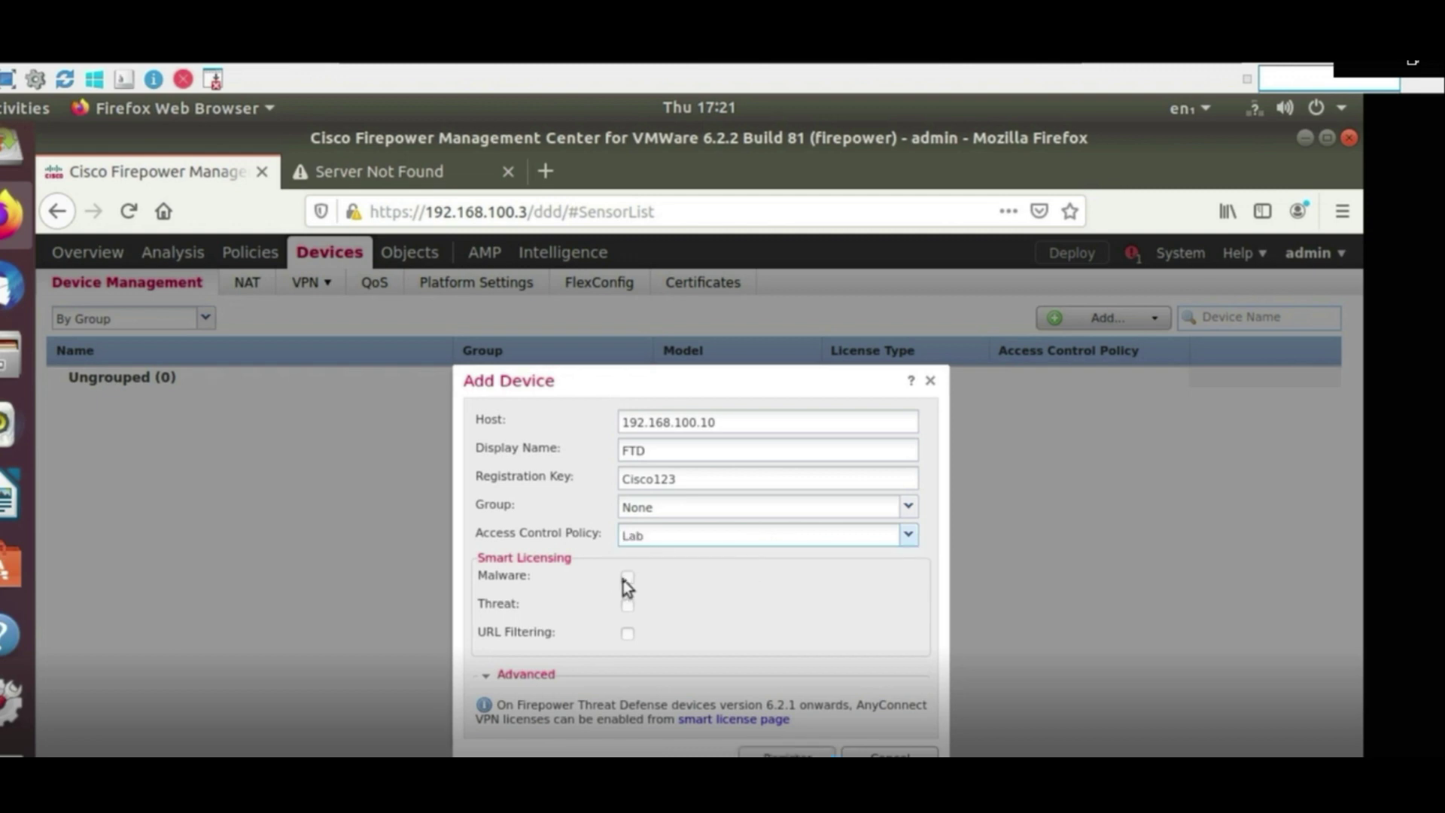
{"action": "left_click", "coordinate": [626, 606]}
{"action": "left_click", "coordinate": [627, 633]}
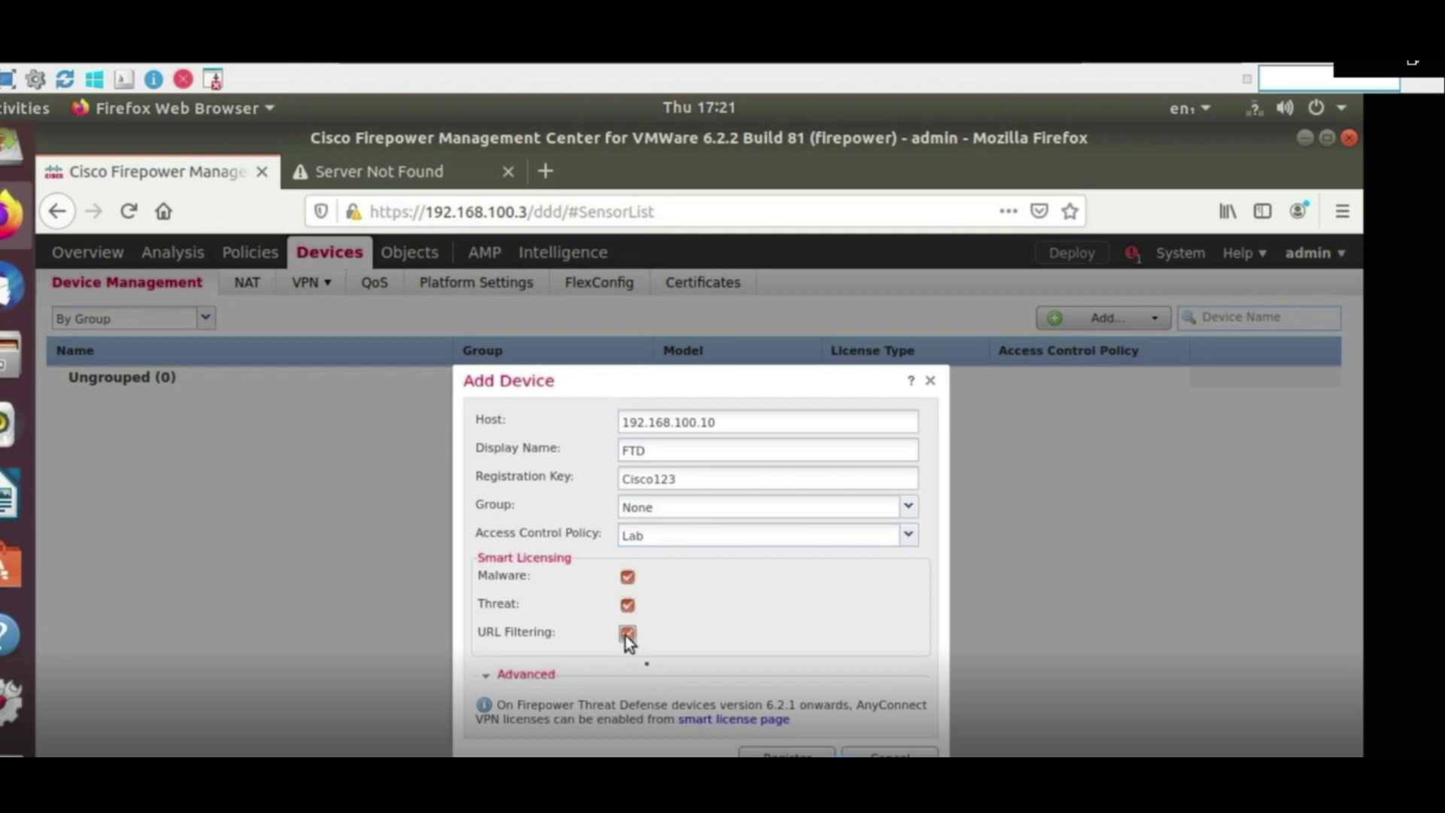
{"action": "left_click", "coordinate": [787, 753]}
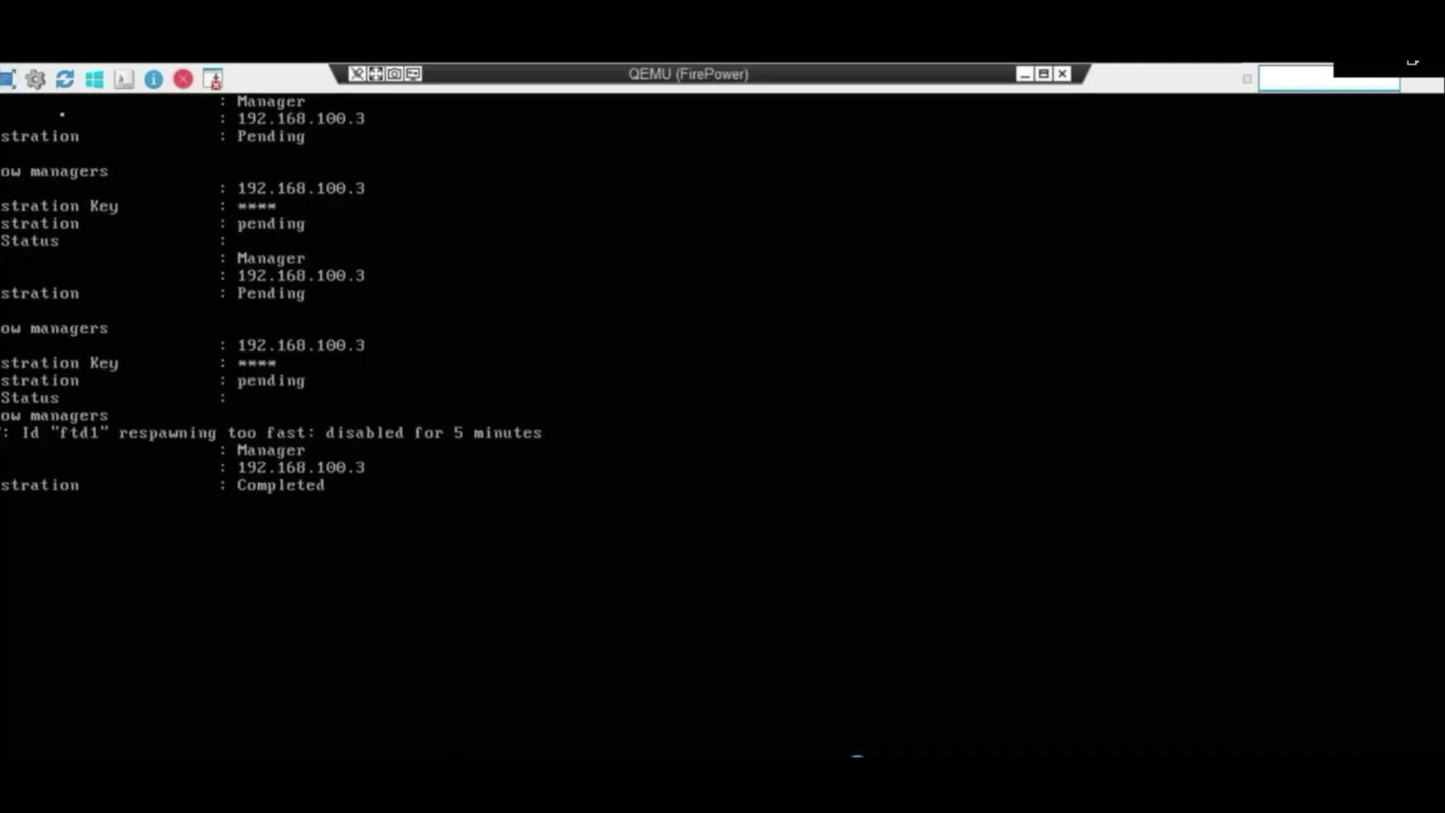
Exit the FTD console's fullscreen, switch to FMC, and edit FTD's GigabitEthernet0/0 (WAN) interface
{"action": "left_click", "coordinate": [6, 78]}
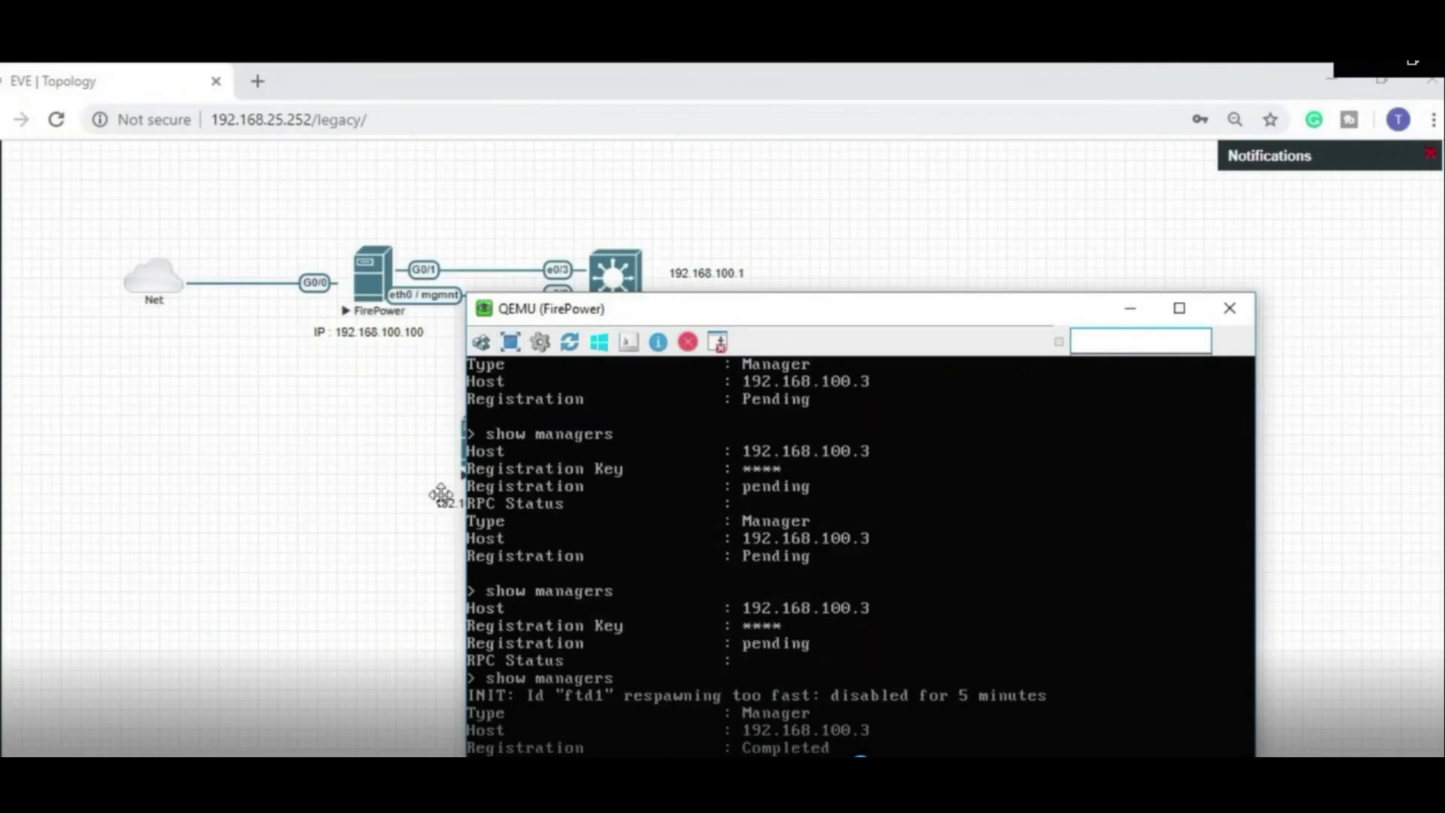
{"action": "mouse_move", "coordinate": [857, 755]}
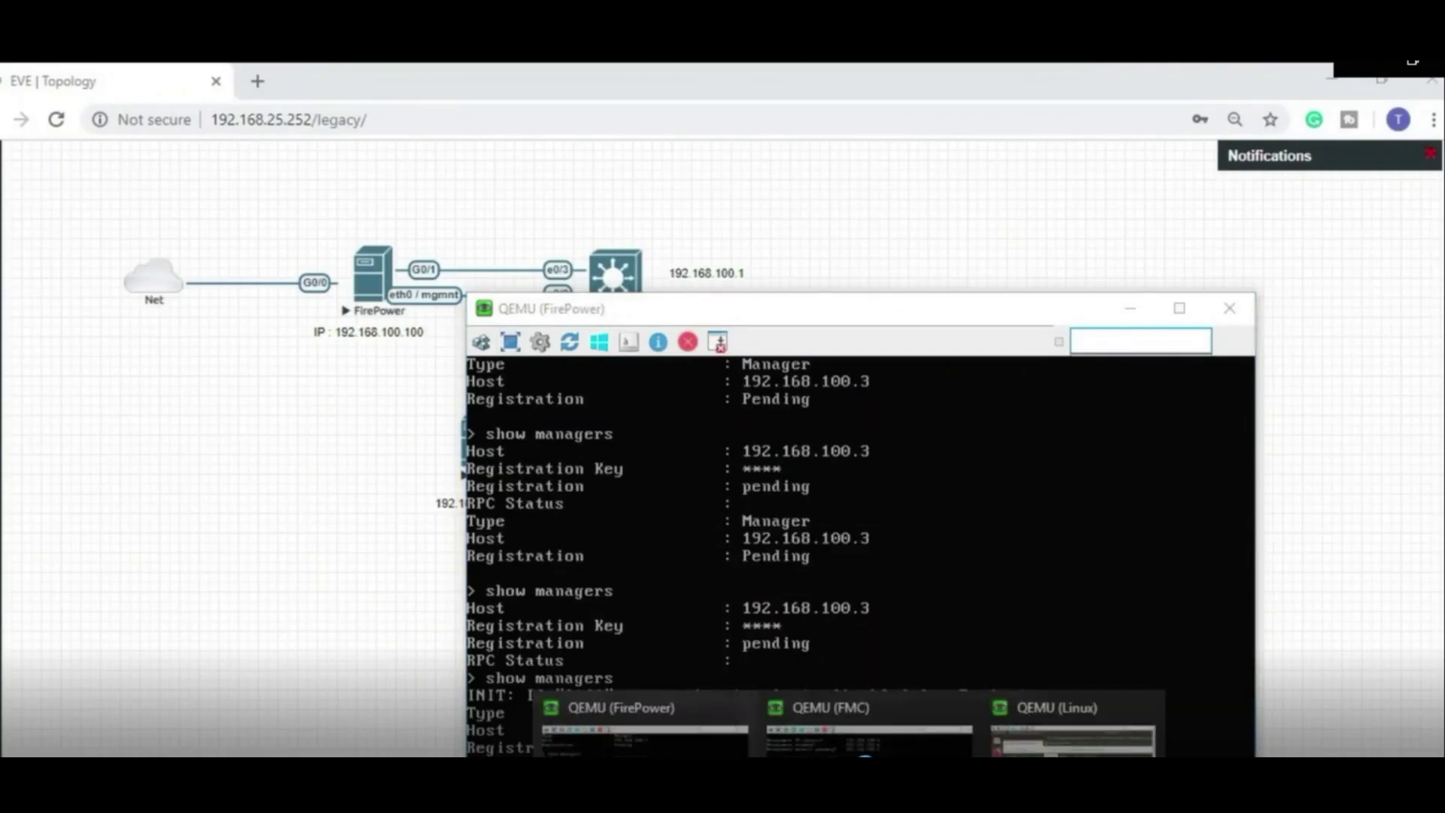
{"action": "left_click", "coordinate": [1068, 727]}
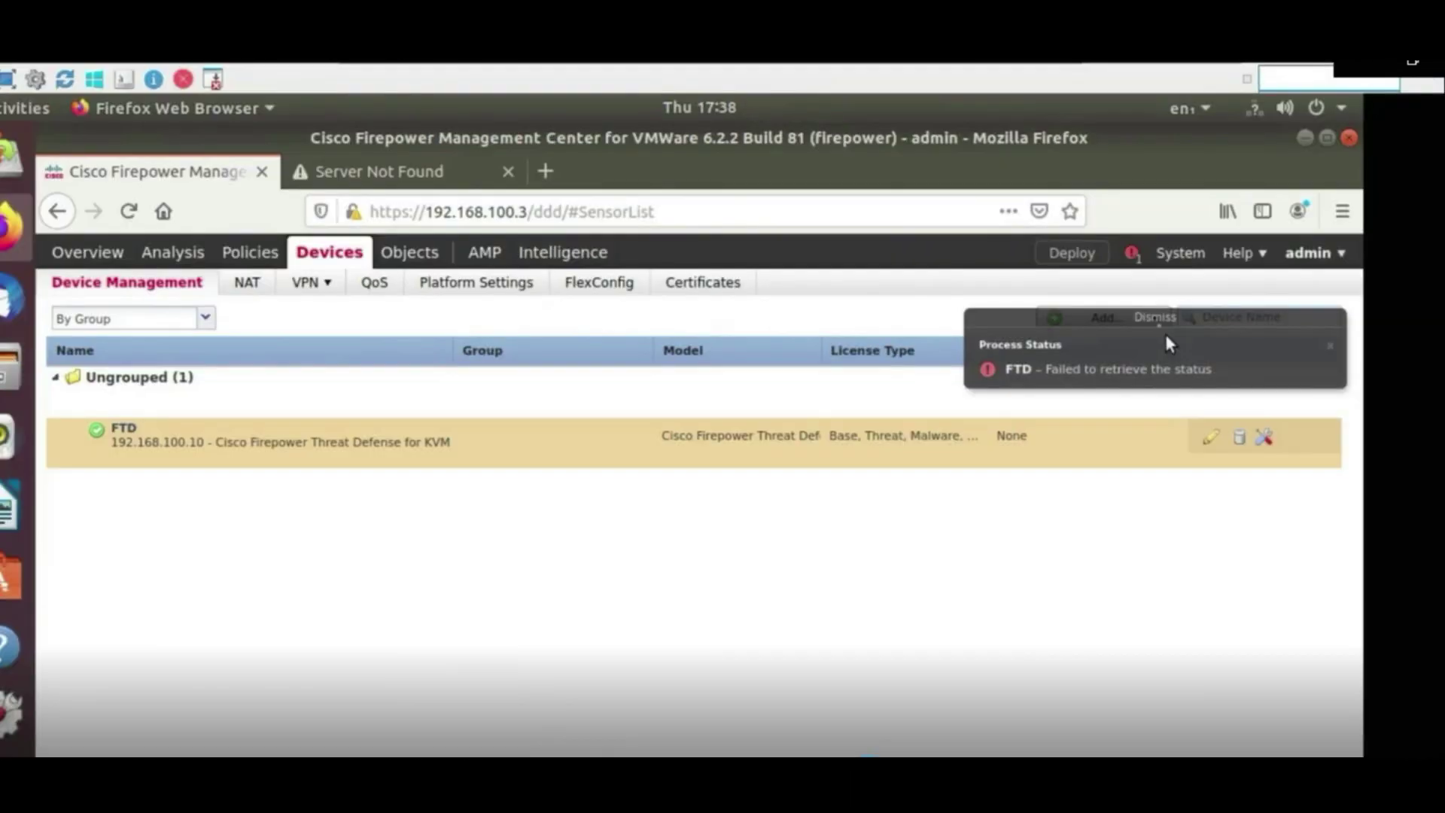
{"action": "left_click", "coordinate": [1229, 432]}
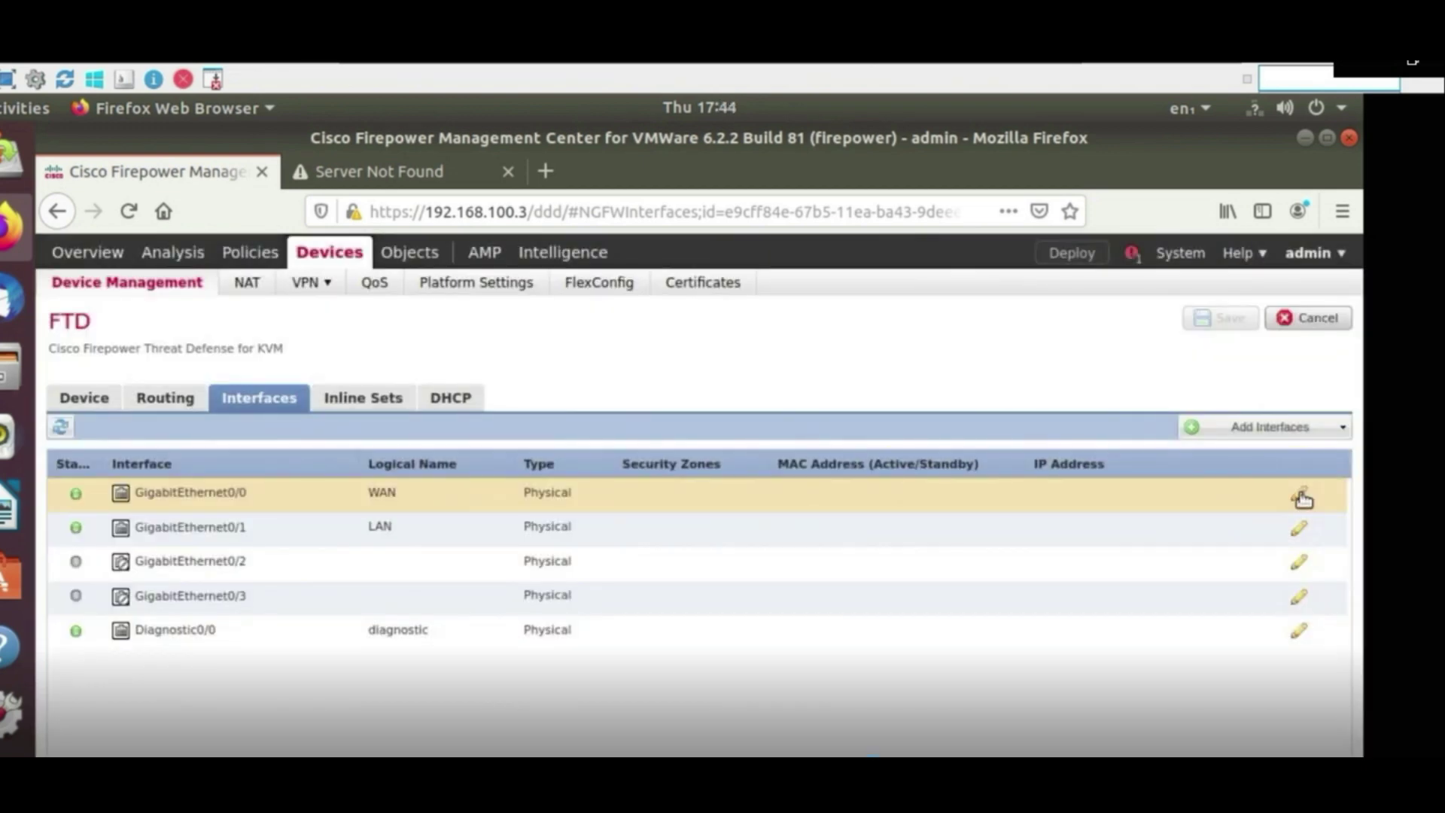
{"action": "left_click", "coordinate": [1300, 496]}
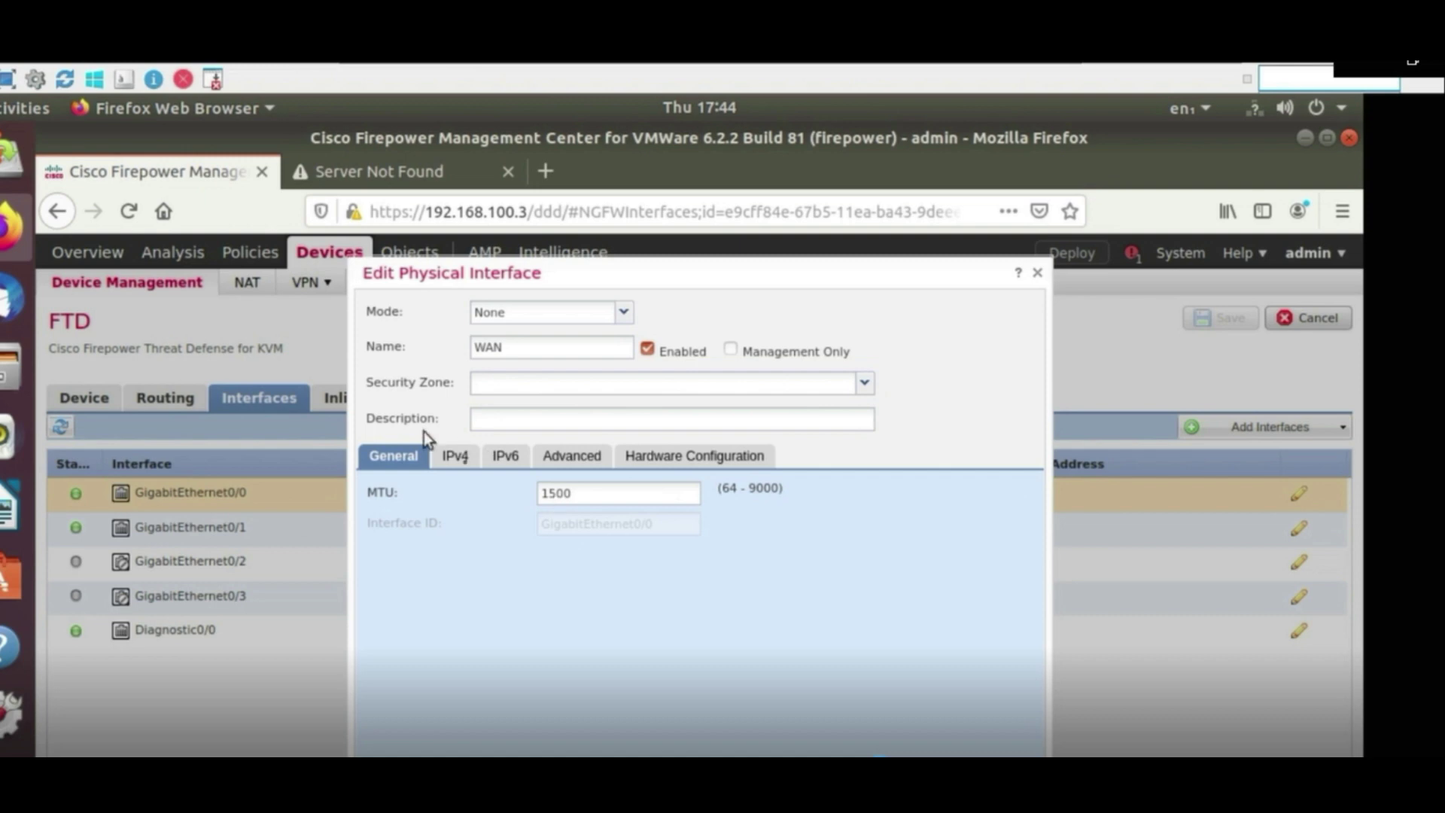
Review the WAN interface's IPv4 and IPv6 settings and confirm the dialog
{"action": "left_click", "coordinate": [453, 457]}
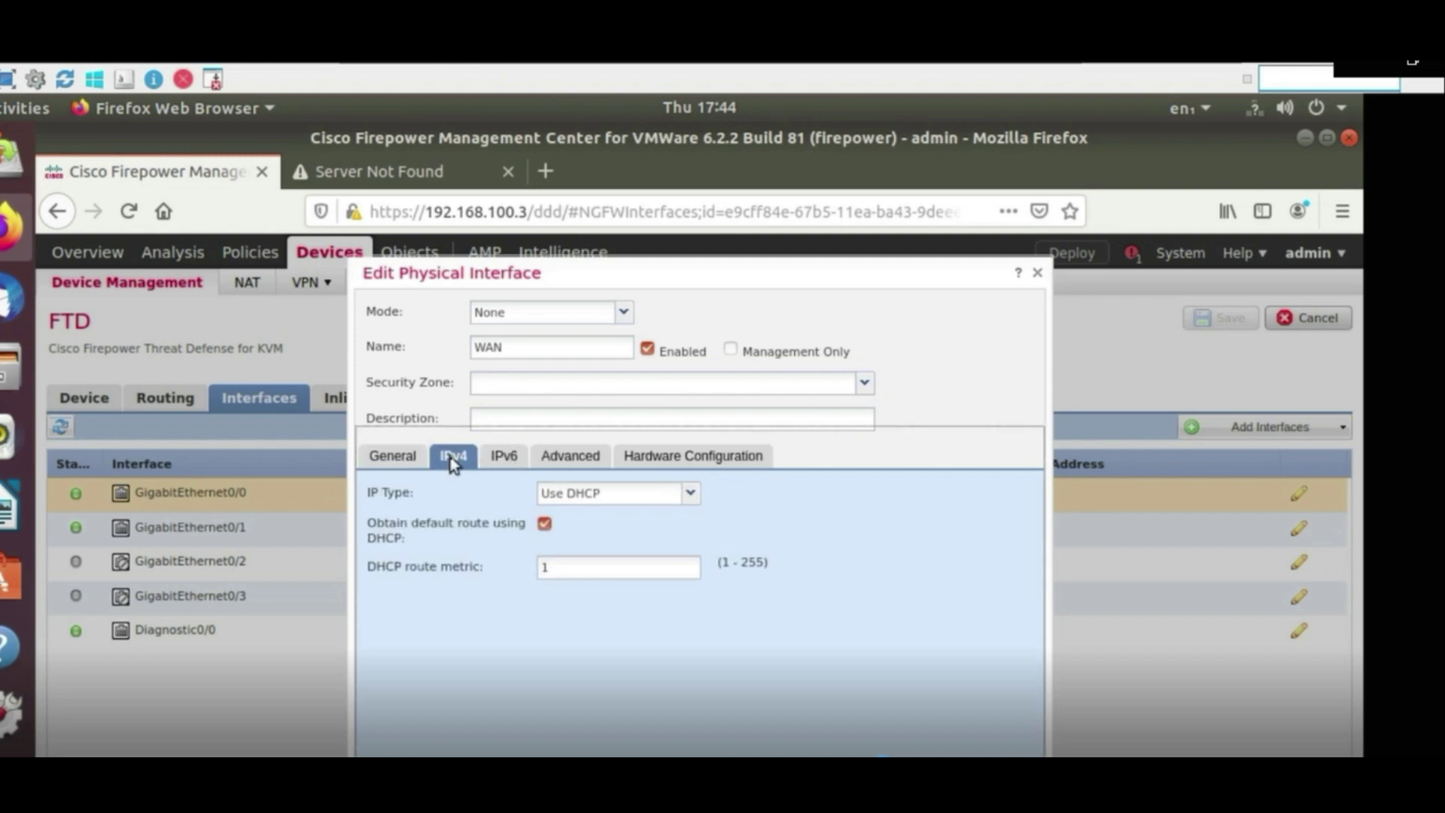
{"action": "left_click", "coordinate": [504, 457]}
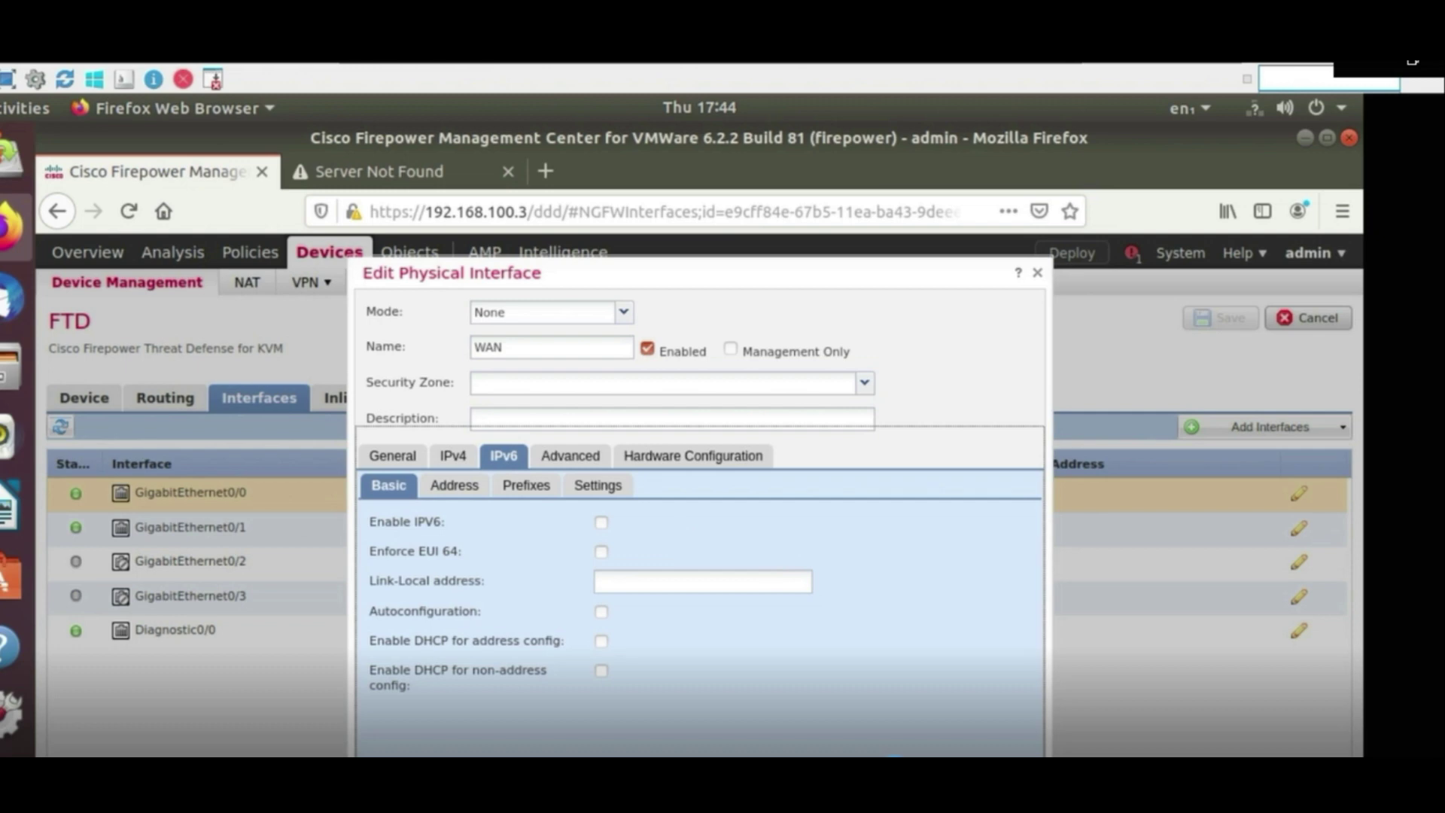
{"action": "key", "text": "Return"}
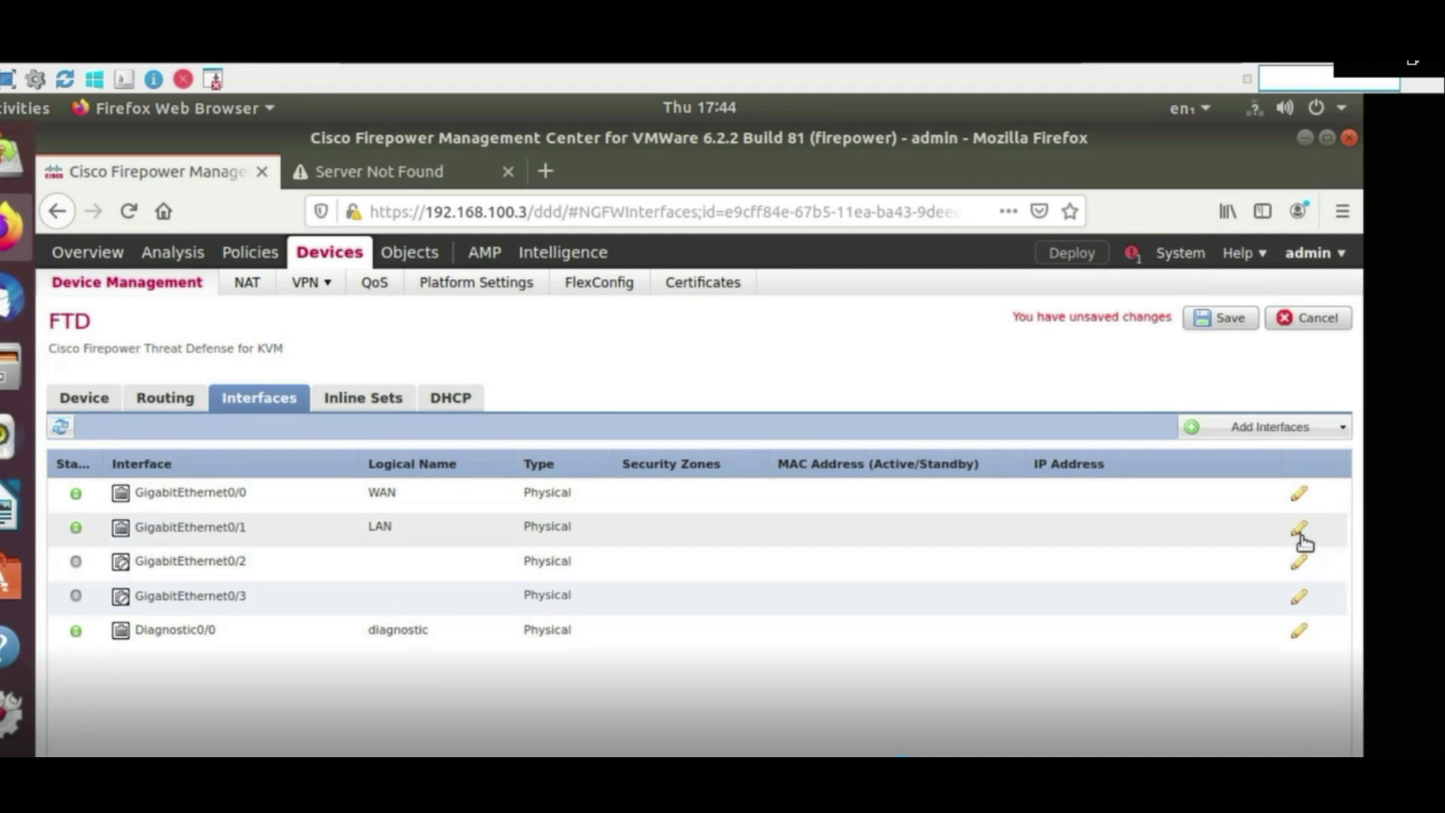
Set GigabitEthernet0/1 (LAN) to static IP 192.168.100.60/24
{"action": "left_click", "coordinate": [1299, 530]}
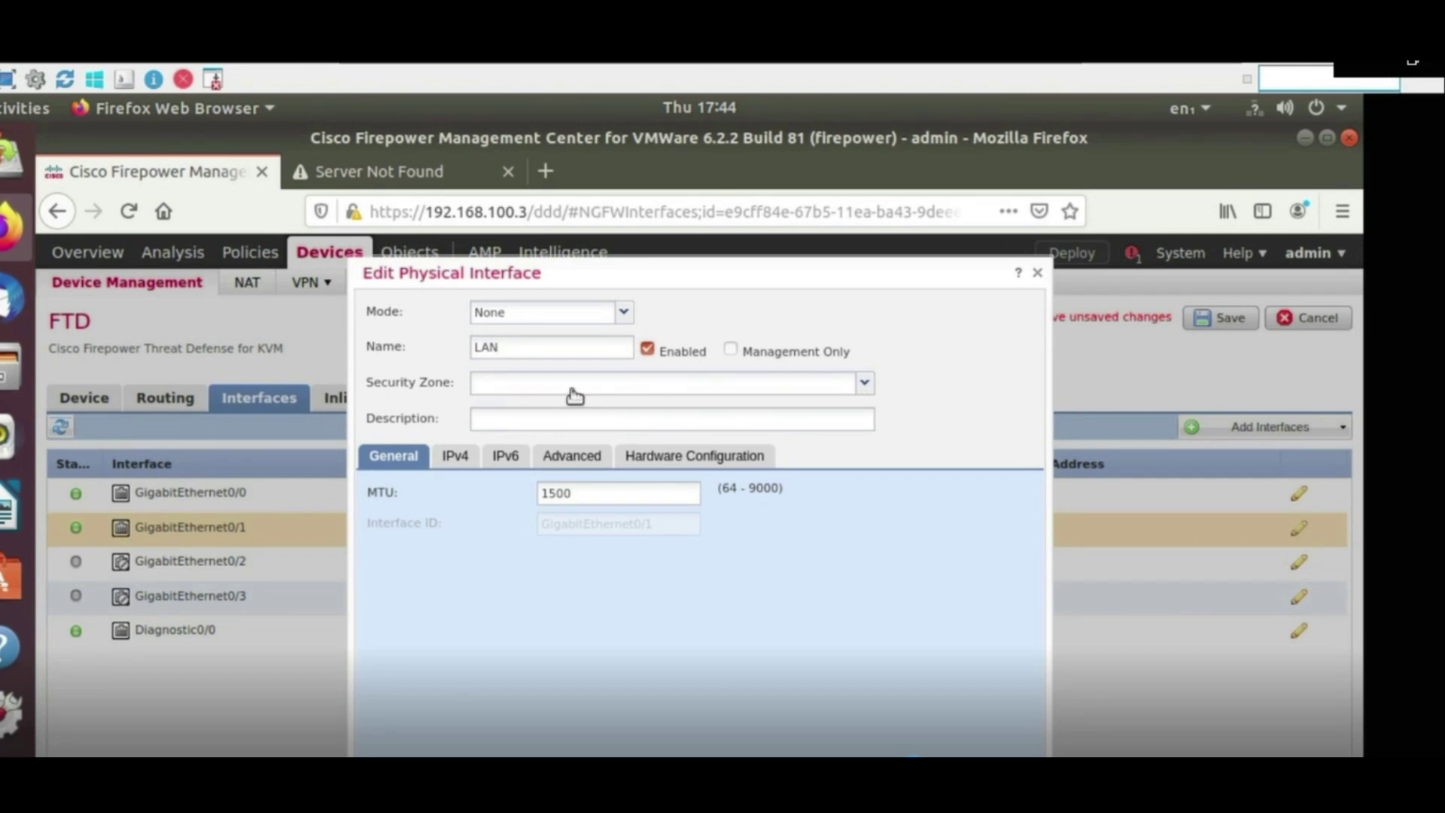
{"action": "left_click", "coordinate": [455, 457]}
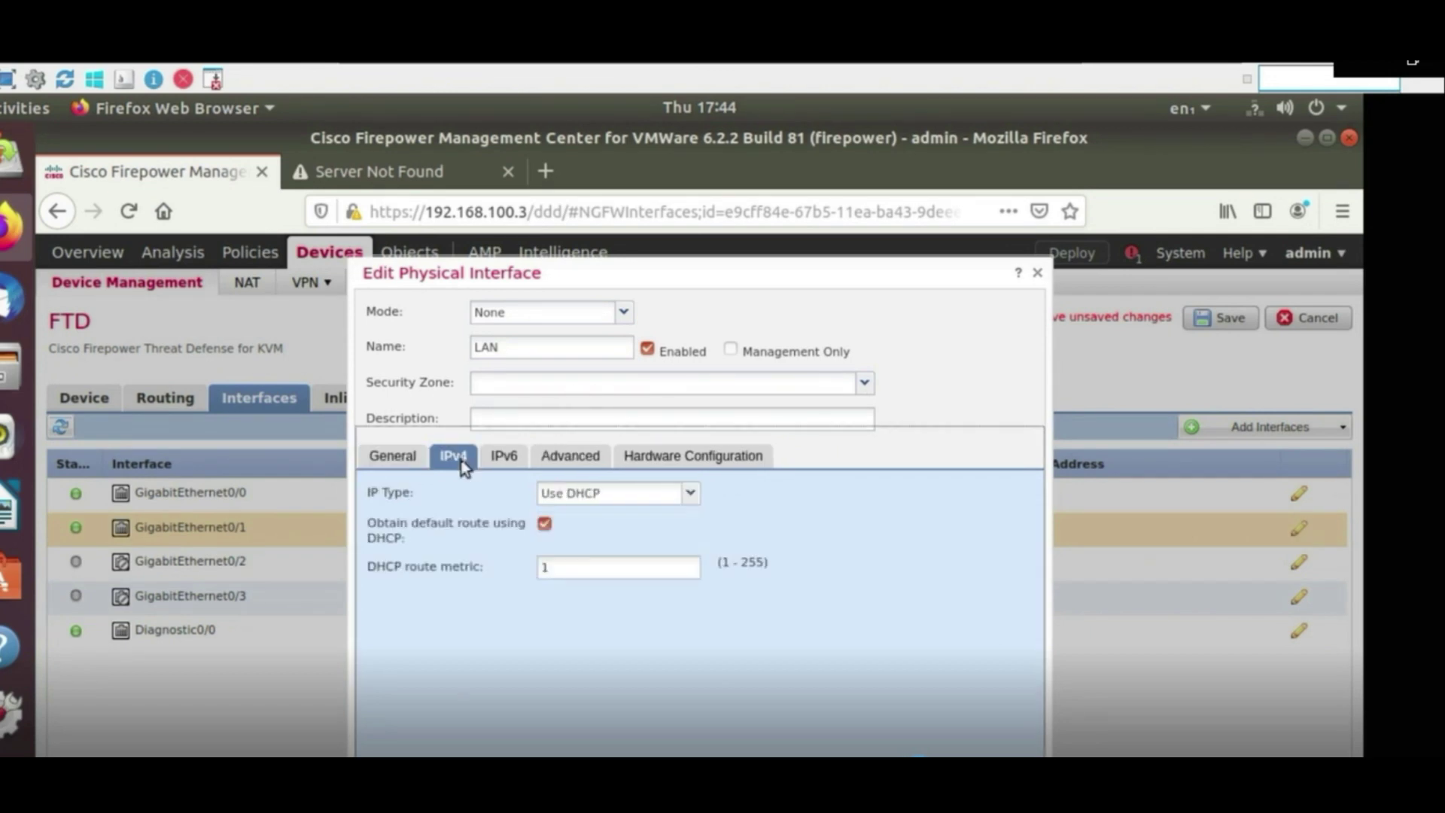
{"action": "left_click", "coordinate": [587, 495]}
{"action": "left_click", "coordinate": [579, 514]}
{"action": "left_click", "coordinate": [581, 525]}
{"action": "type", "text": "192.168.100."}
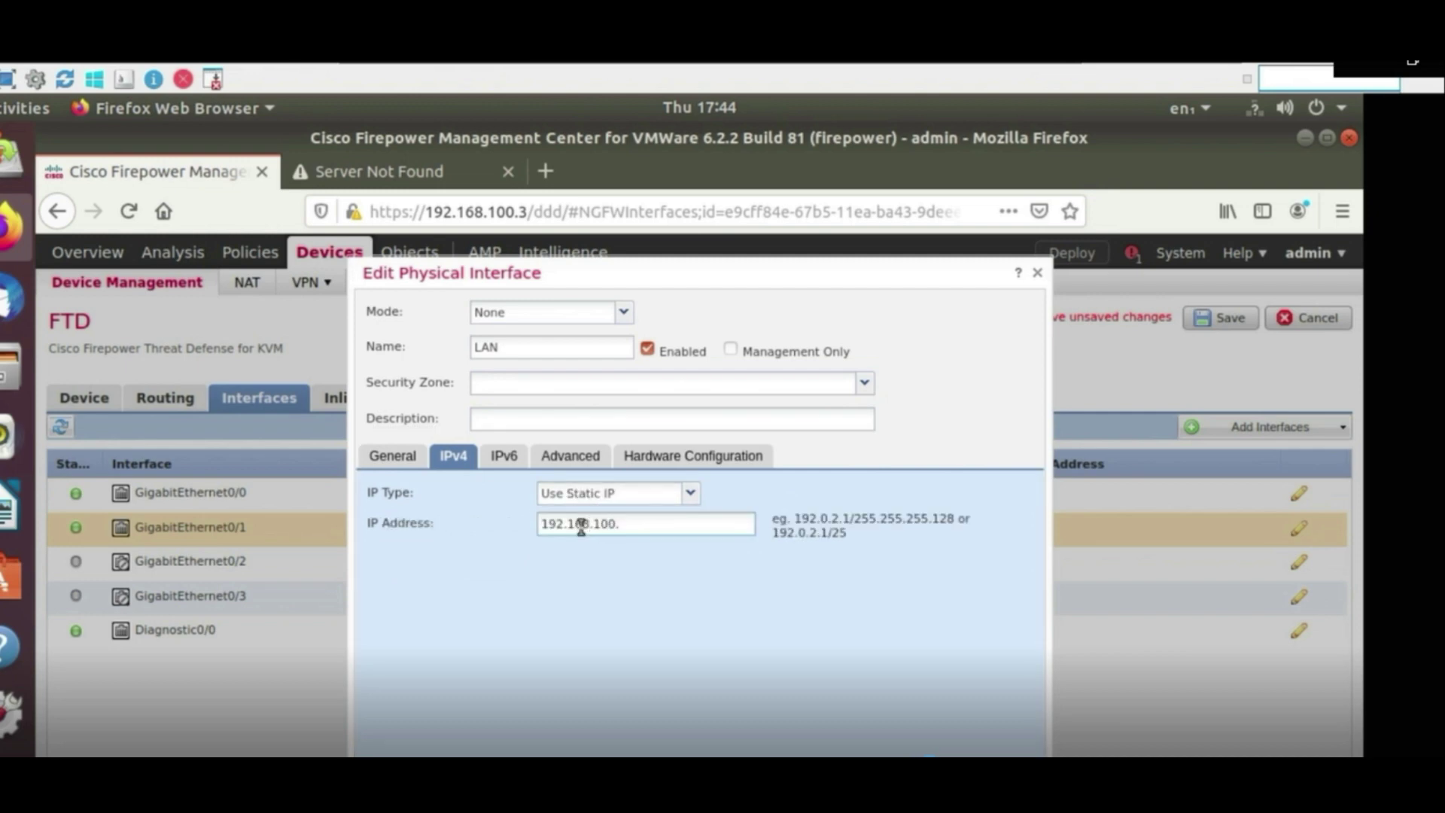
{"action": "type", "text": "60/24"}
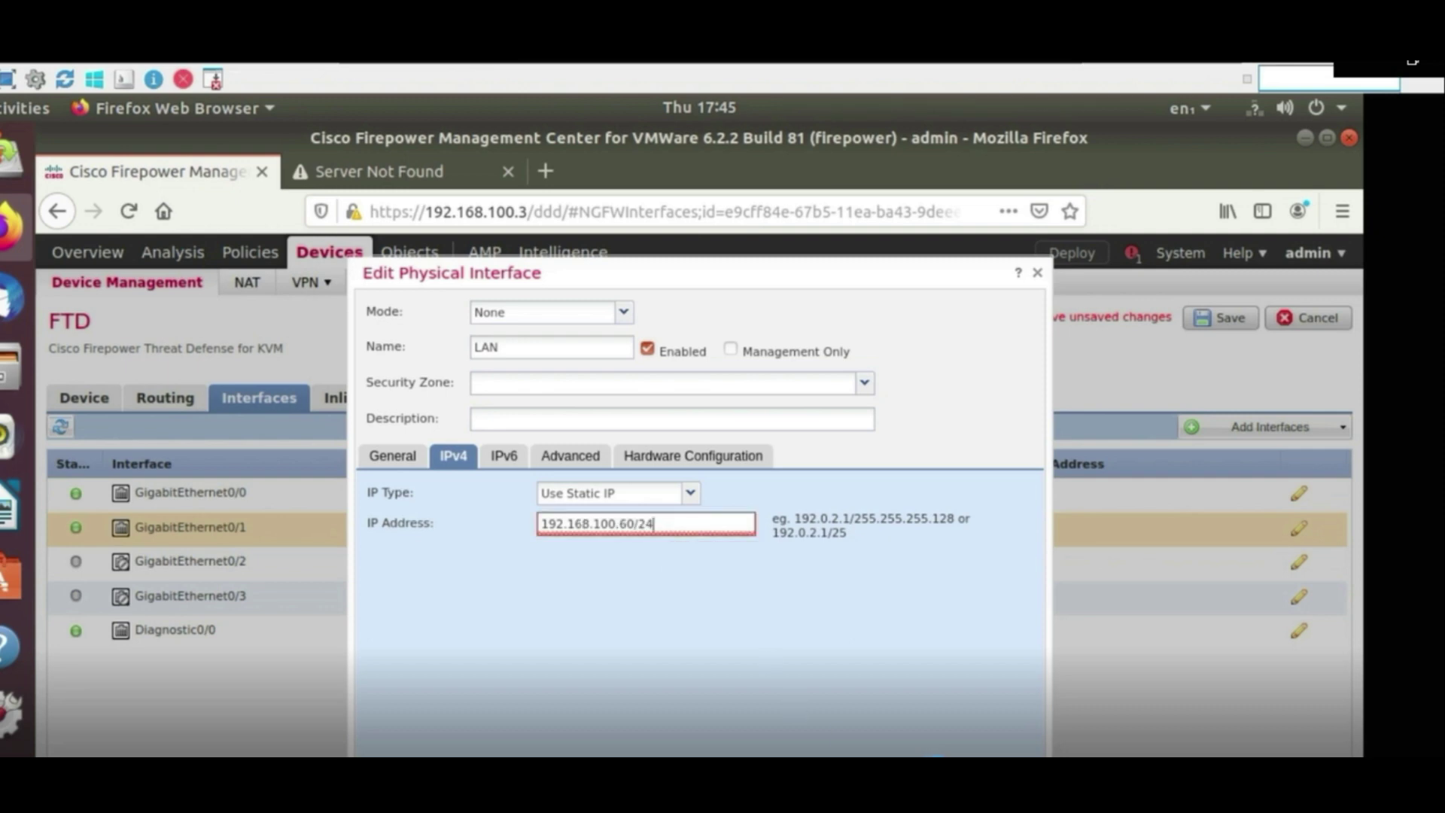
{"action": "key", "text": "Return"}
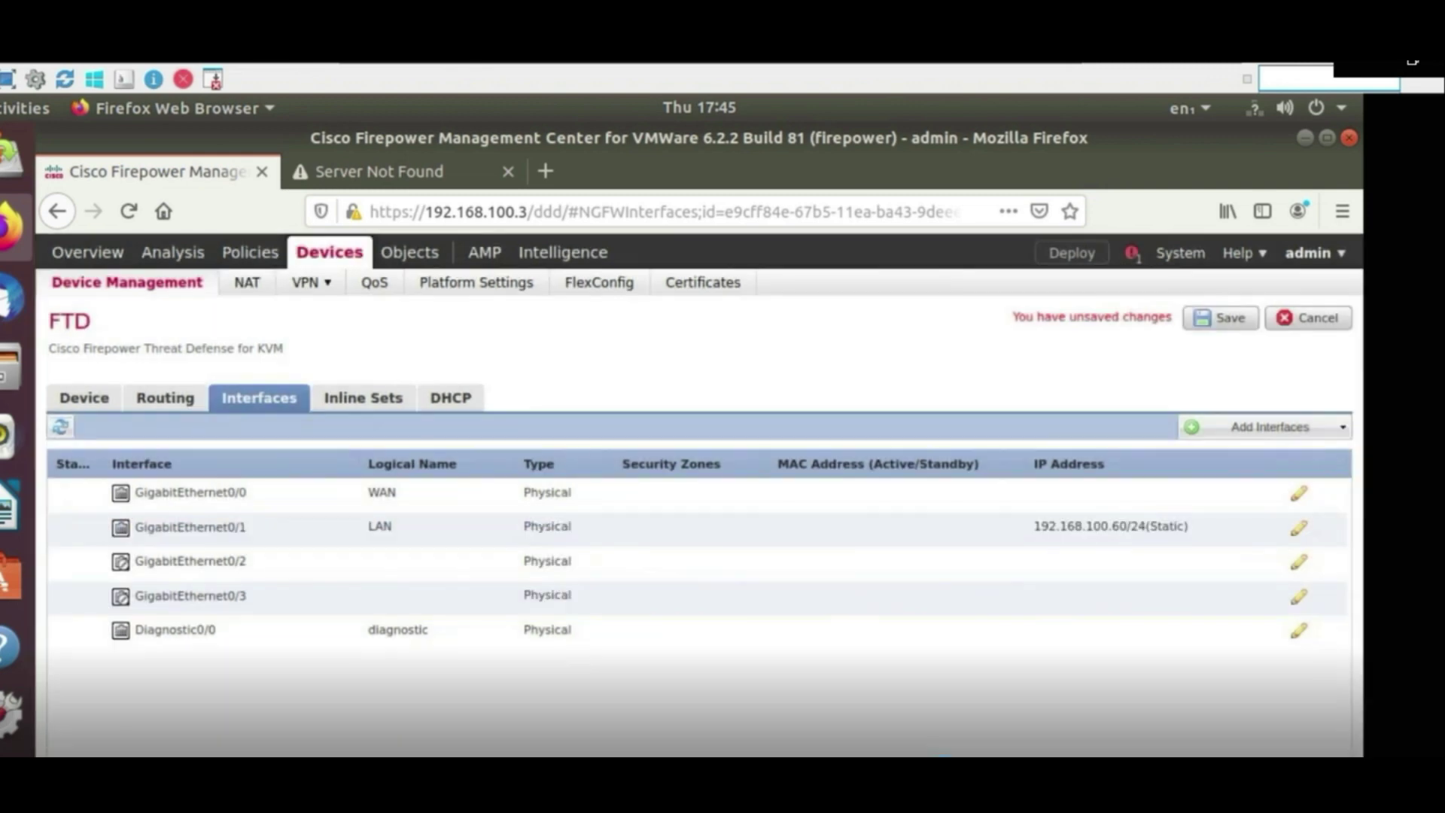
Save and deploy the interface changes to FTD, then go to the device's Routing page
{"action": "left_click", "coordinate": [1219, 318]}
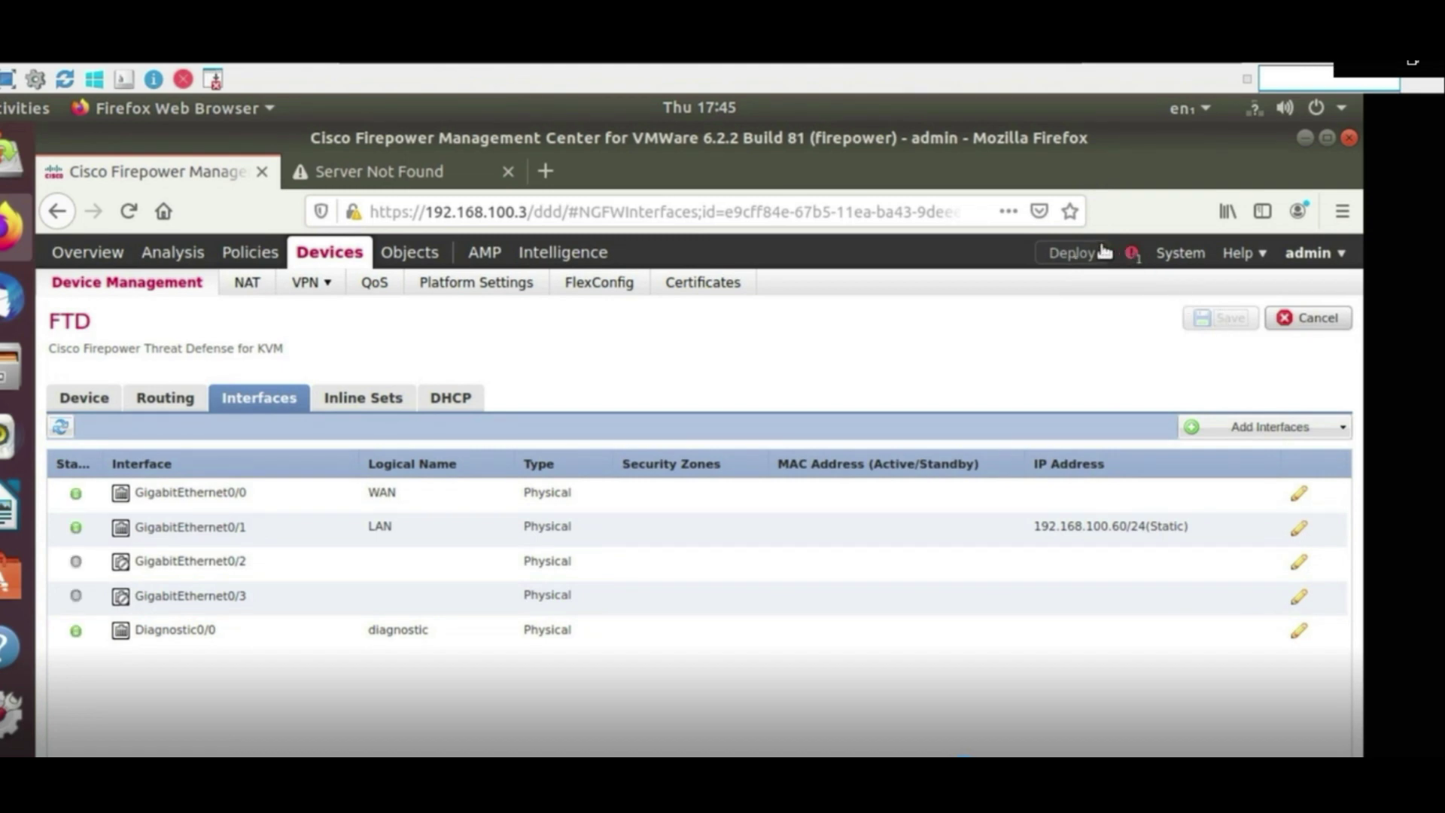
{"action": "left_click", "coordinate": [1071, 253]}
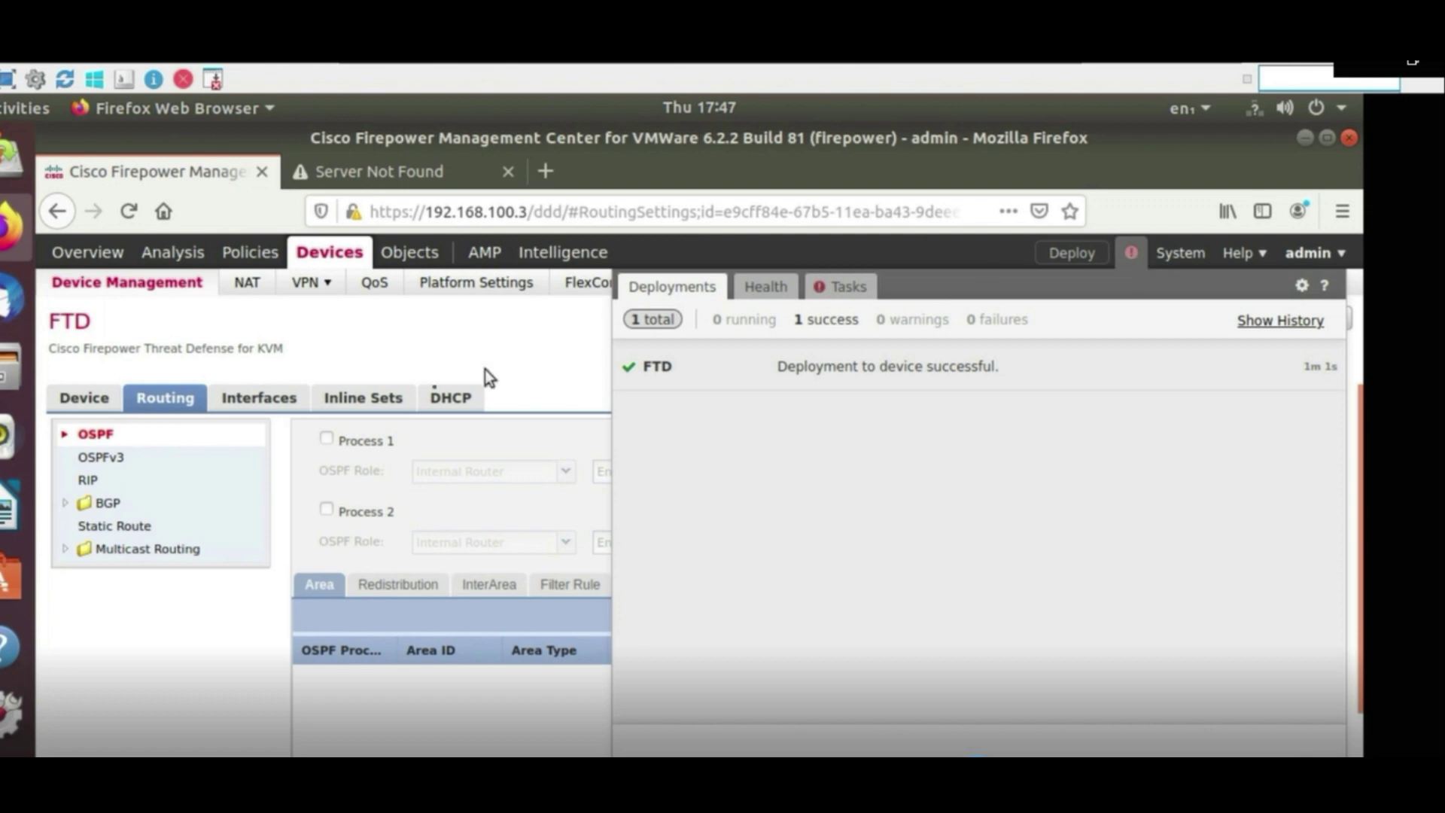
{"action": "left_click", "coordinate": [121, 527]}
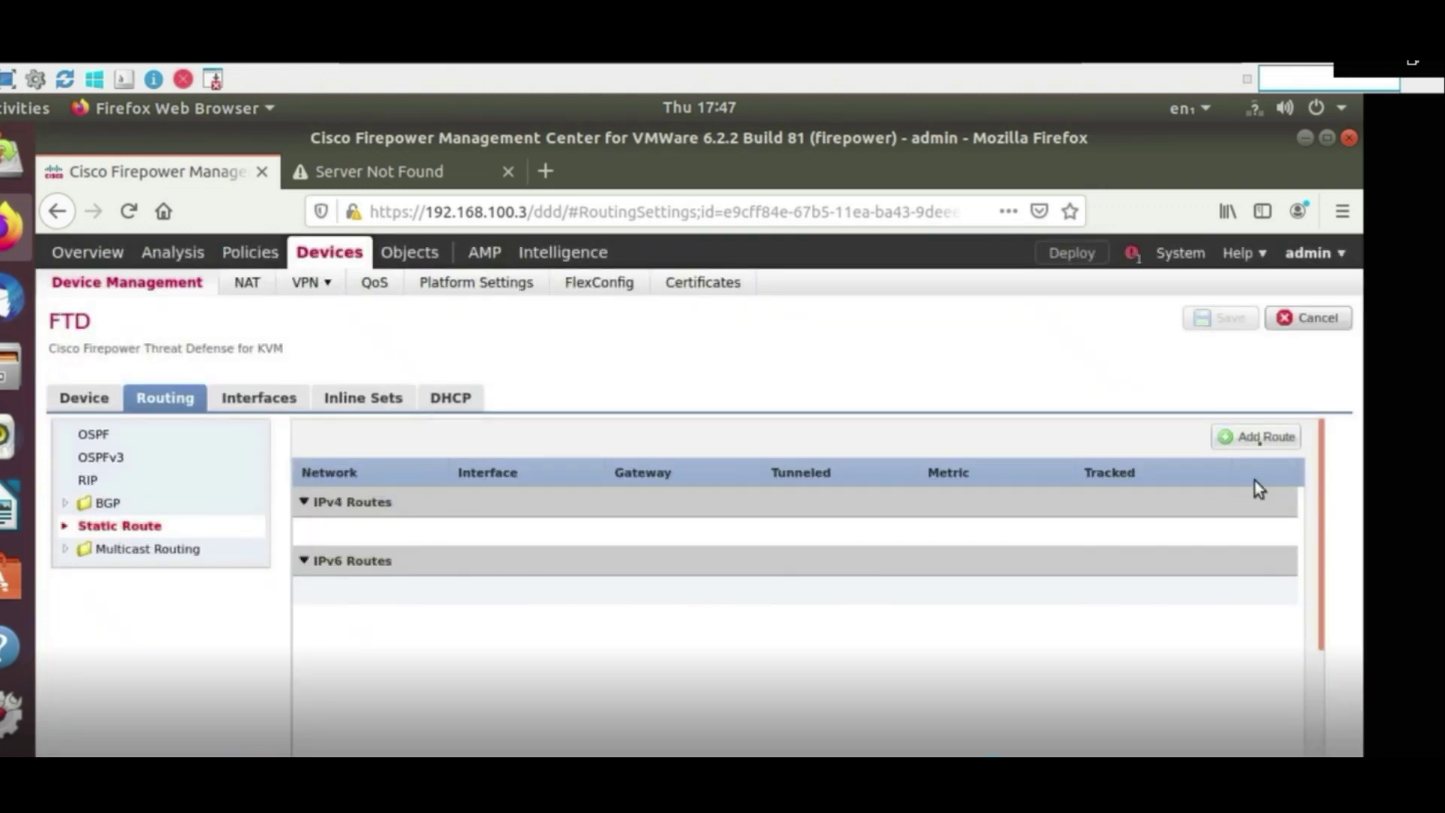
Add a static route for any-ipv4 out WAN via gateway 192.168.25.1 and save
{"action": "left_click", "coordinate": [1260, 444]}
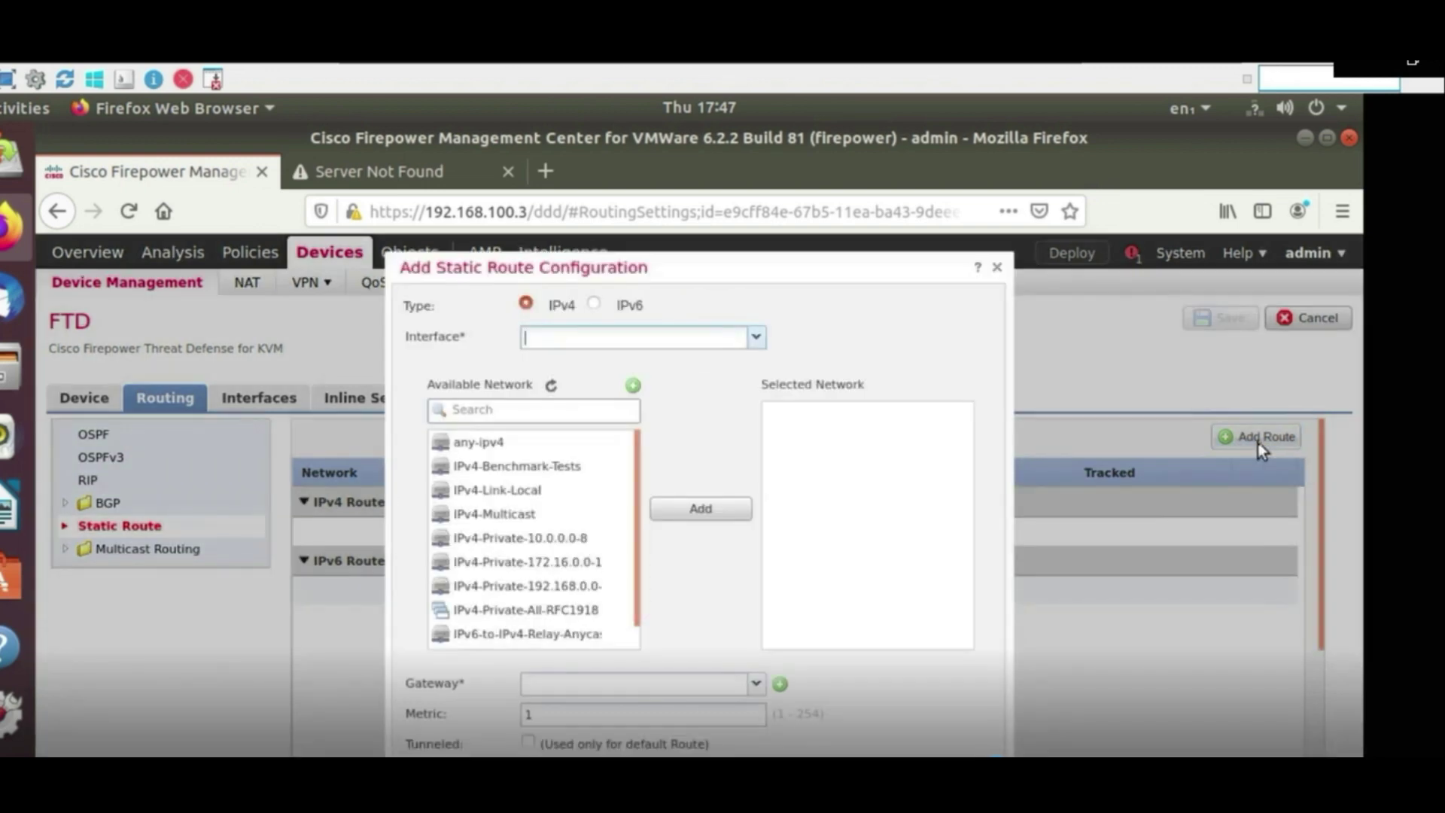
{"action": "left_click", "coordinate": [756, 337]}
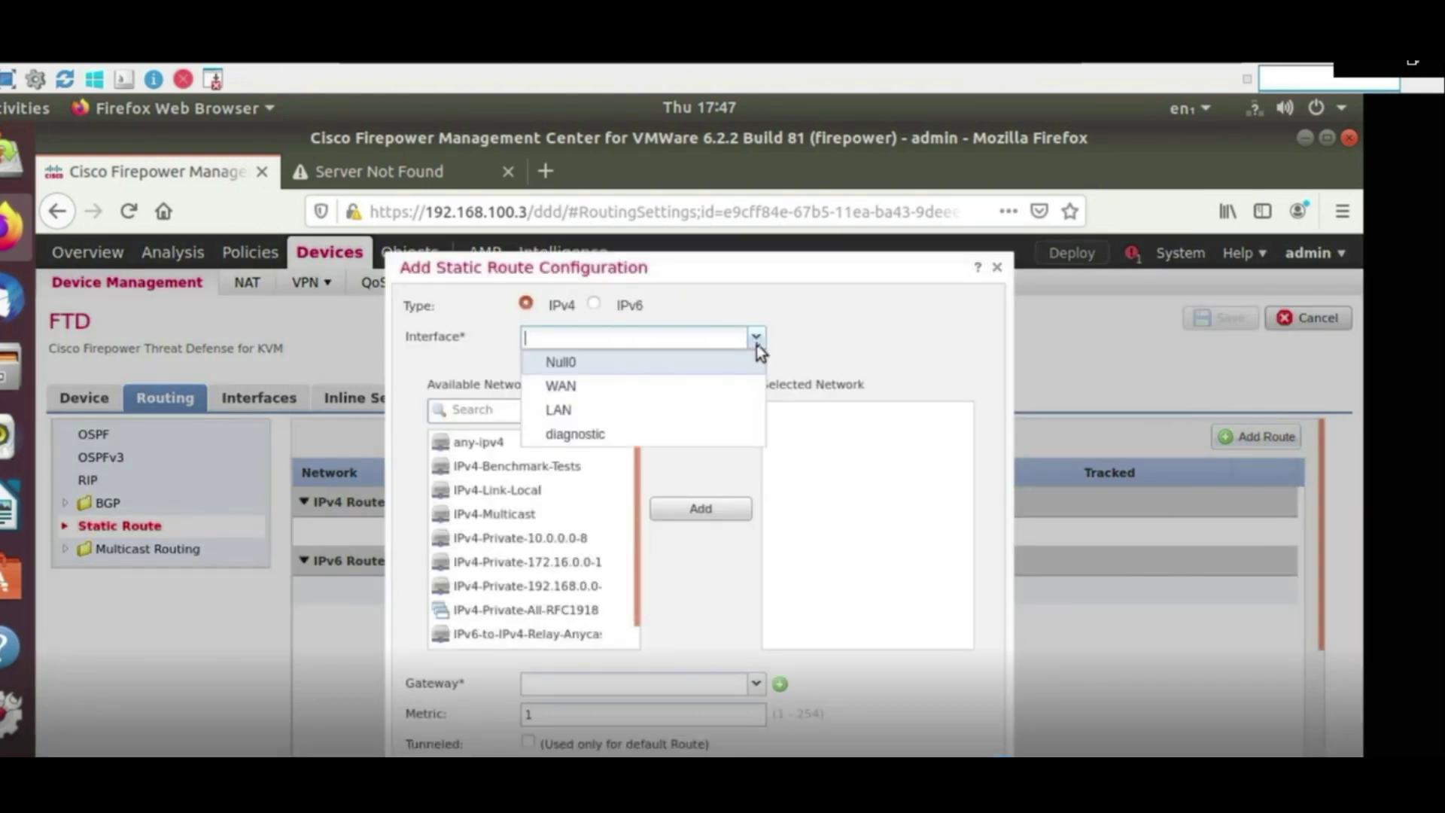
{"action": "left_click", "coordinate": [602, 387]}
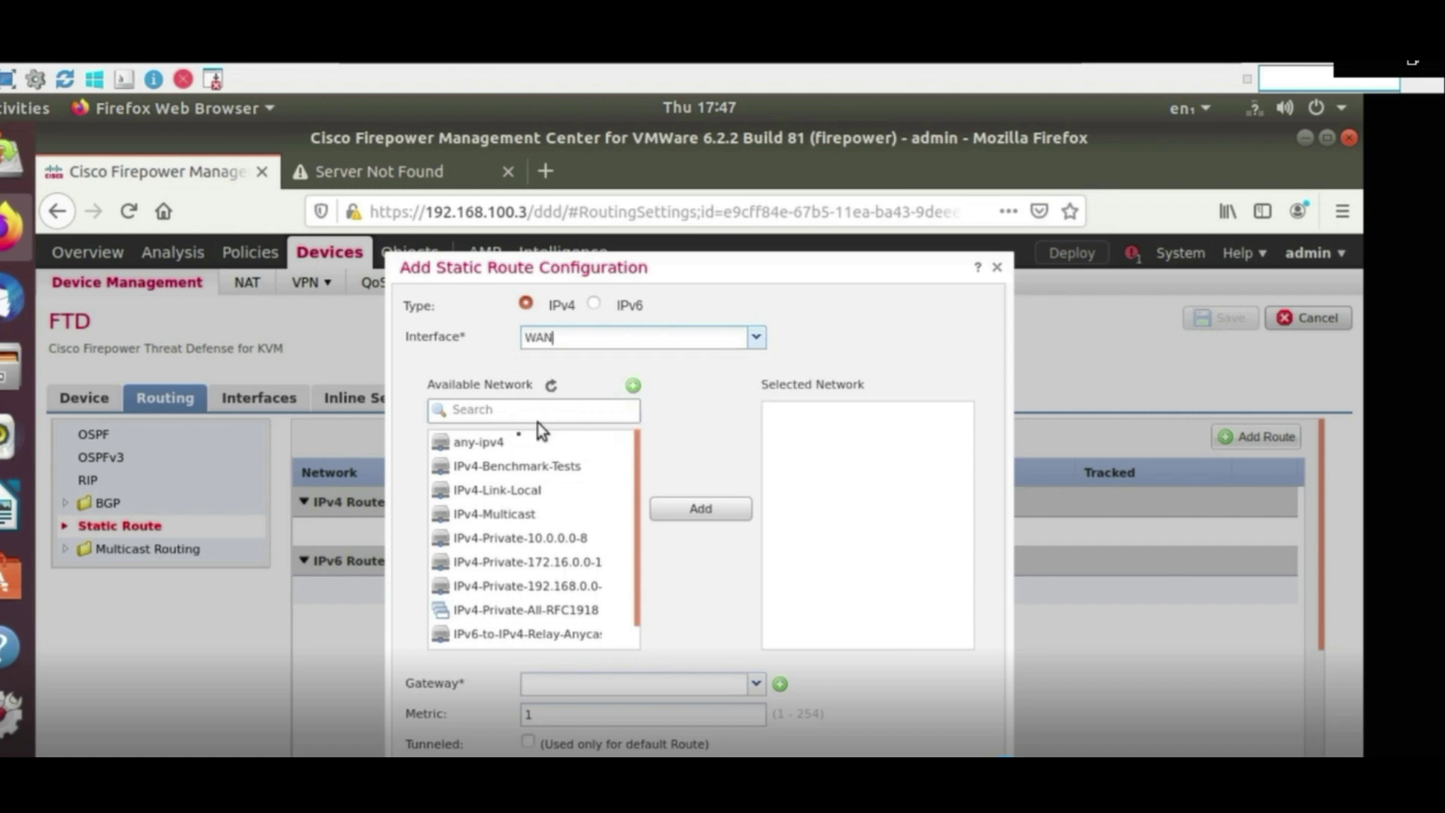
{"action": "left_click", "coordinate": [503, 446]}
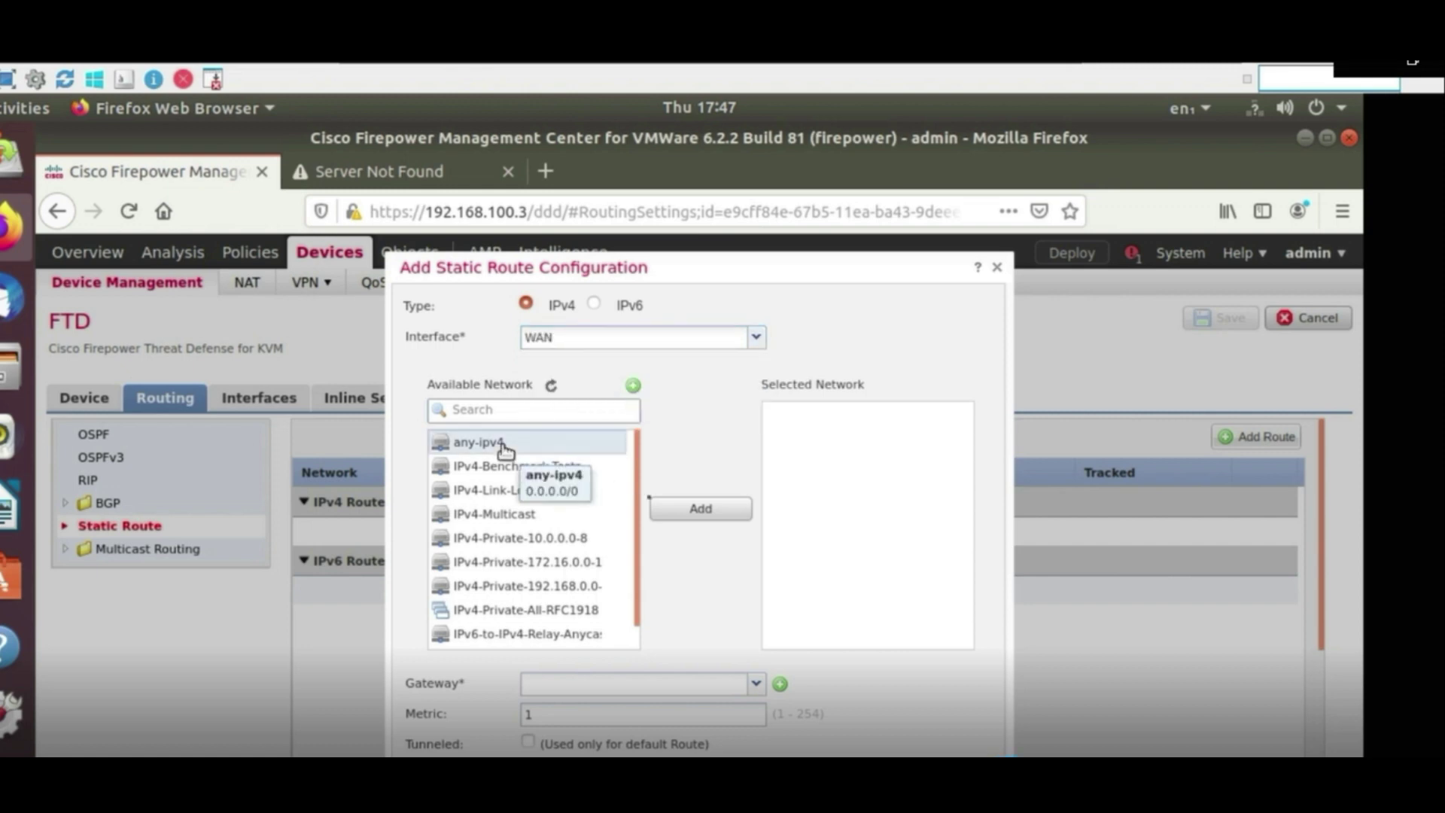
{"action": "left_click", "coordinate": [692, 511]}
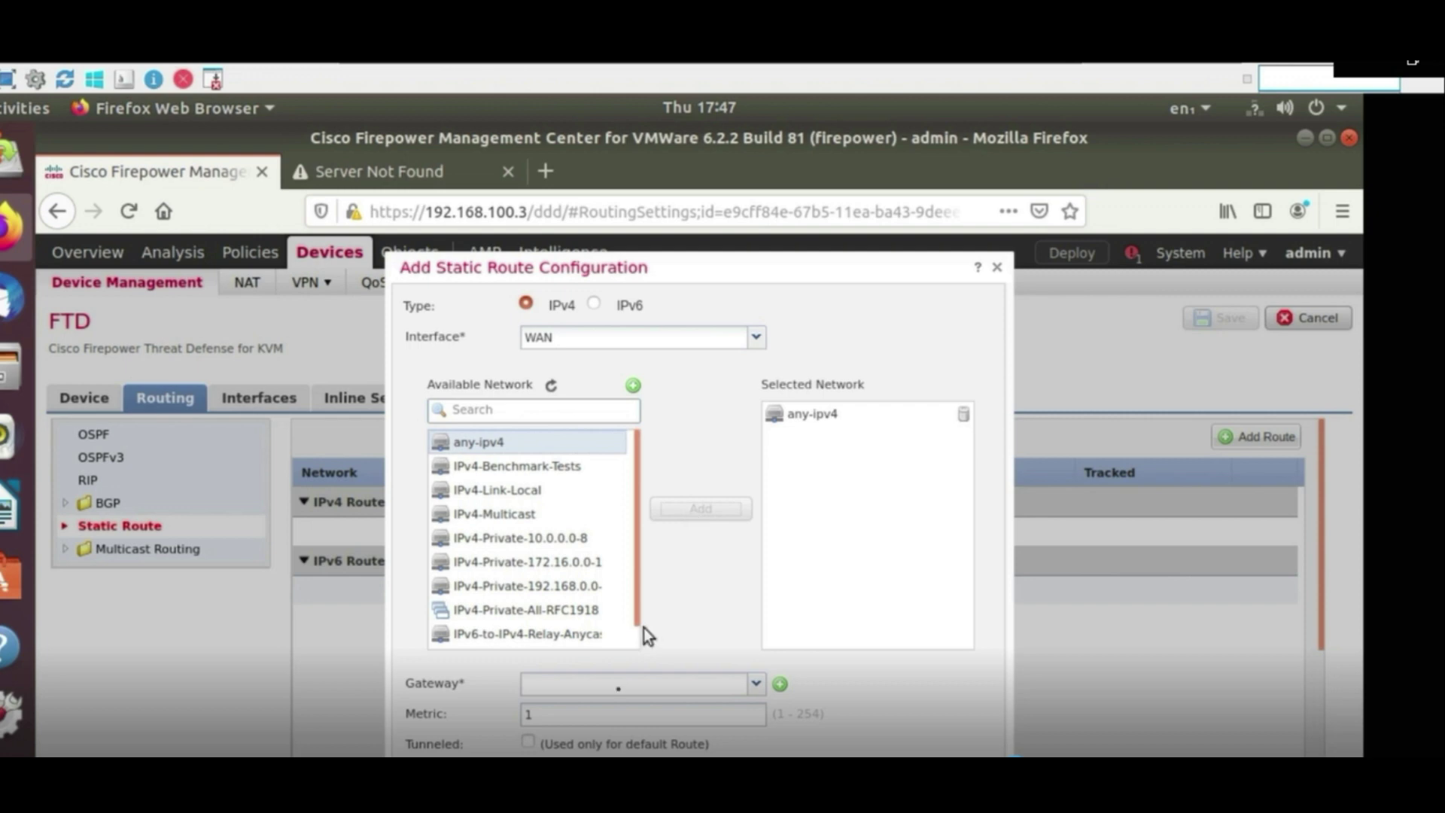
{"action": "left_click", "coordinate": [617, 688]}
{"action": "type", "text": "192.168.25.1"}
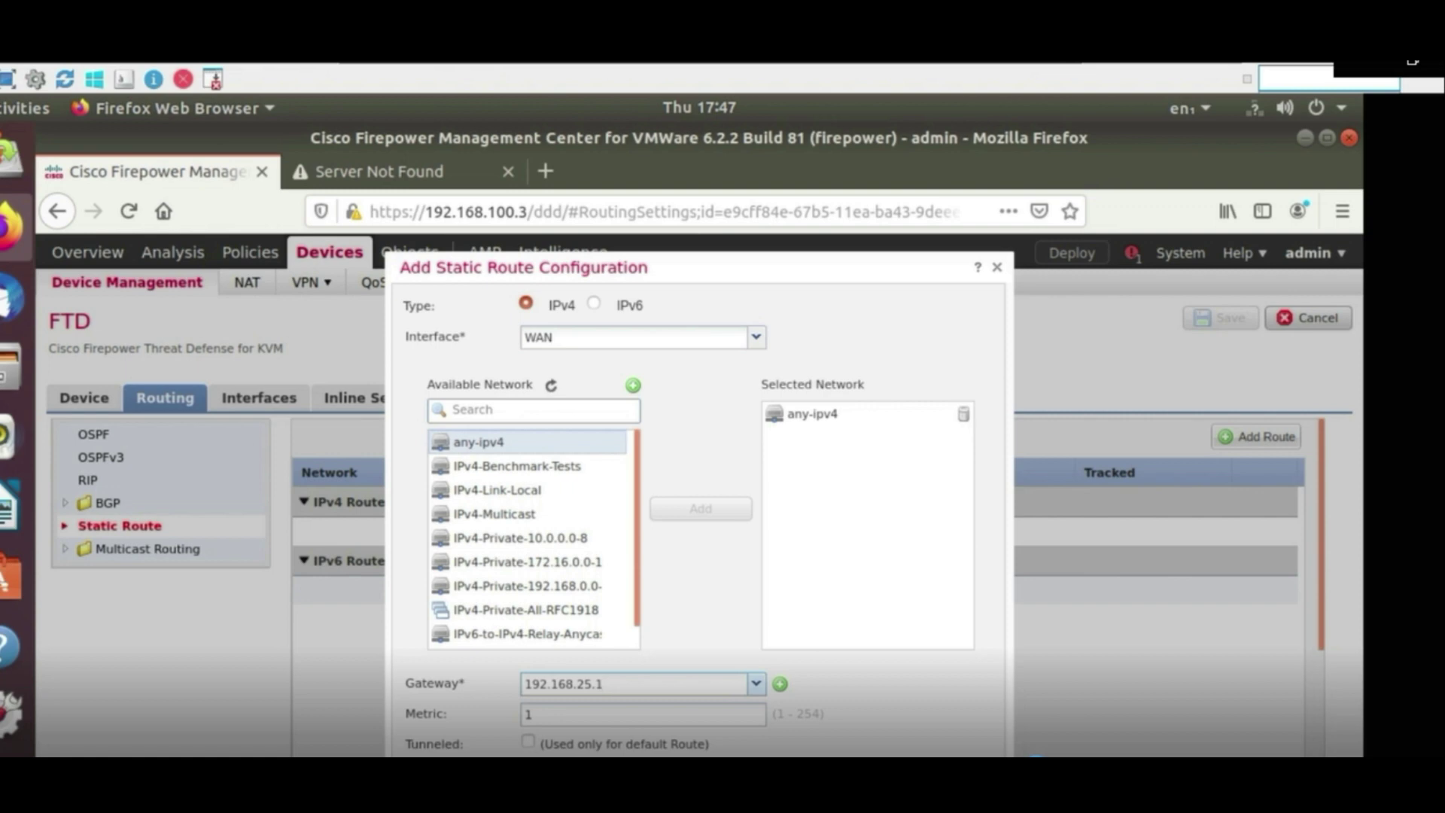
{"action": "key", "text": "Return"}
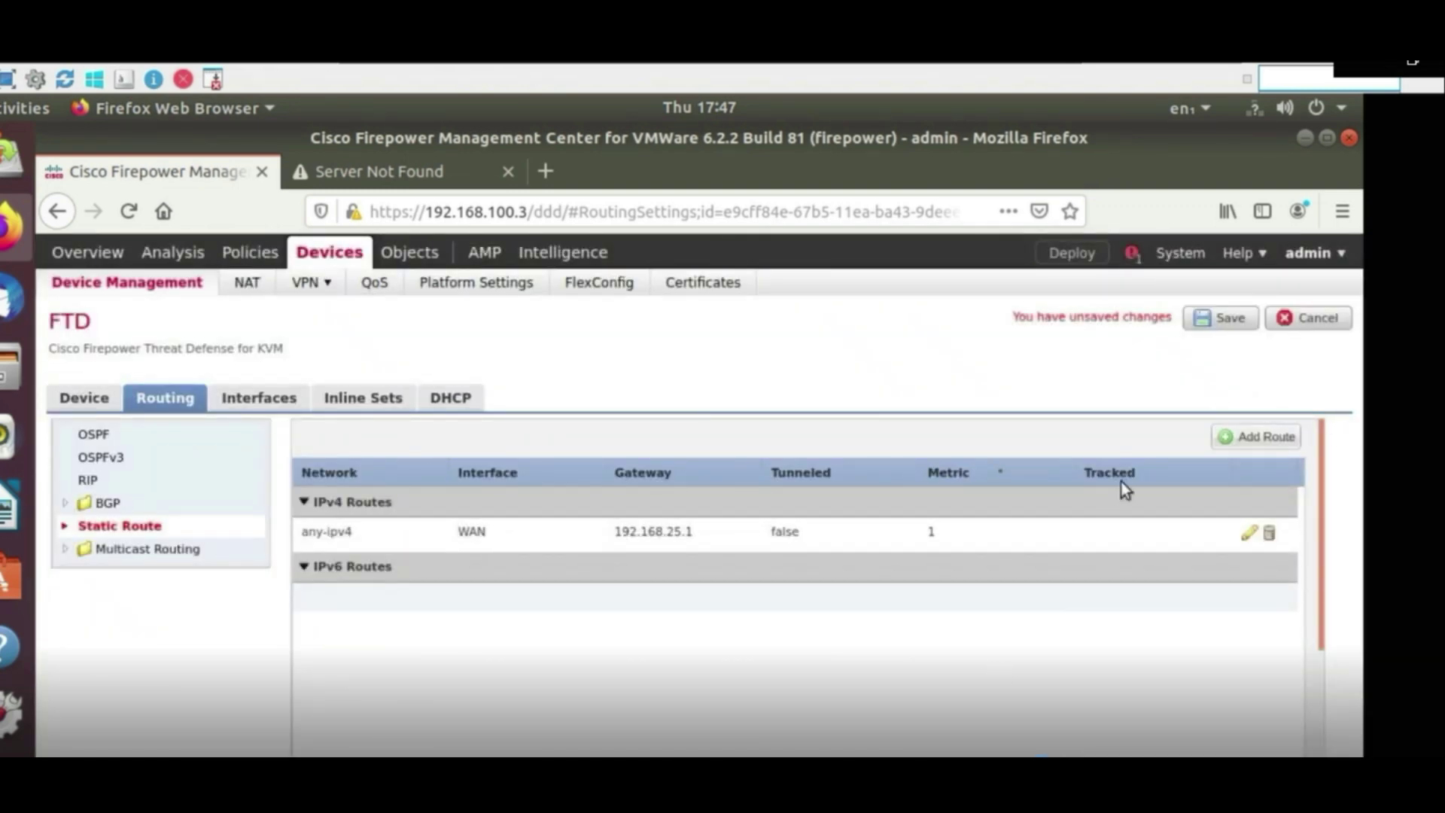
{"action": "left_click", "coordinate": [1230, 319]}
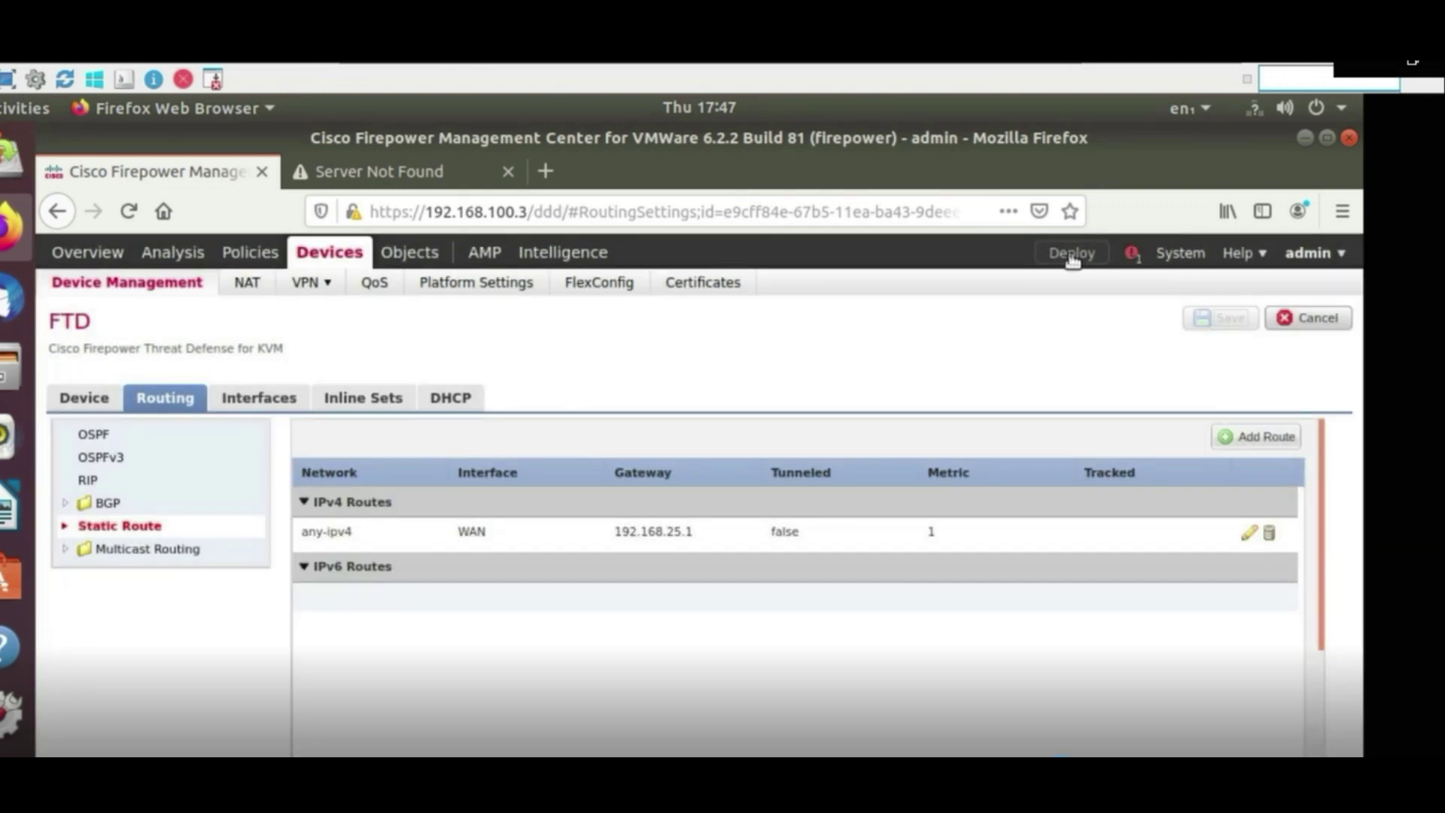
Start deploying the saved static route configuration to the FTD
{"action": "left_click", "coordinate": [1072, 260]}
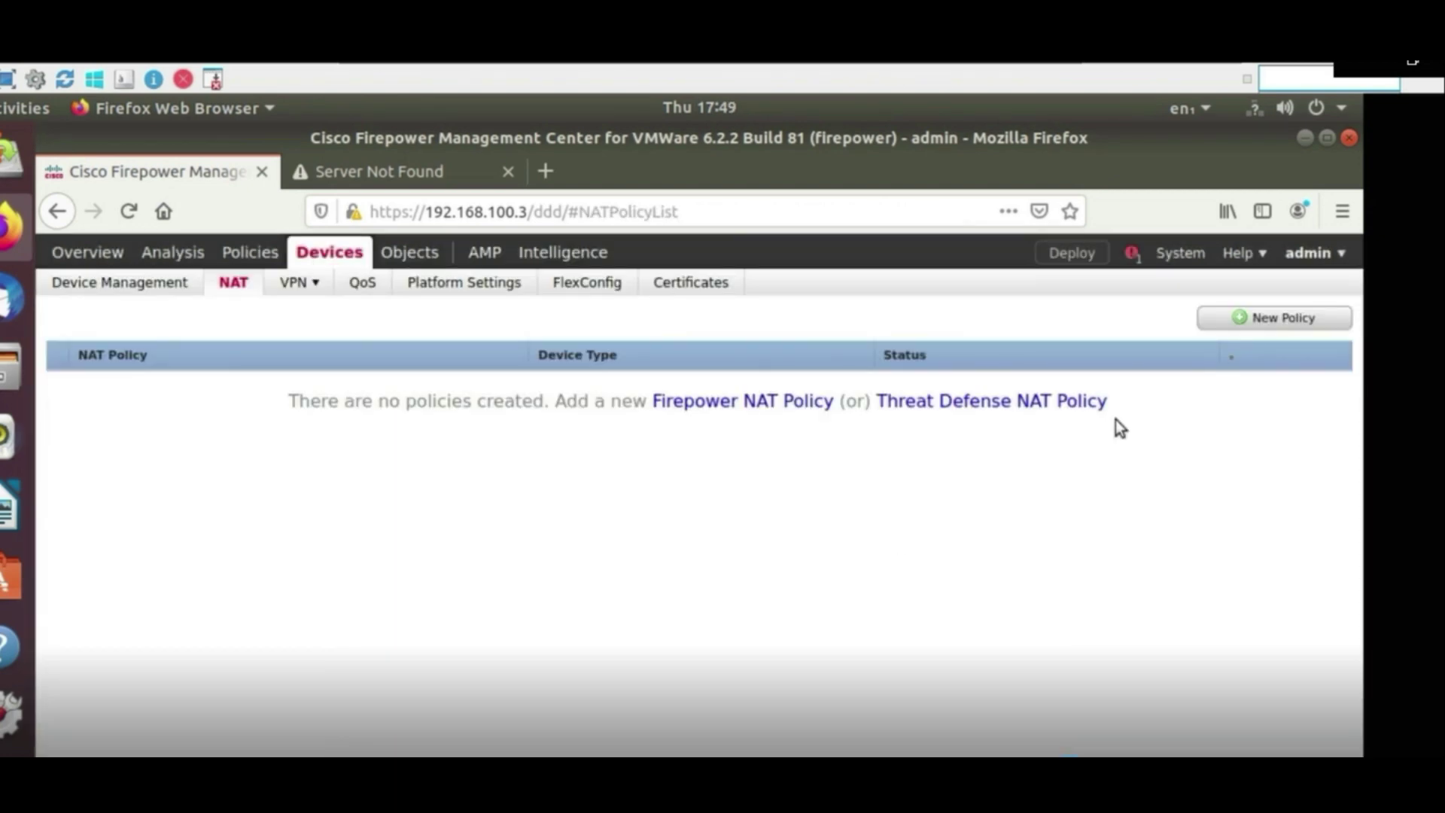
Create a Threat Defense NAT policy named 'Cisco FTD' targeting the FTD device
{"action": "left_click", "coordinate": [1309, 323]}
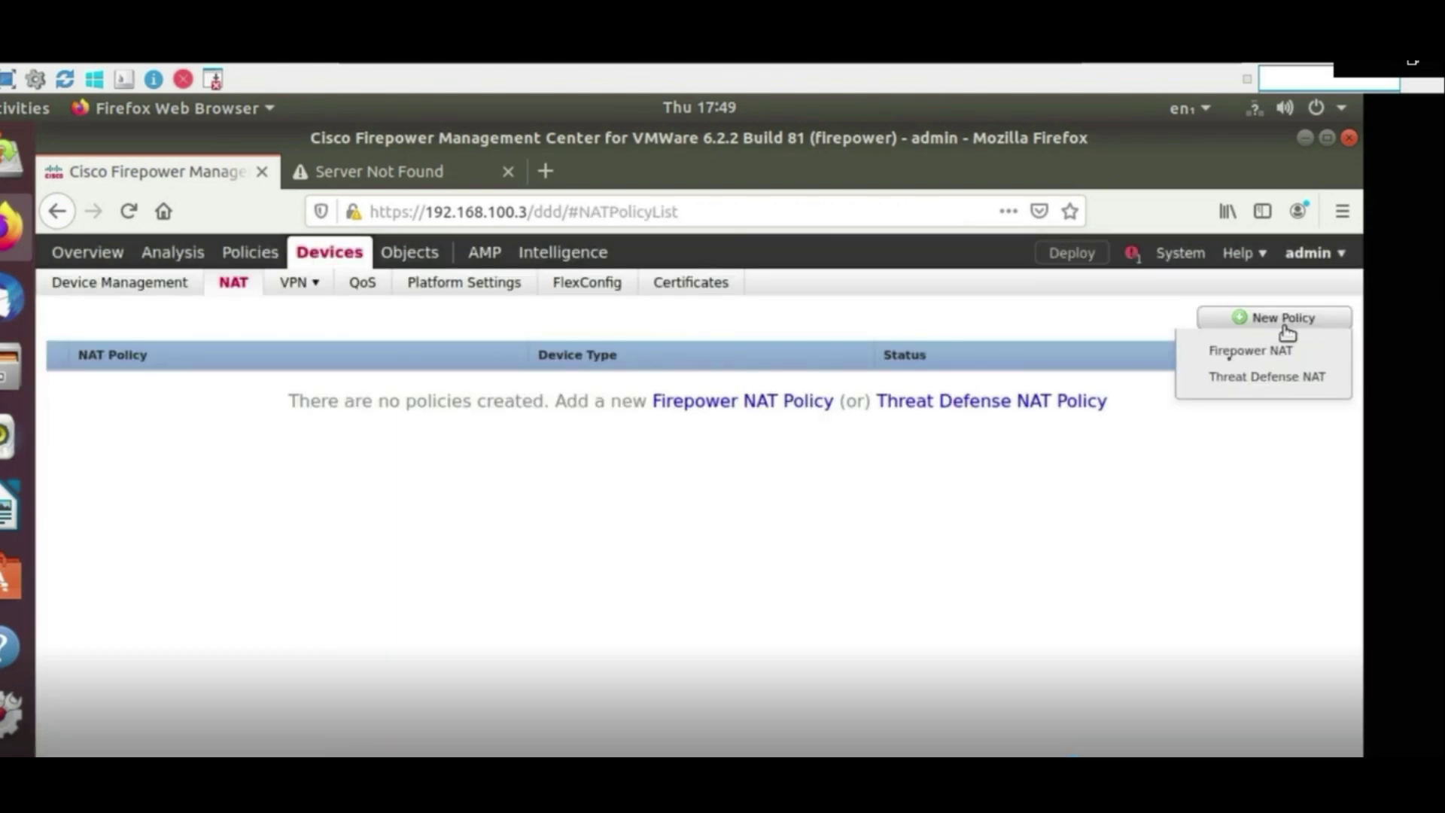
{"action": "left_click", "coordinate": [1227, 380]}
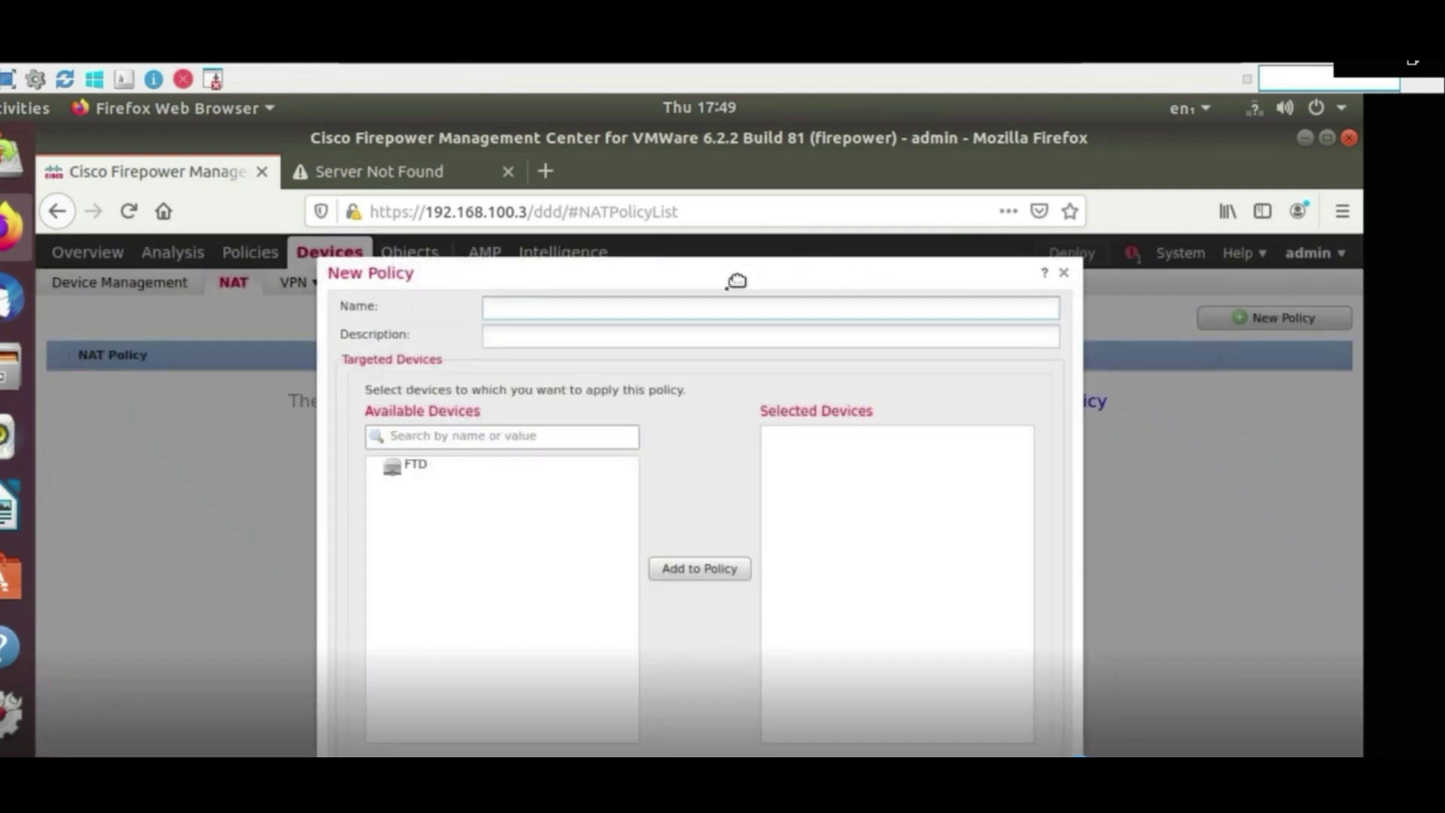
{"action": "left_click", "coordinate": [697, 309]}
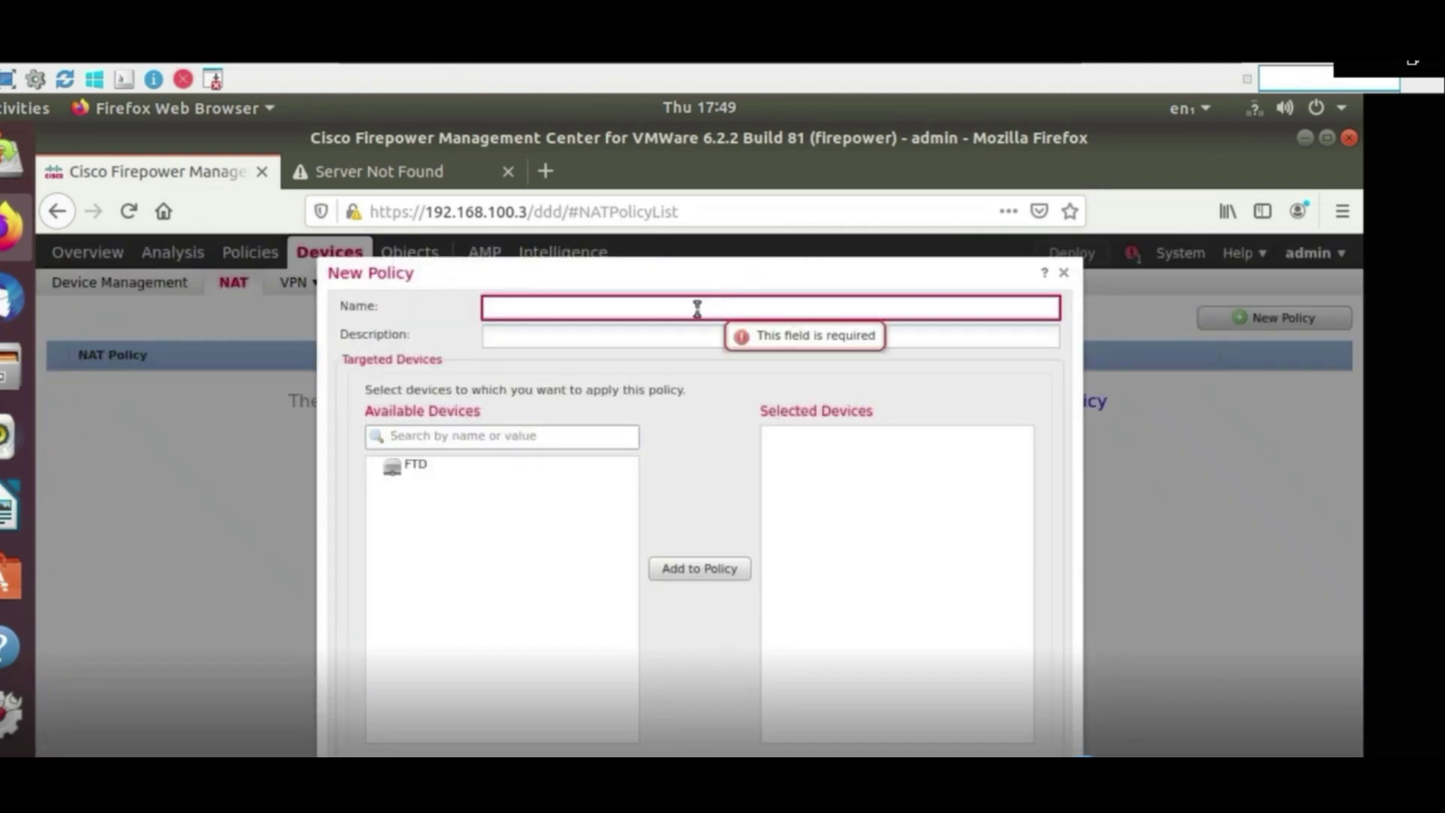
{"action": "type", "text": "Cisco FTD"}
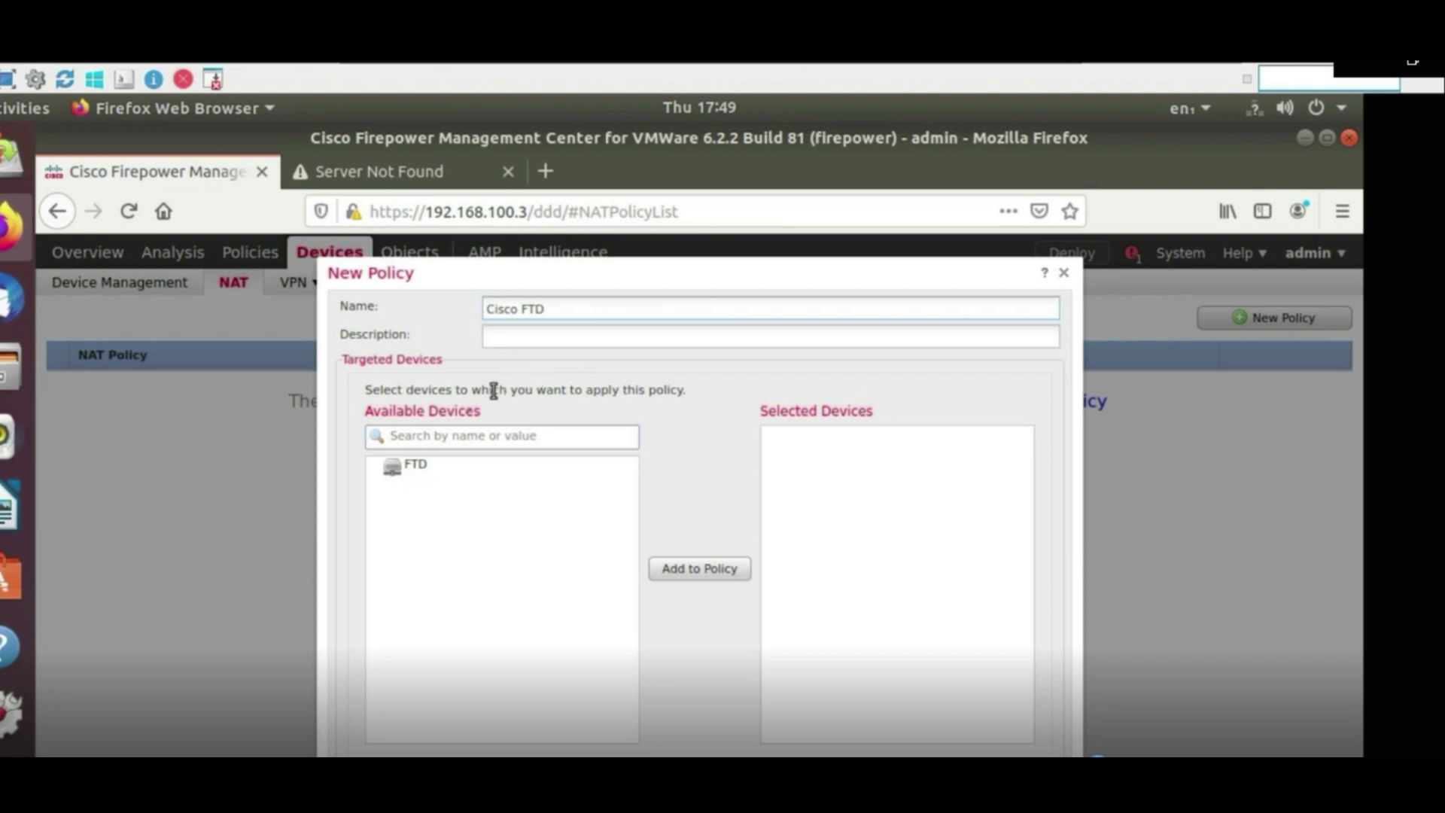
{"action": "left_click", "coordinate": [444, 466]}
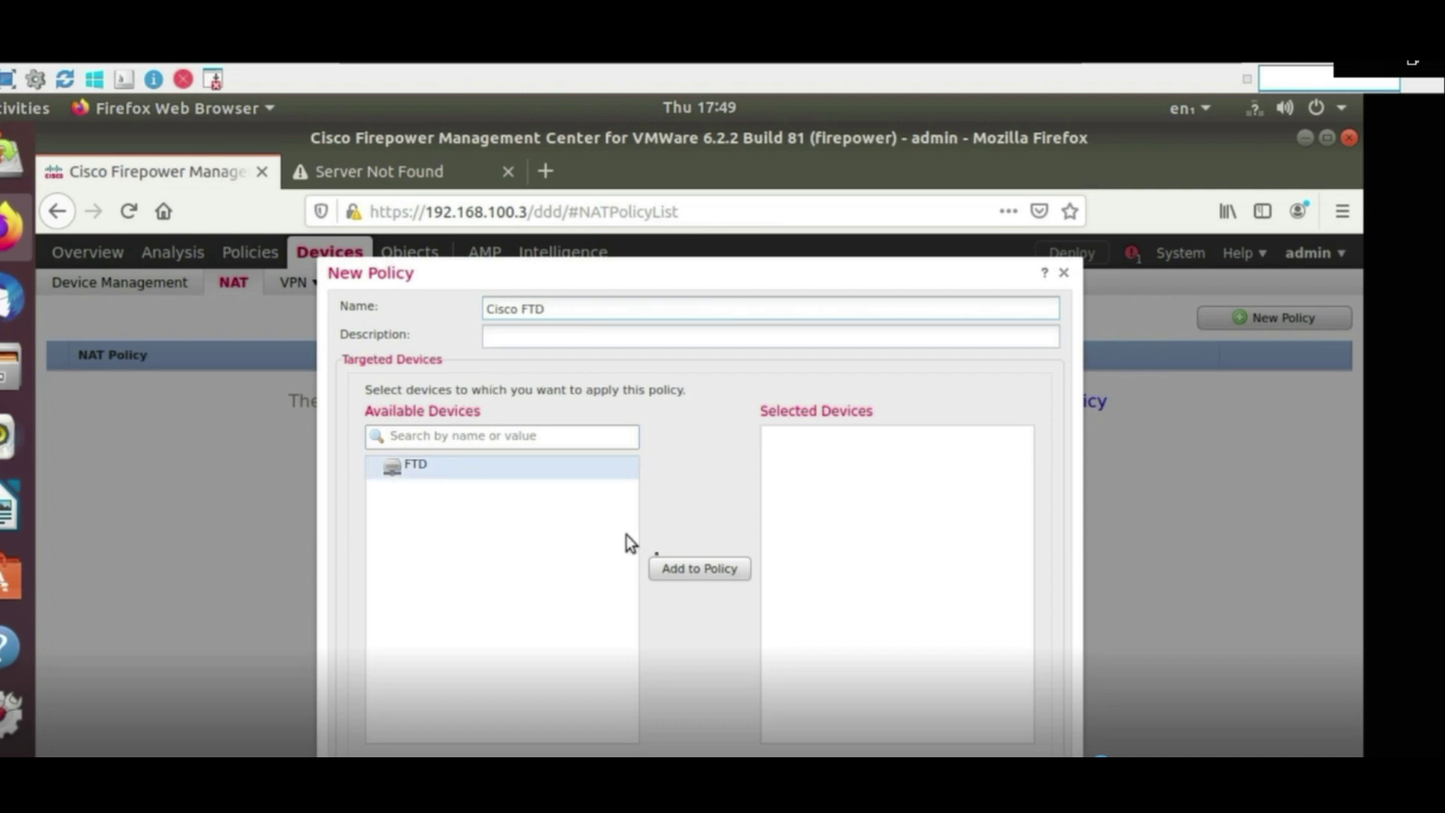
{"action": "left_click", "coordinate": [680, 573]}
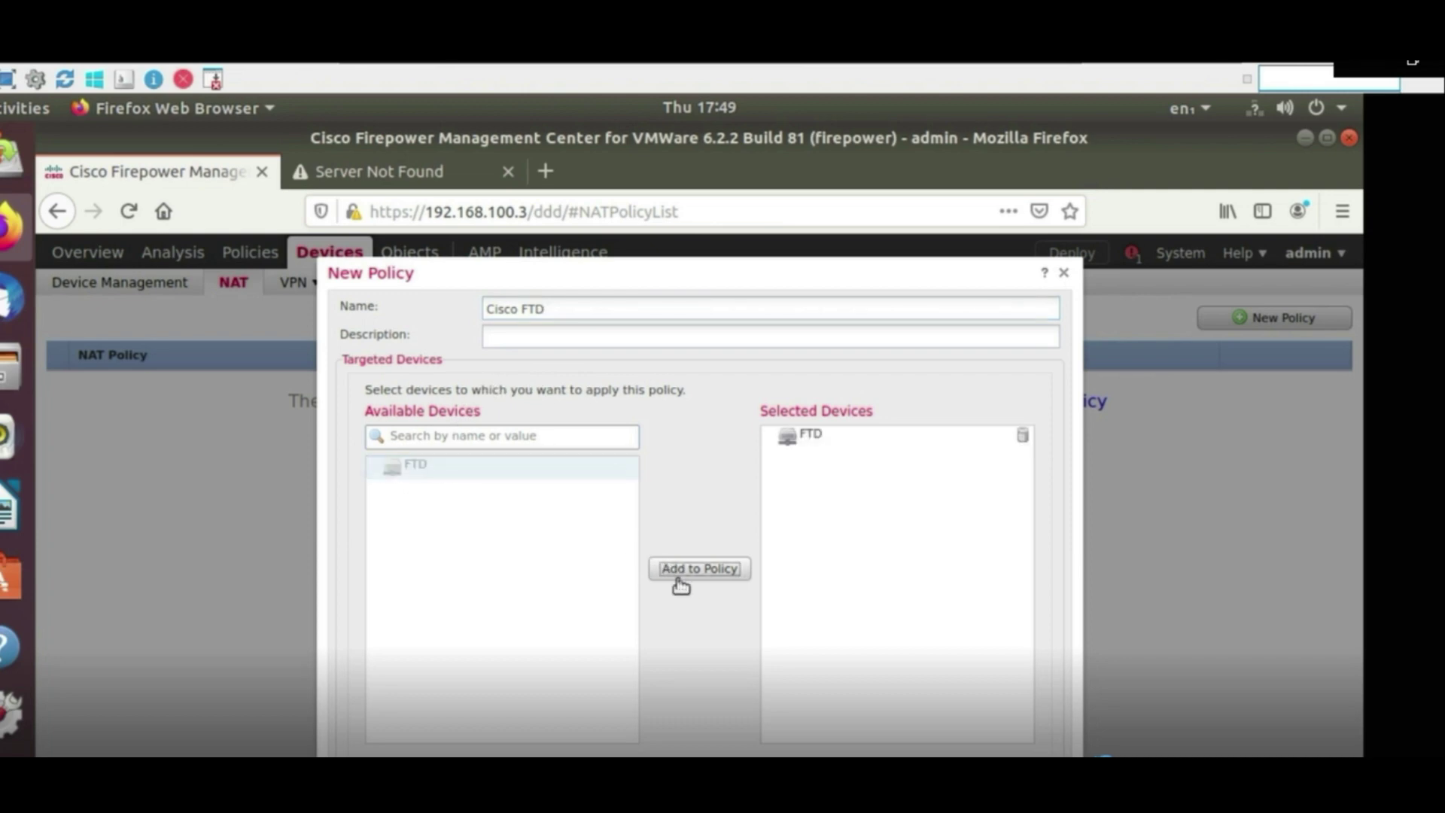
{"action": "key", "text": "Return"}
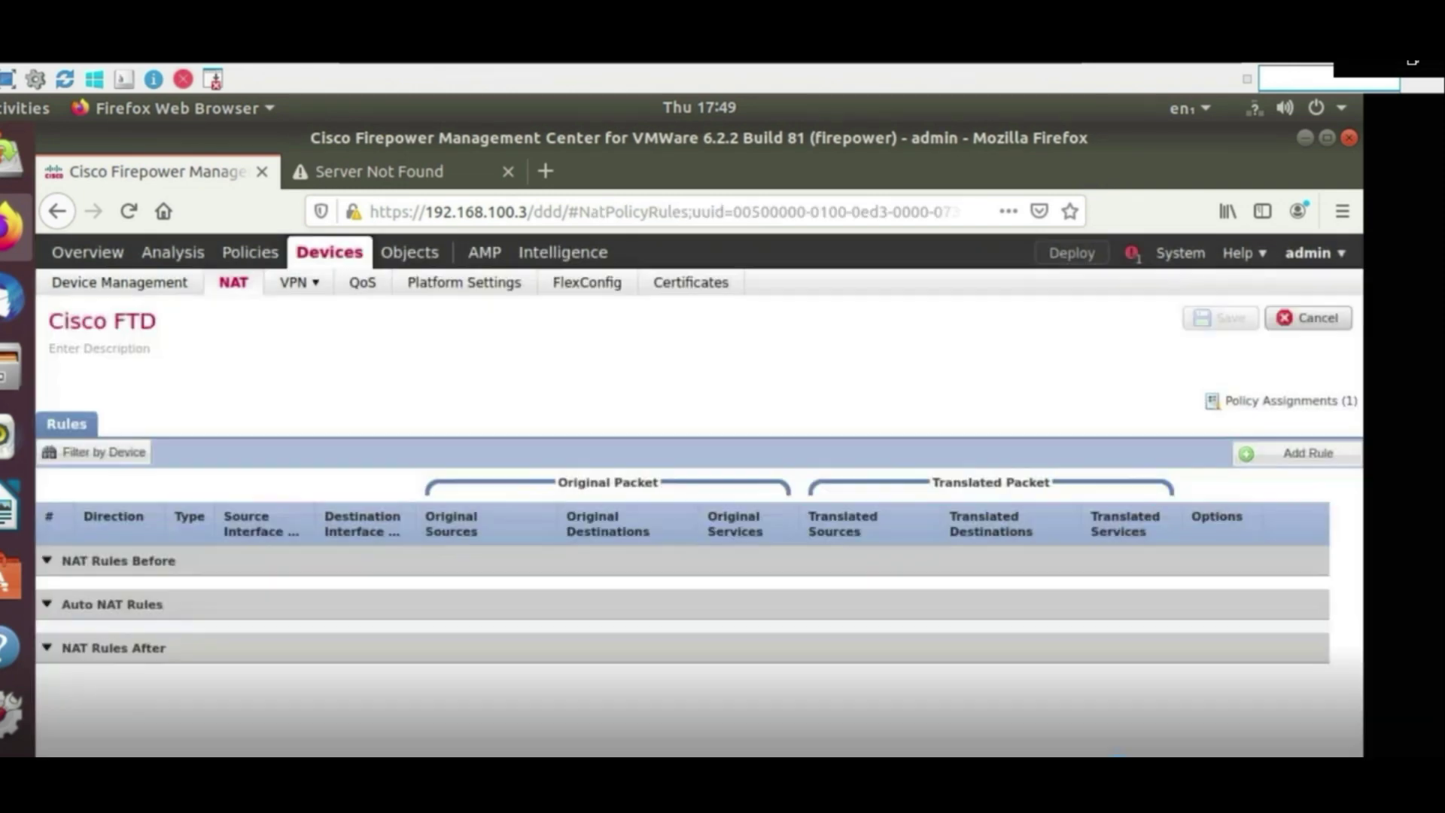
Add a new NAT rule set as an Auto NAT Rule with Dynamic translation
{"action": "left_click", "coordinate": [1307, 455]}
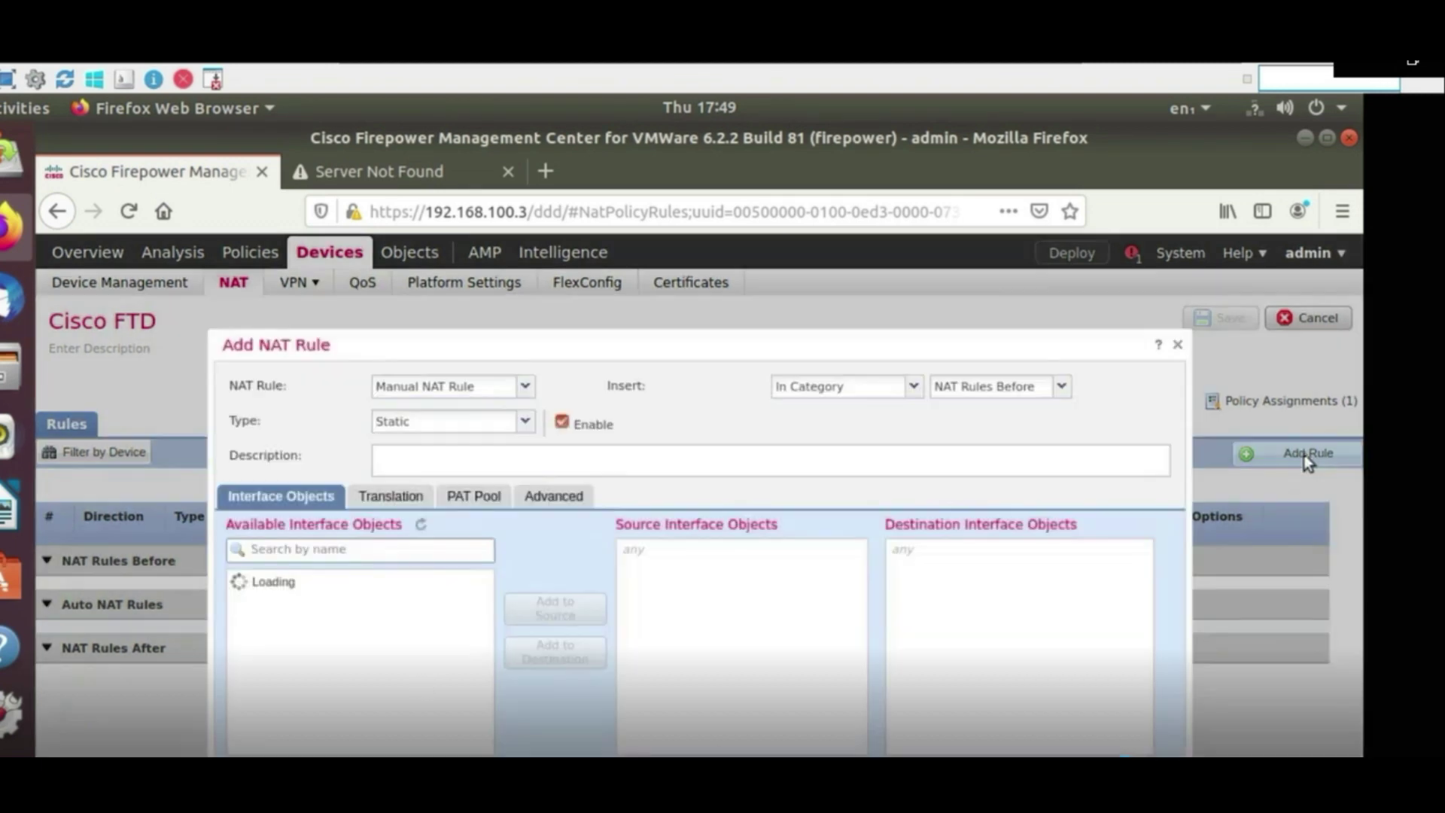
{"action": "left_click", "coordinate": [526, 387]}
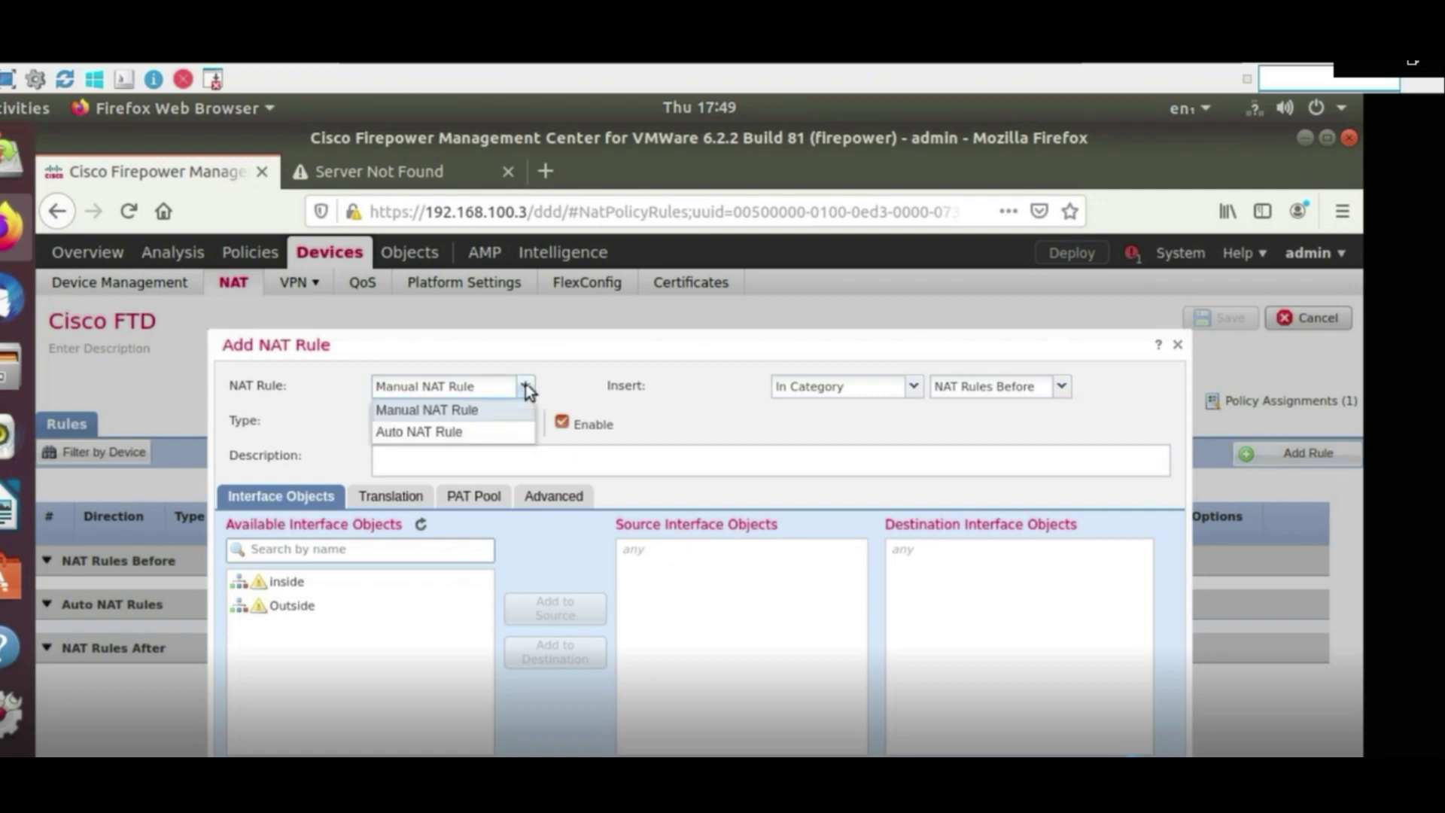
{"action": "left_click", "coordinate": [526, 387]}
{"action": "left_click", "coordinate": [526, 387]}
{"action": "left_click", "coordinate": [478, 432]}
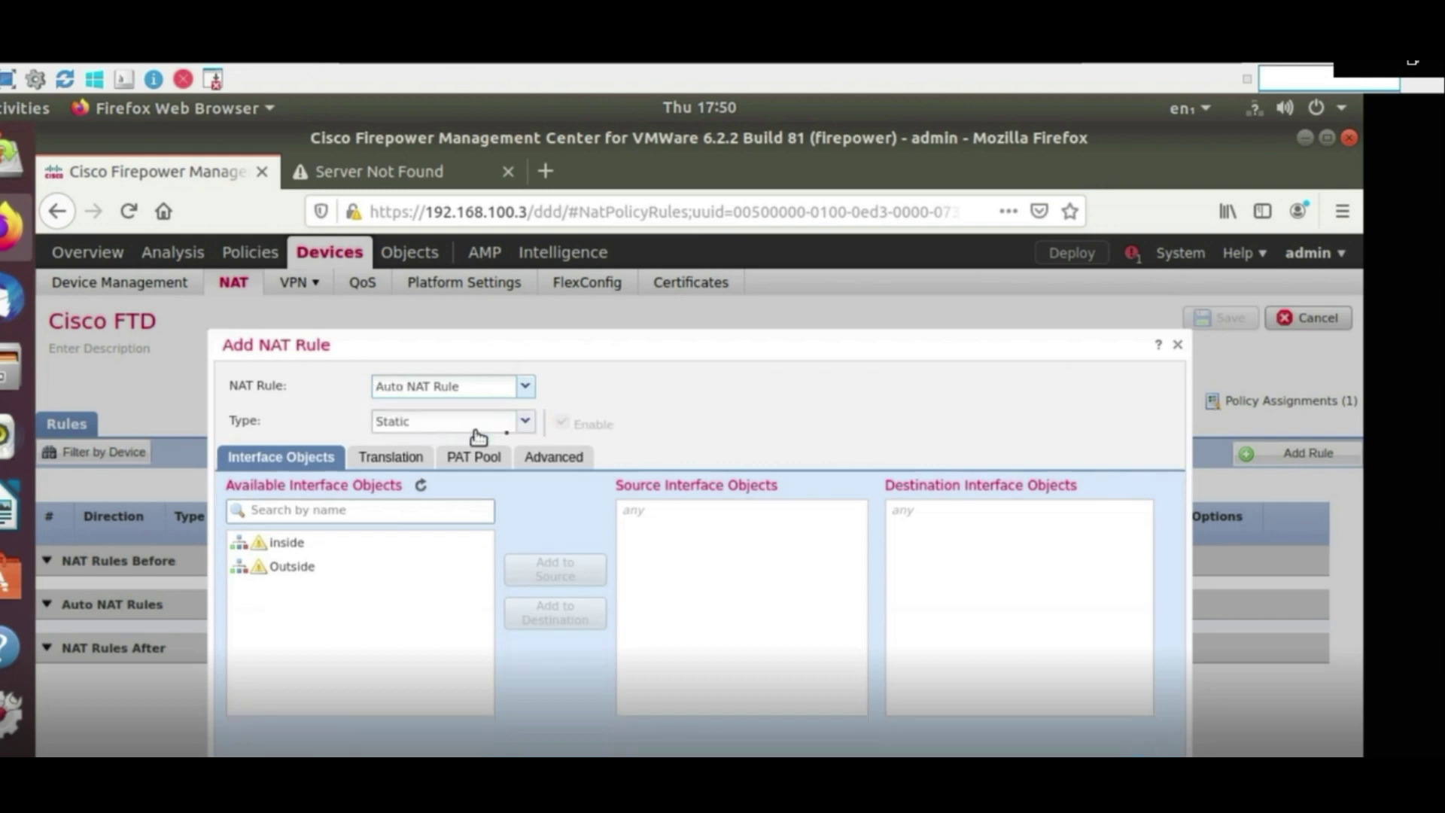
{"action": "left_click", "coordinate": [530, 426]}
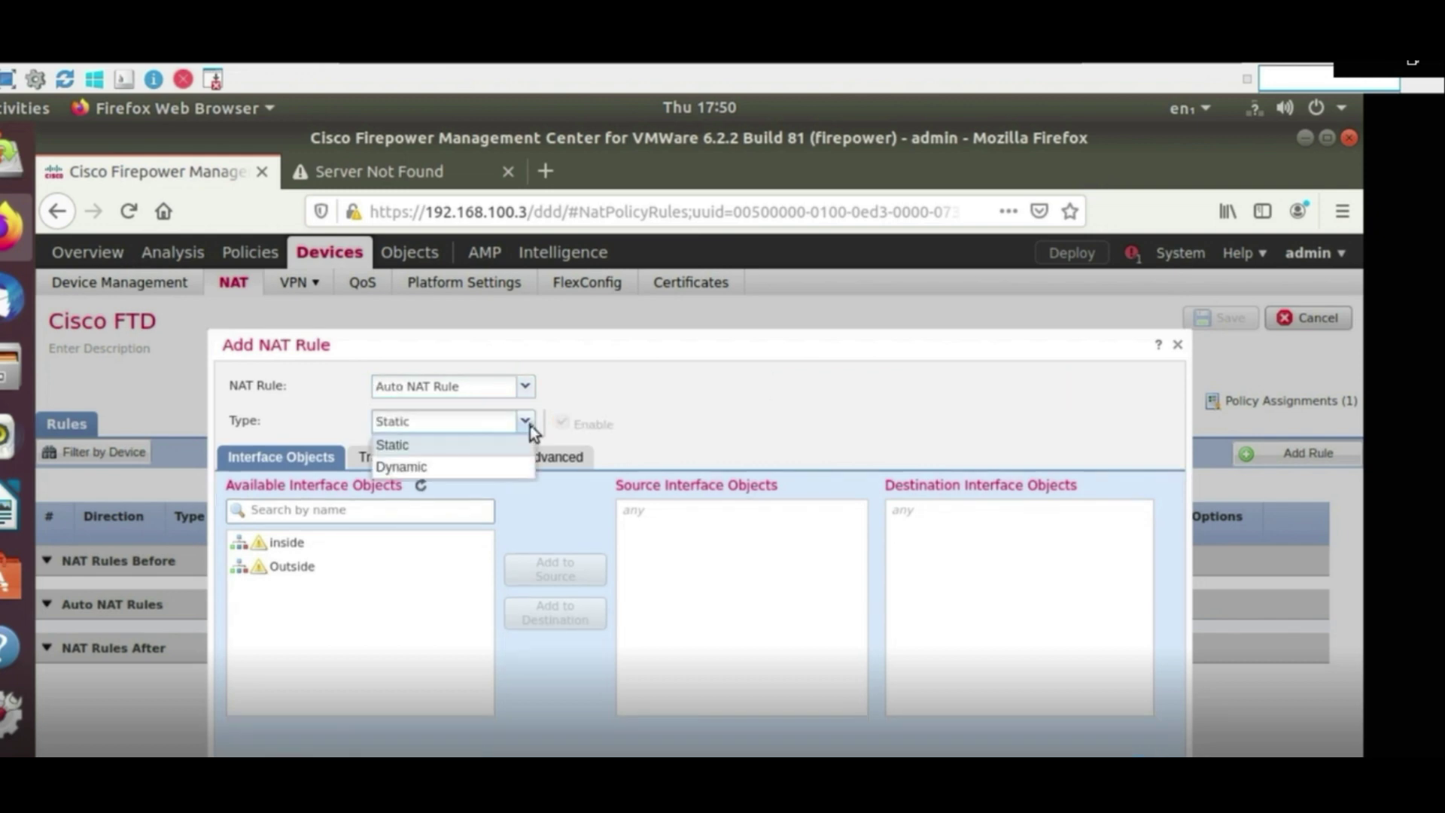
{"action": "left_click", "coordinate": [447, 471]}
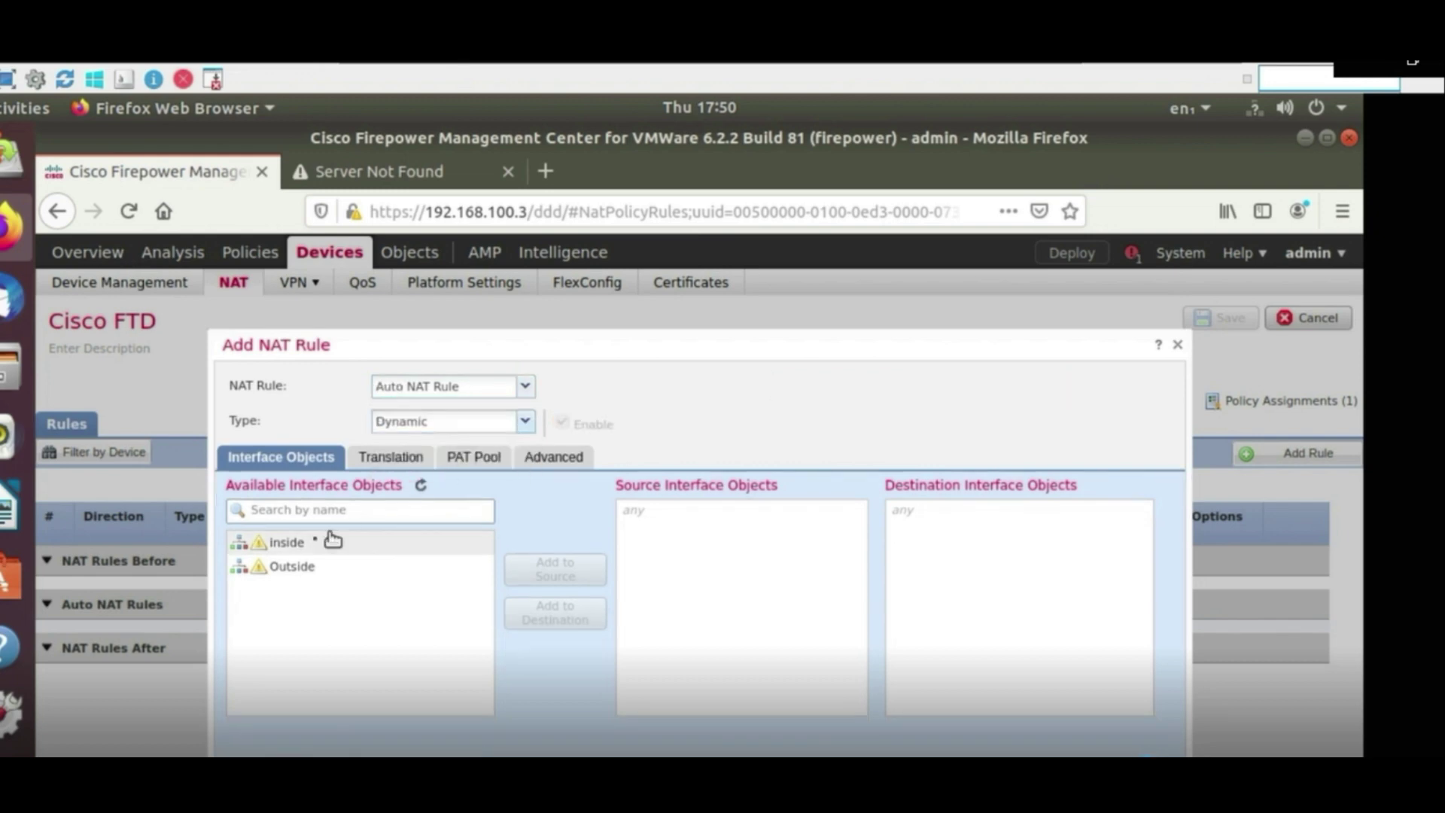
Set the rule's source interface to inside and destination interface to Outside, dismissing the error
{"action": "left_click", "coordinate": [307, 543]}
{"action": "left_click", "coordinate": [536, 571]}
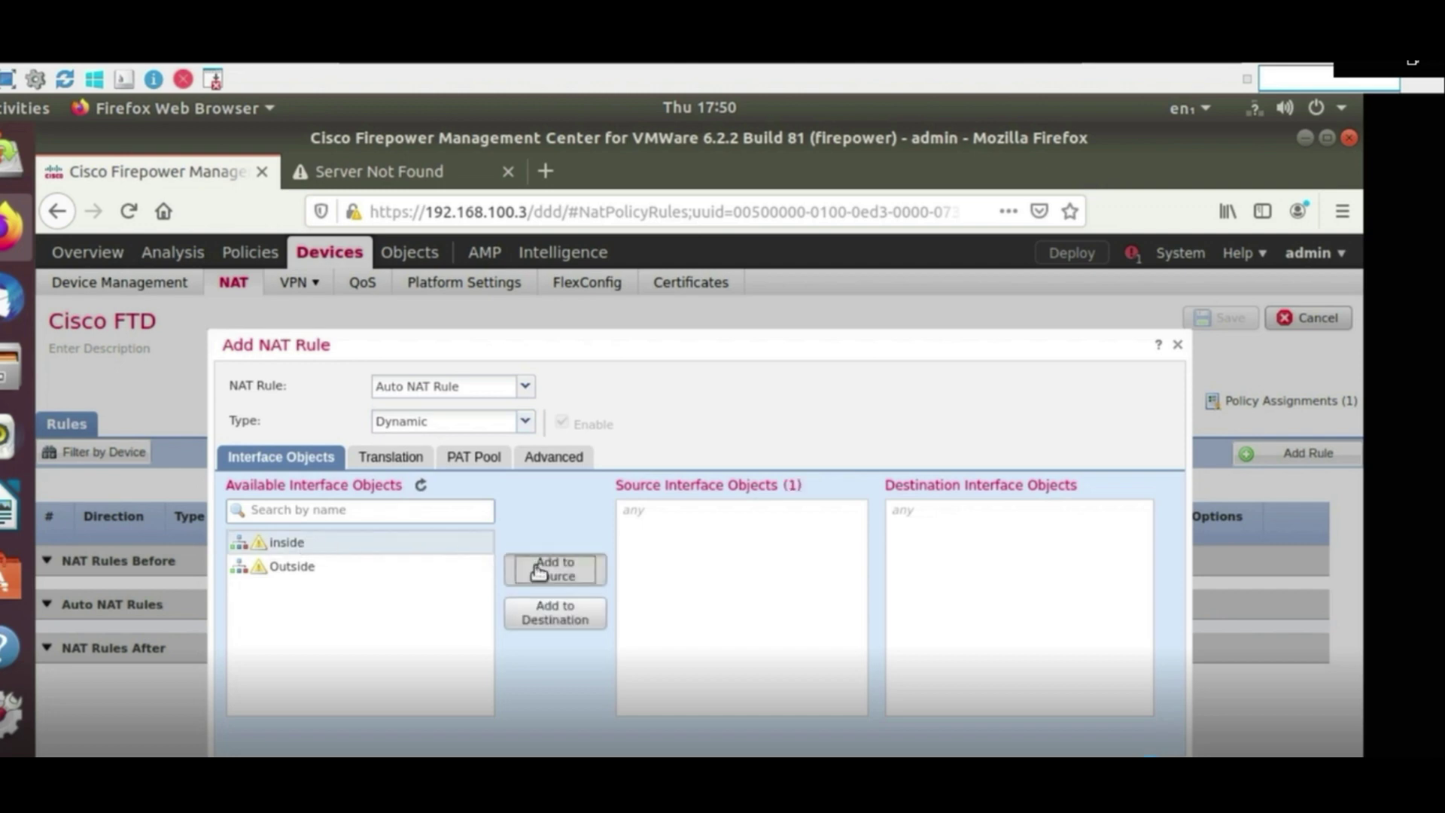
{"action": "left_click", "coordinate": [350, 571]}
{"action": "left_click", "coordinate": [533, 615]}
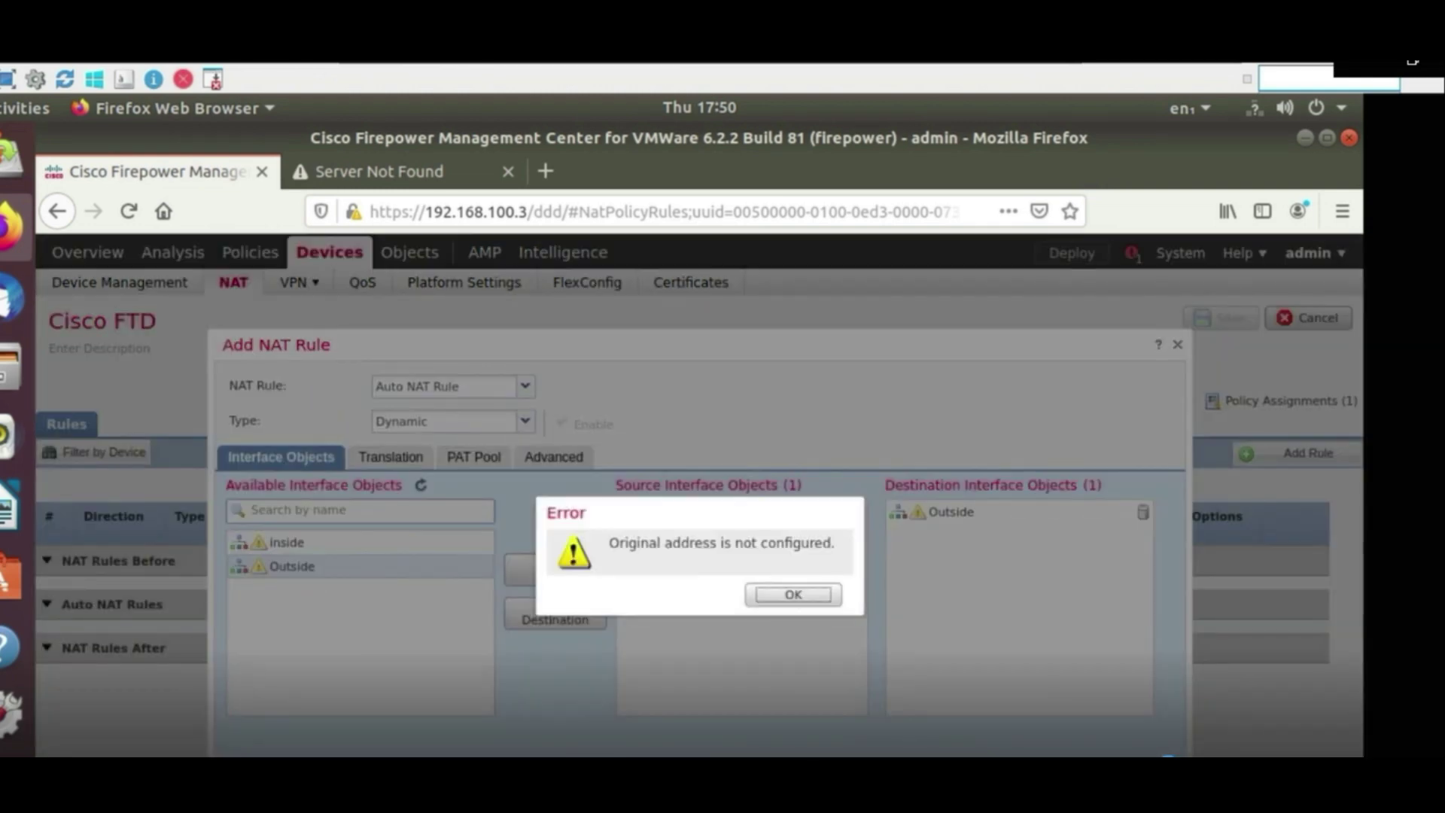
{"action": "left_click", "coordinate": [826, 597]}
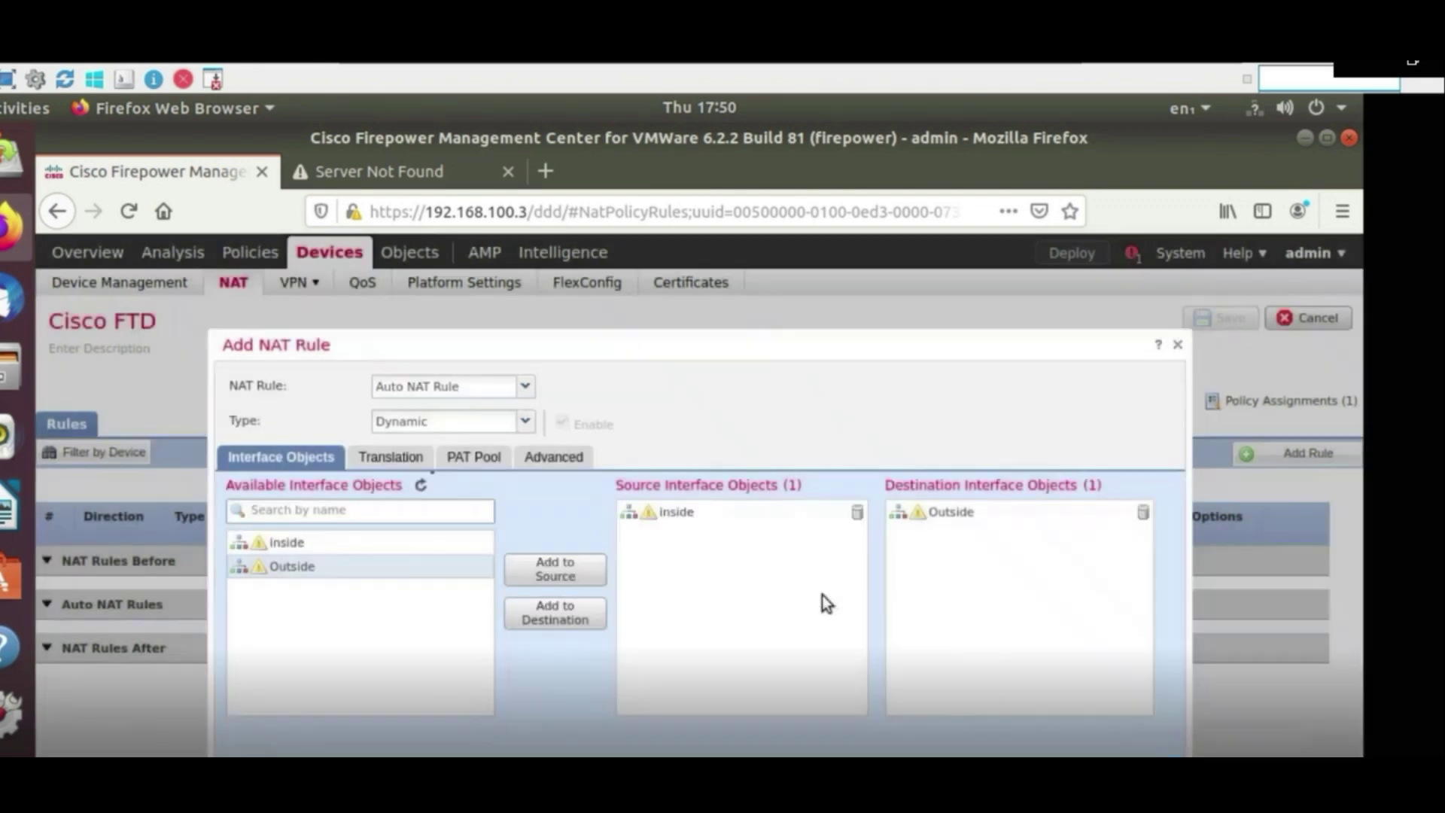
{"action": "left_click", "coordinate": [389, 462]}
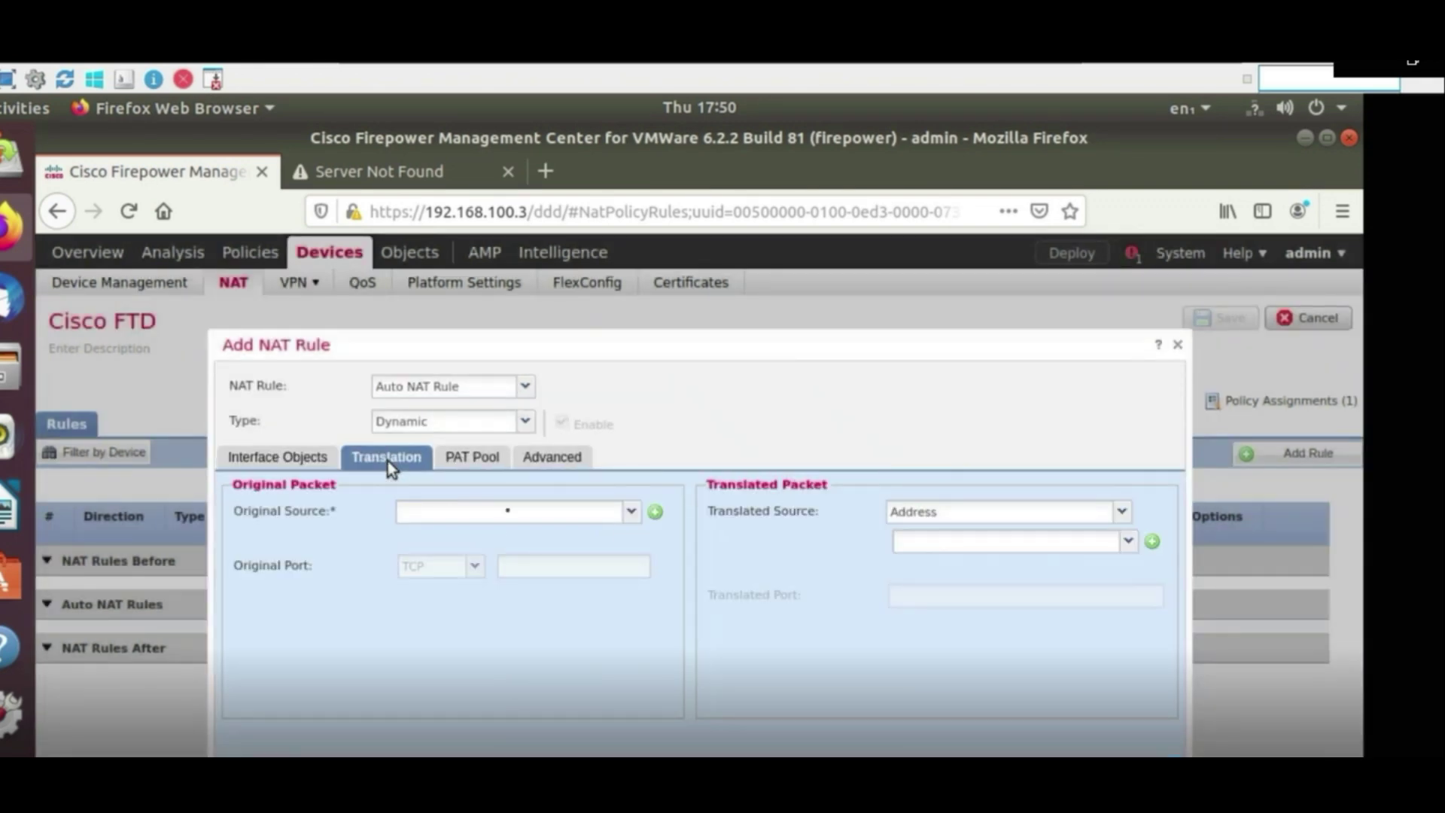
Set the original source to LAN and the translated source to Destination Interface IP
{"action": "left_click", "coordinate": [631, 513]}
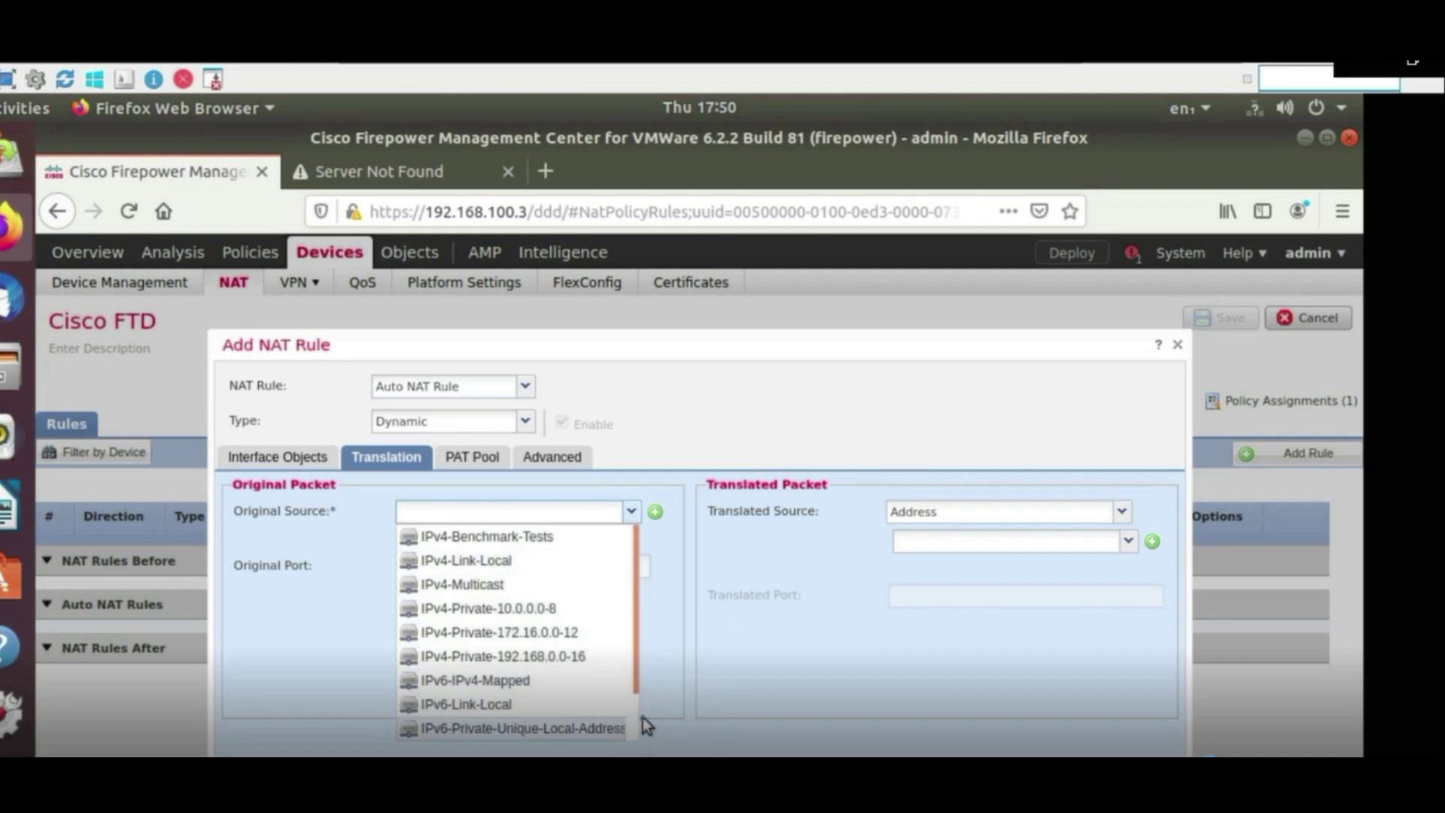
{"action": "scroll", "coordinate": [636, 725], "scroll_direction": "down", "scroll_amount": 1}
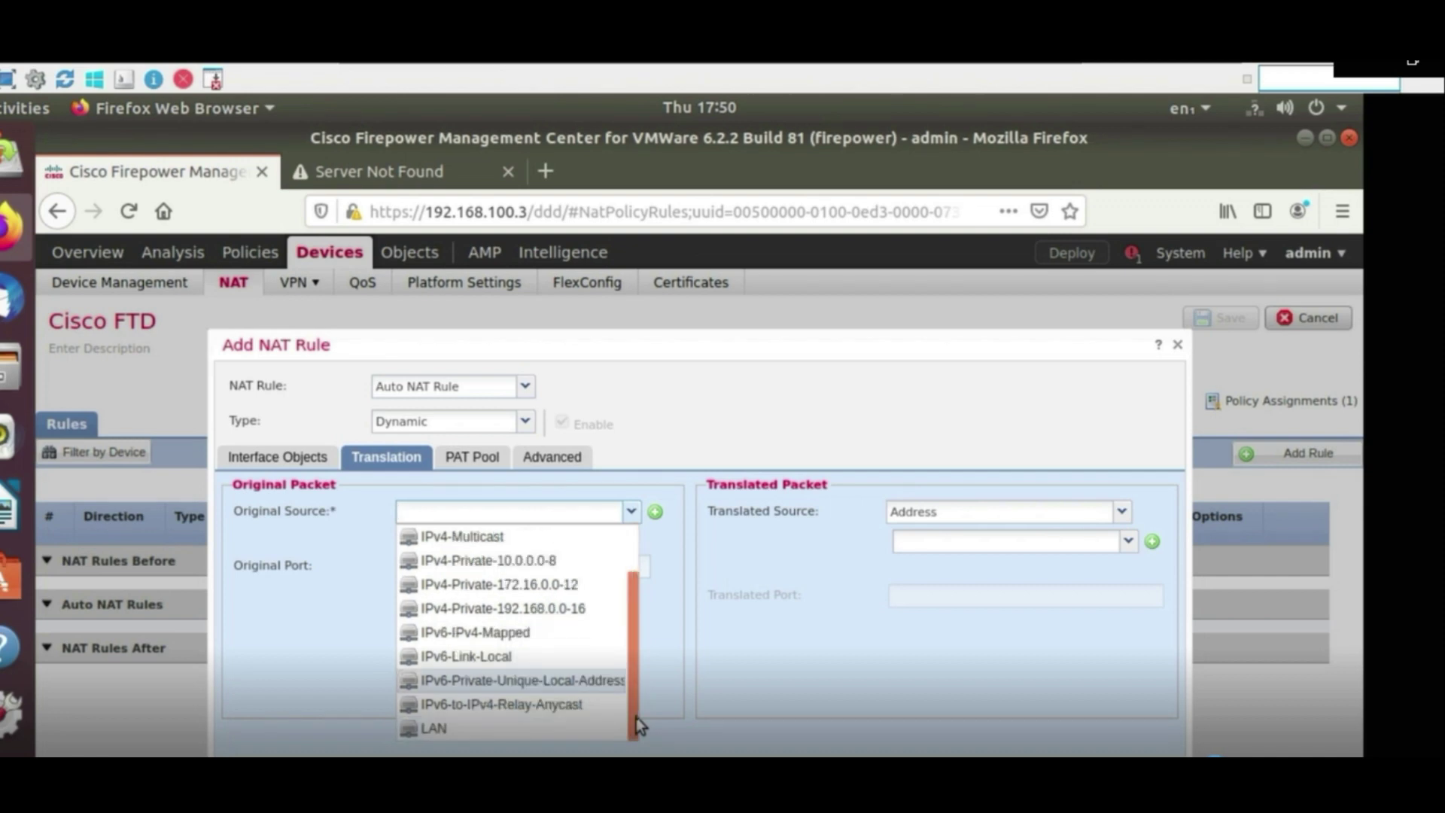
{"action": "left_click", "coordinate": [501, 729]}
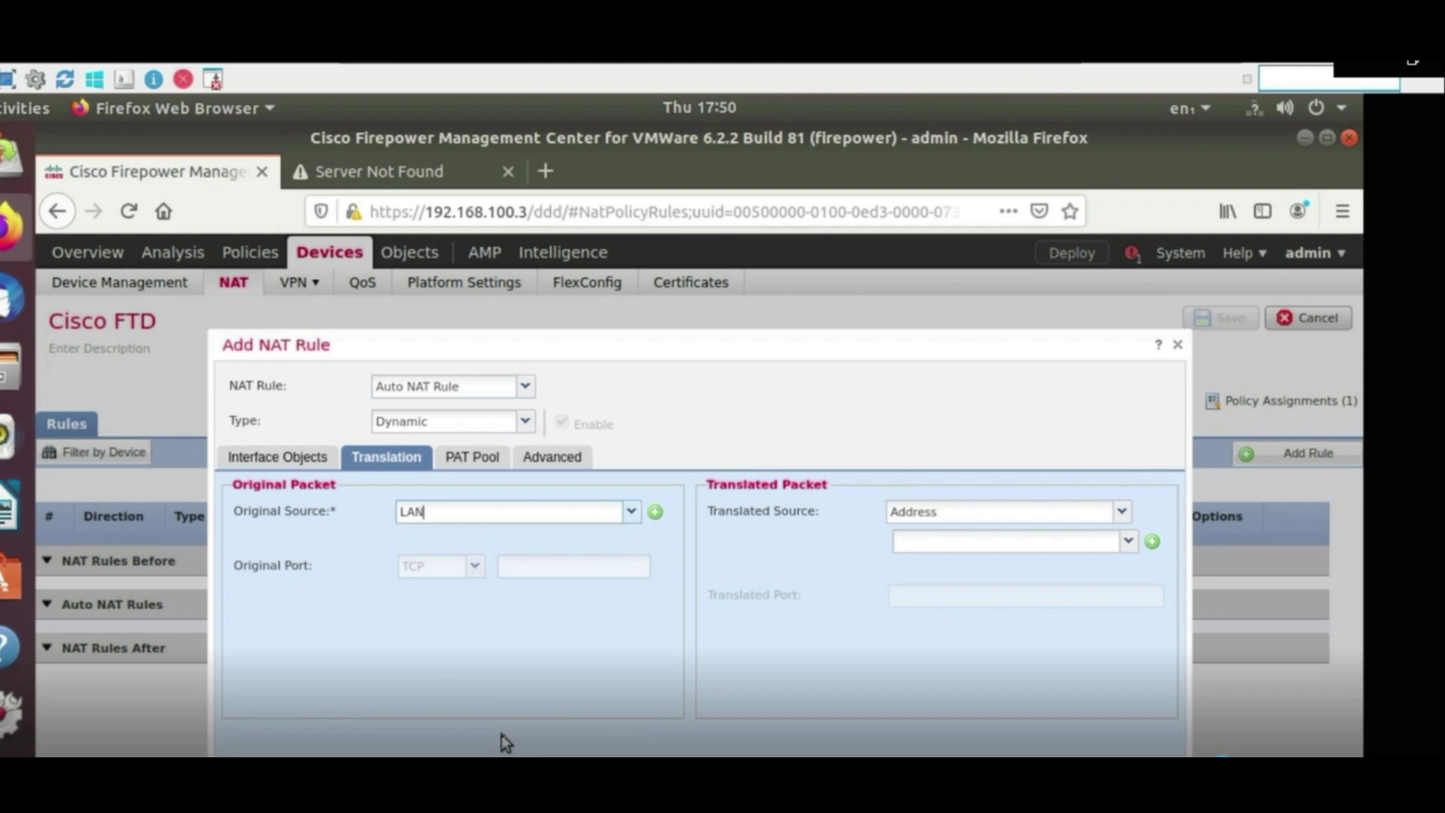
{"action": "left_click", "coordinate": [1009, 511]}
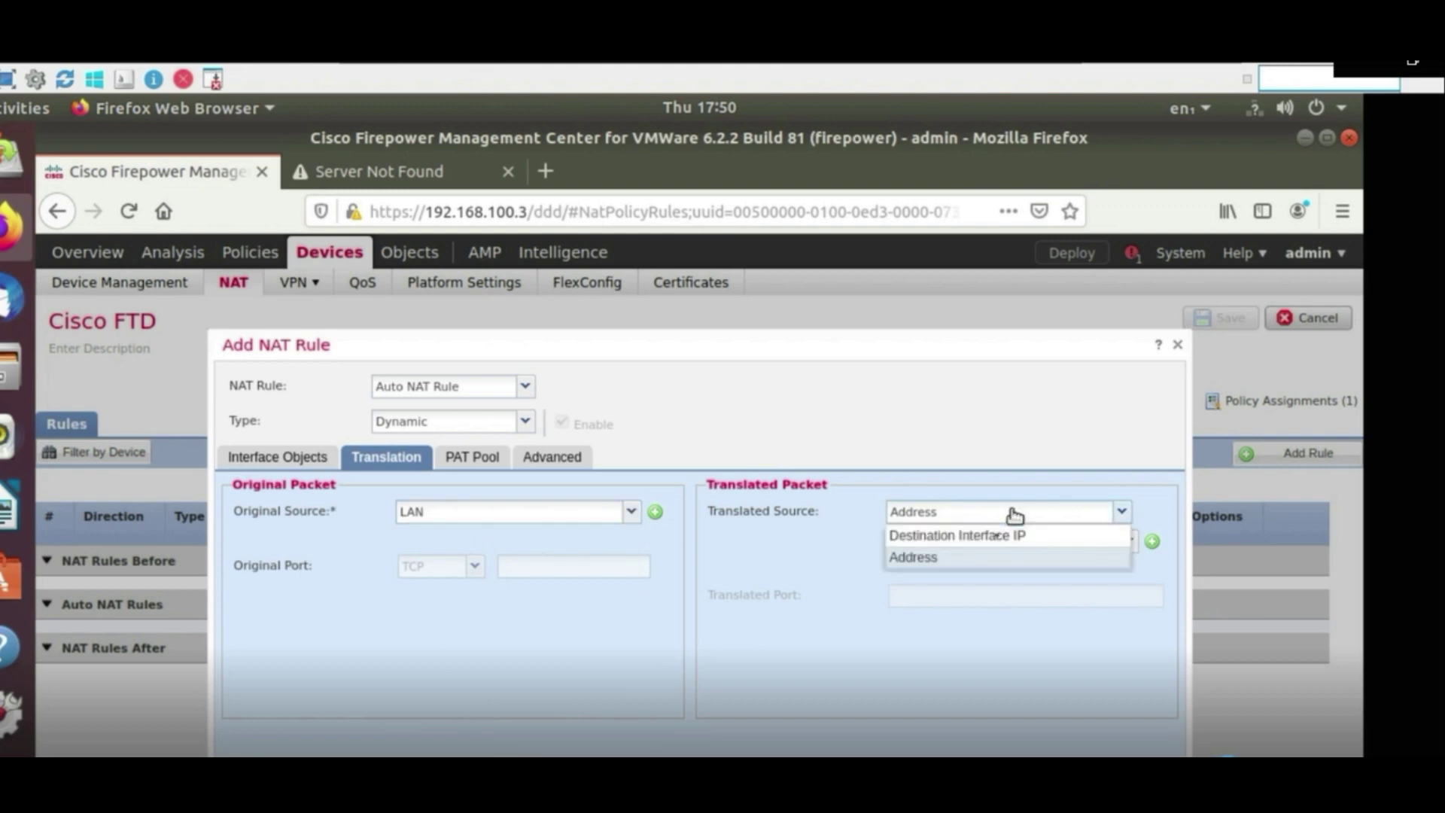
{"action": "left_click", "coordinate": [986, 538]}
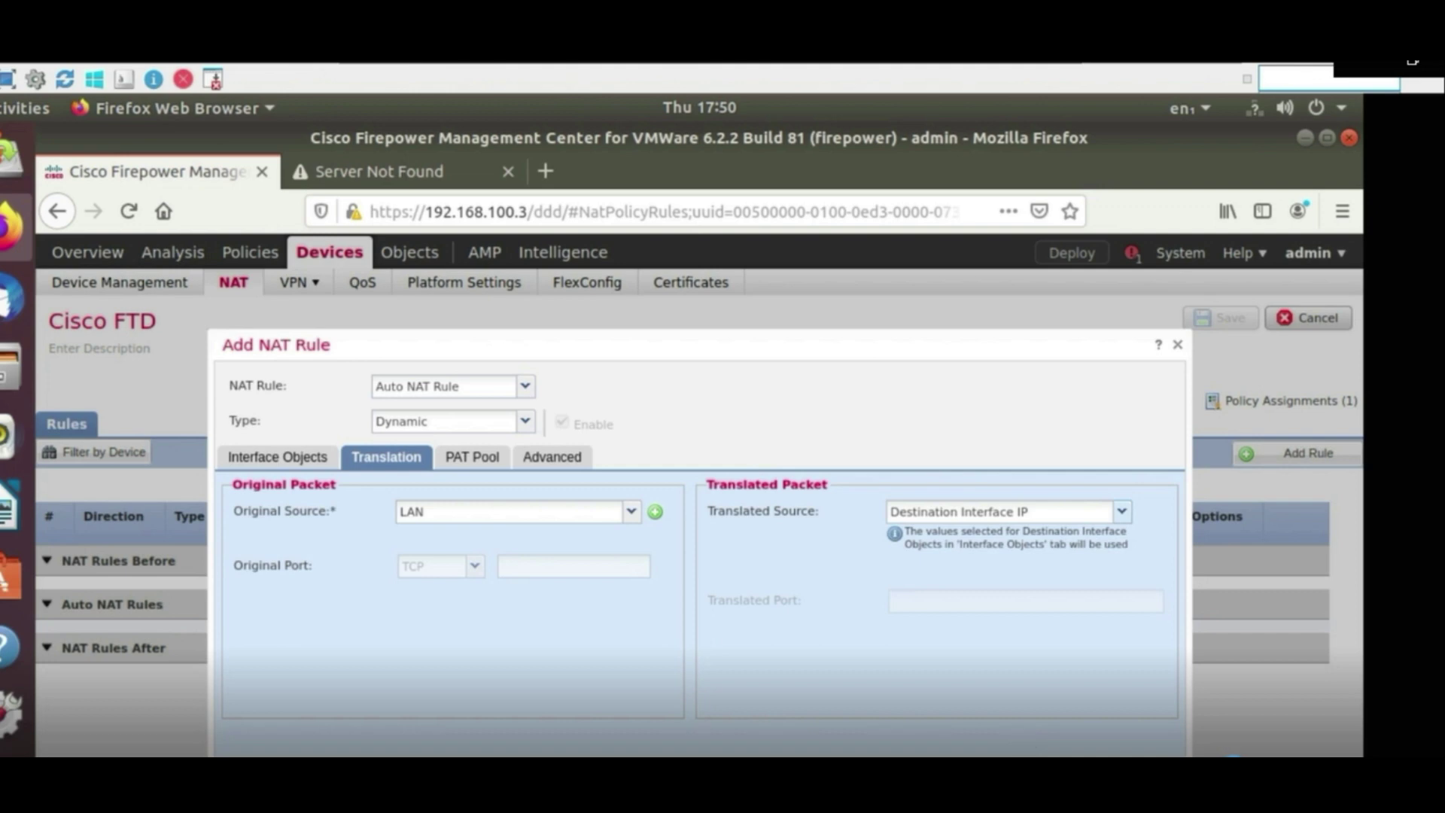
Save the NAT rule and the Cisco FTD NAT policy, then start deploying
{"action": "key", "text": "Return"}
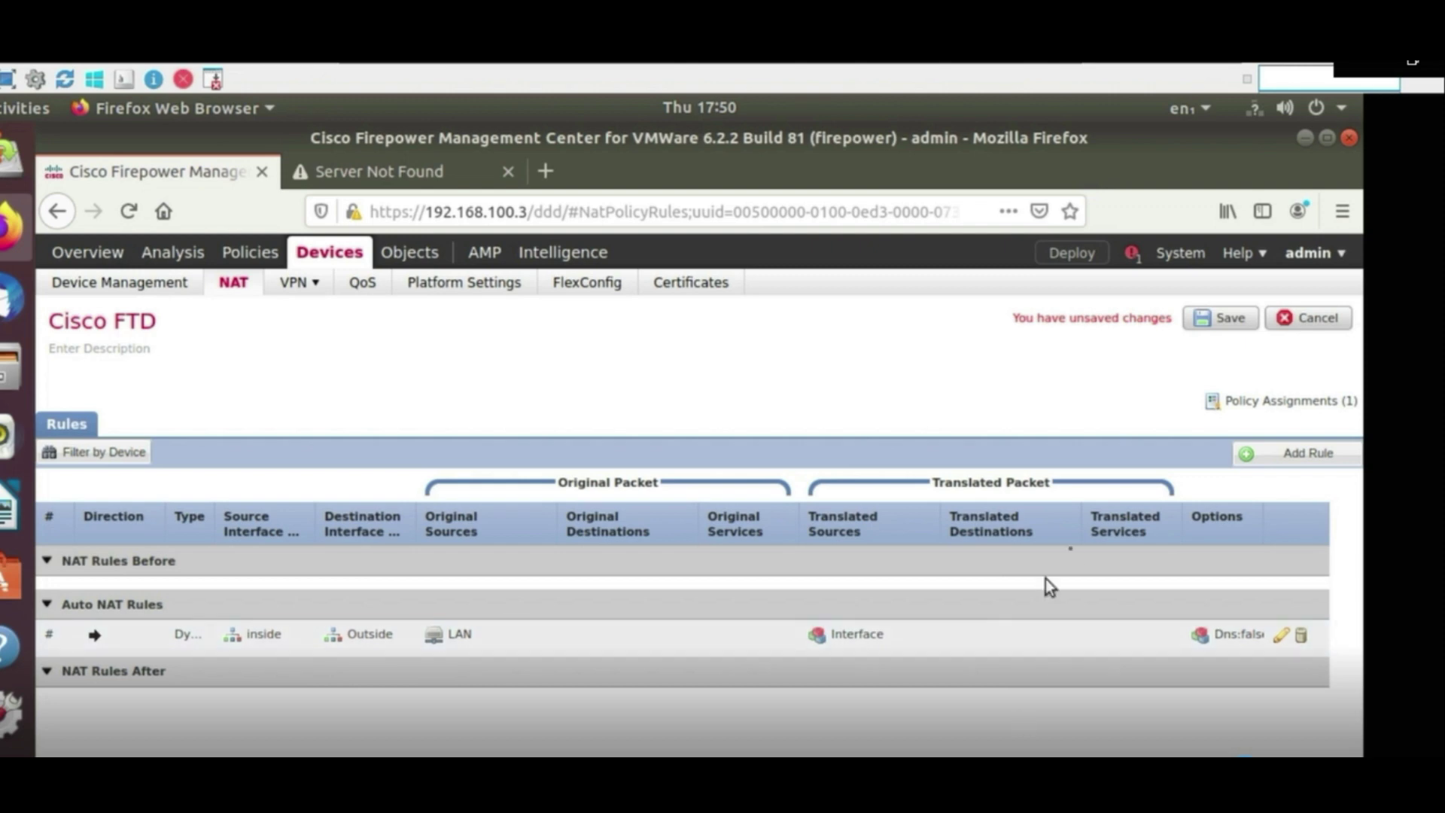
{"action": "left_click", "coordinate": [1205, 325]}
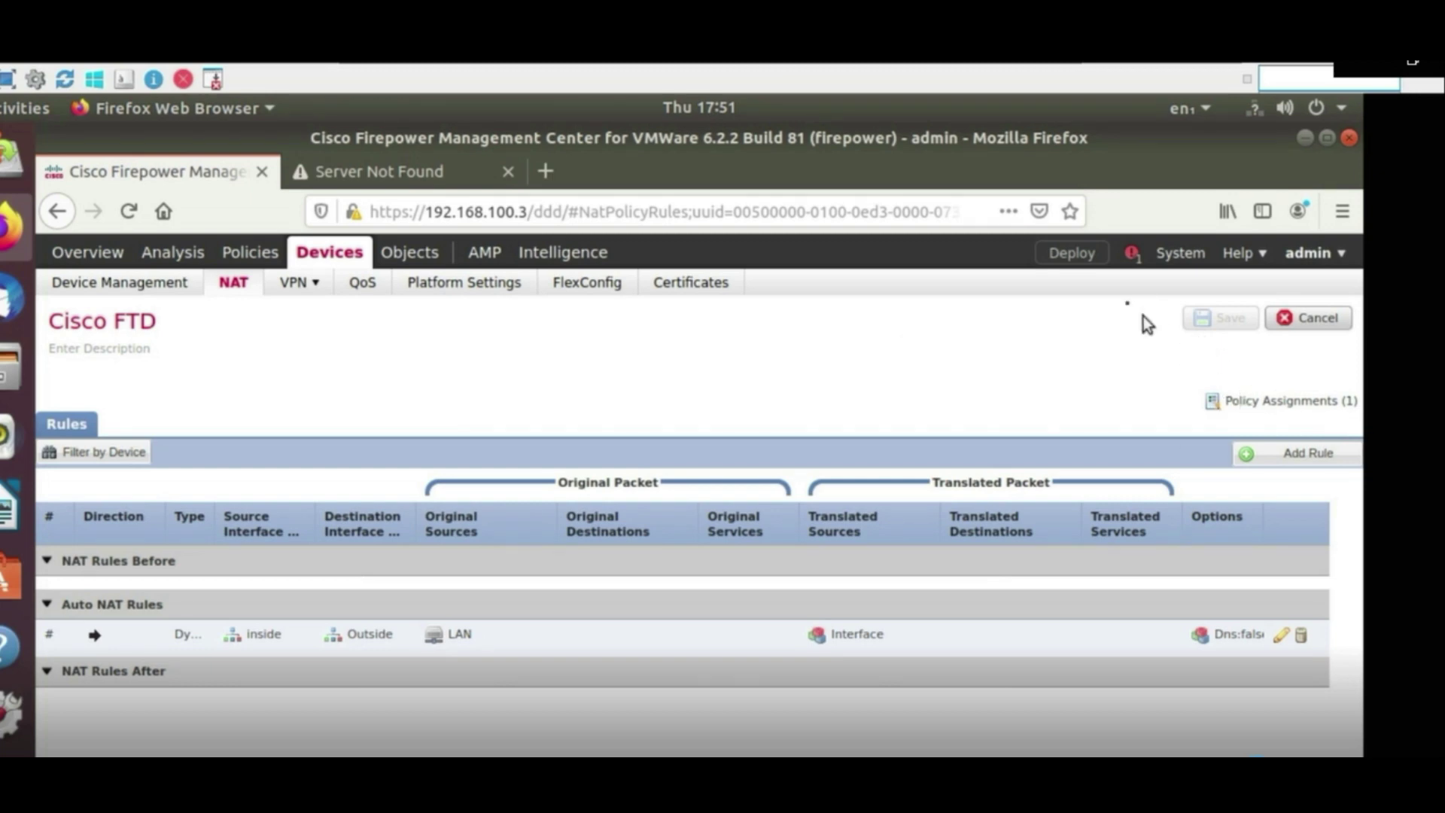
{"action": "left_click", "coordinate": [1067, 255]}
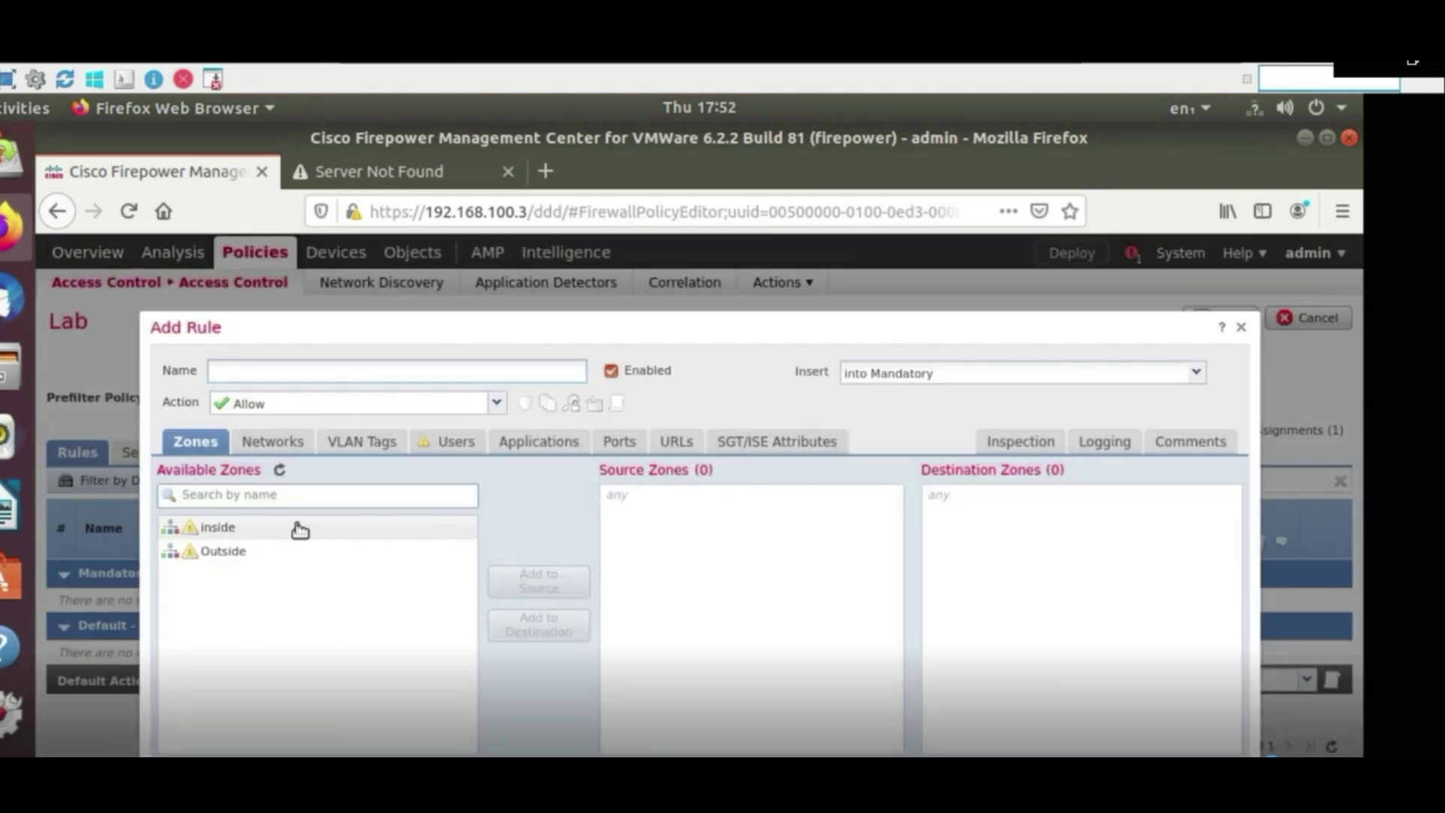
Add inside as the source zone and Outside as the destination zone, naming the rule 'LAN to WAN'
{"action": "left_click", "coordinate": [300, 530]}
{"action": "left_click", "coordinate": [527, 583]}
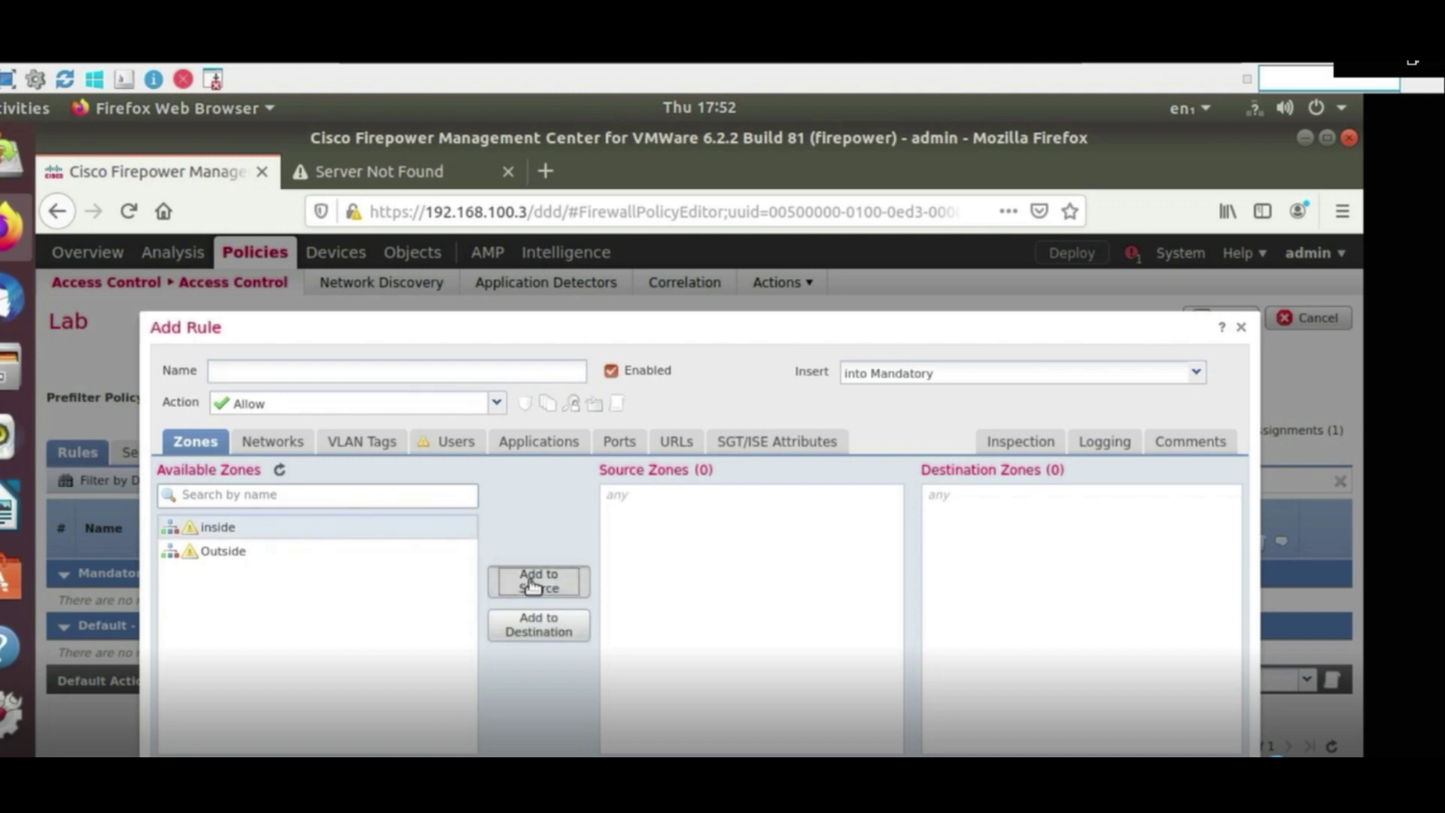
{"action": "left_click", "coordinate": [307, 557]}
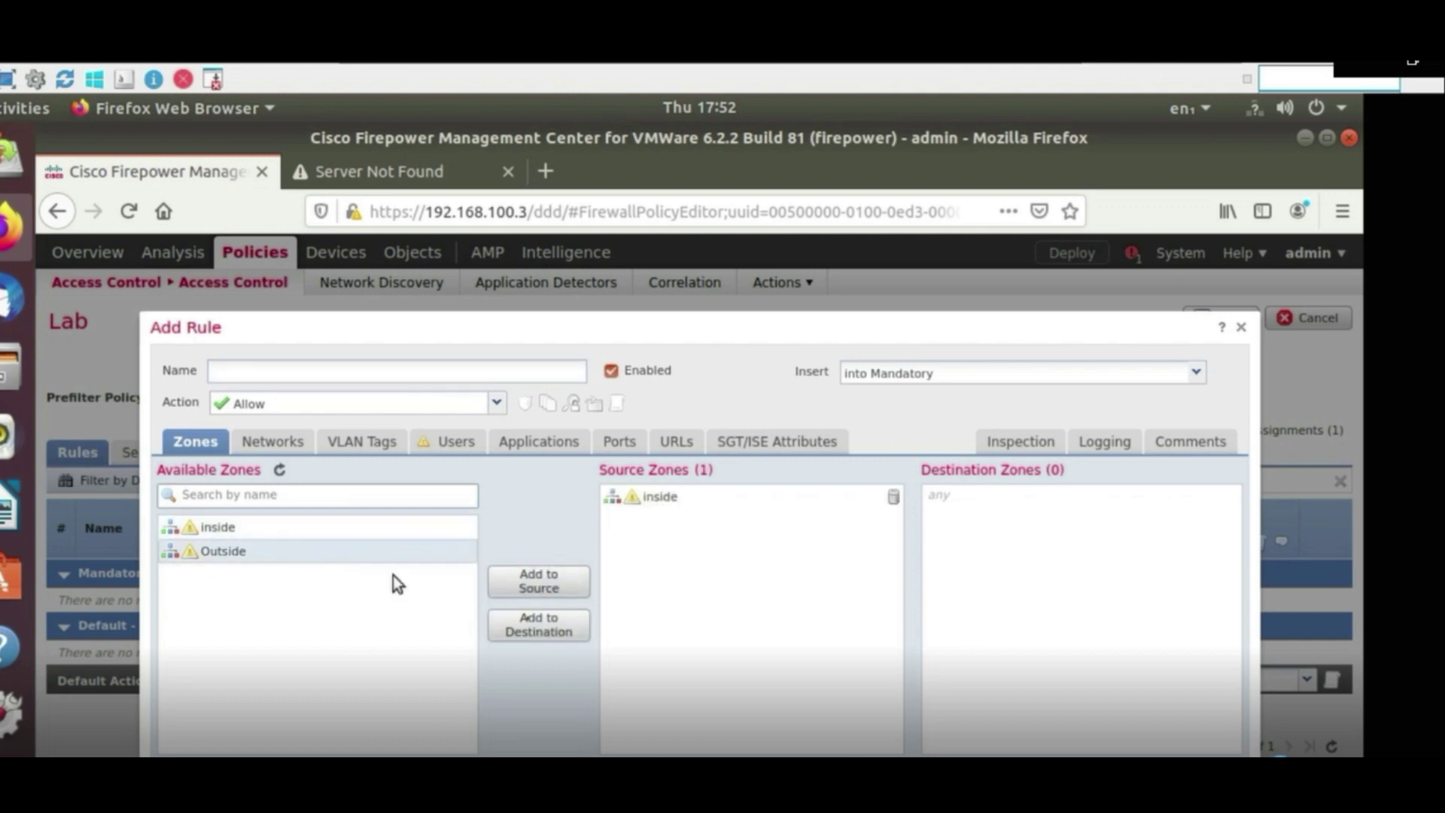
{"action": "left_click", "coordinate": [534, 625]}
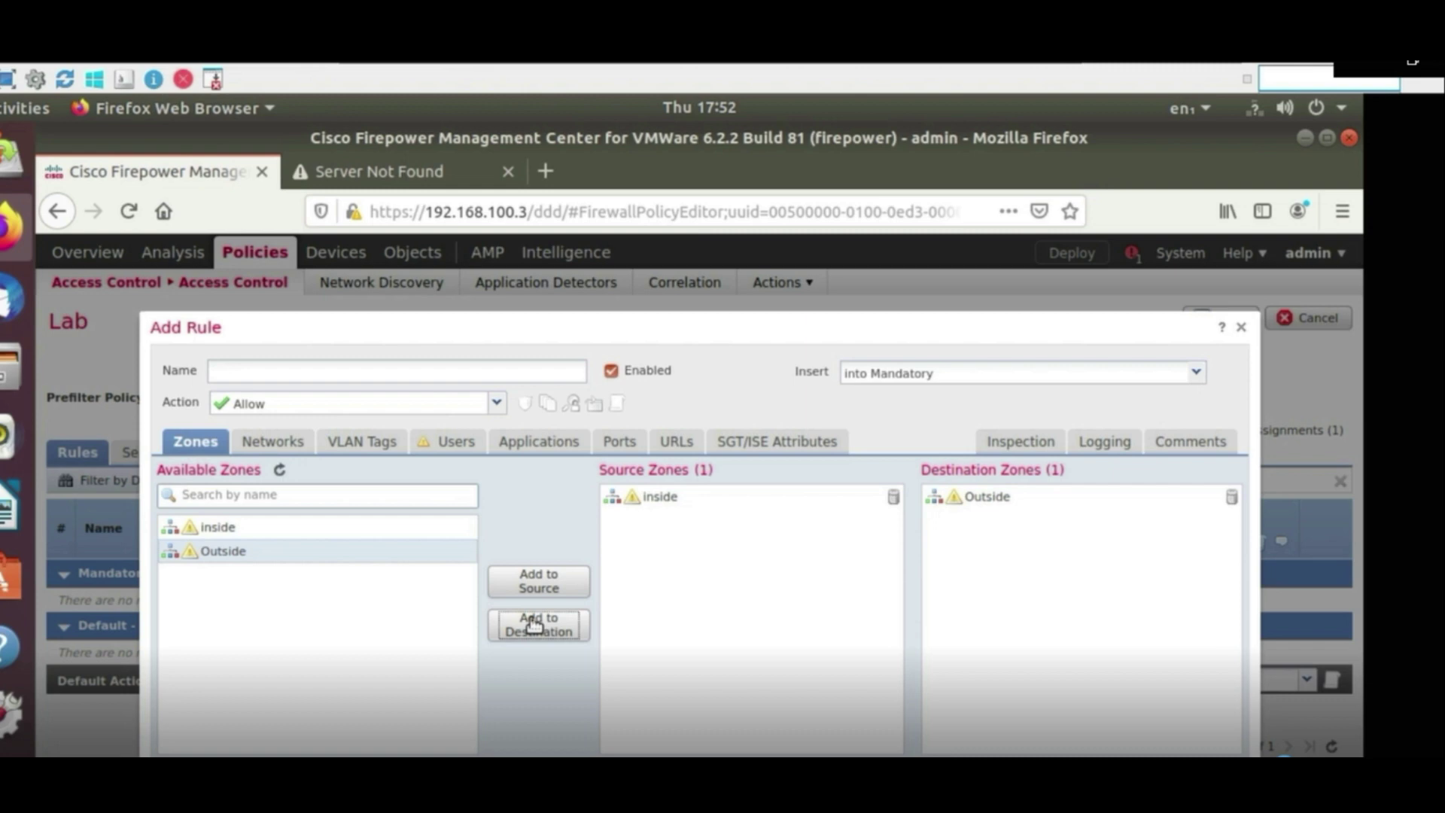
{"action": "left_click", "coordinate": [333, 371]}
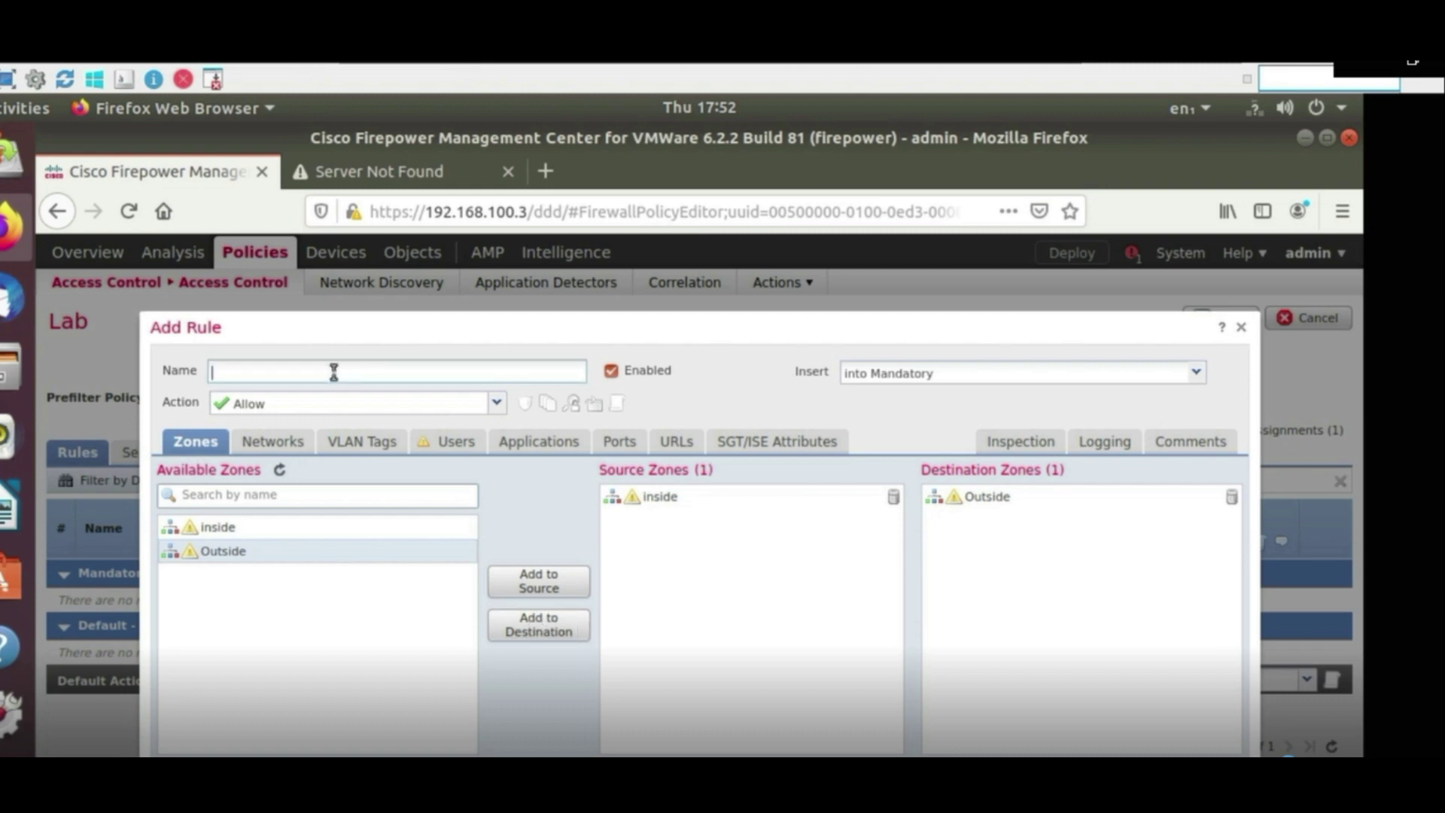
{"action": "type", "text": "LAN to WAN"}
Add any-ipv4 as source and any-ipv6 as destination networks, save the rule, and deploy
{"action": "left_click", "coordinate": [291, 446]}
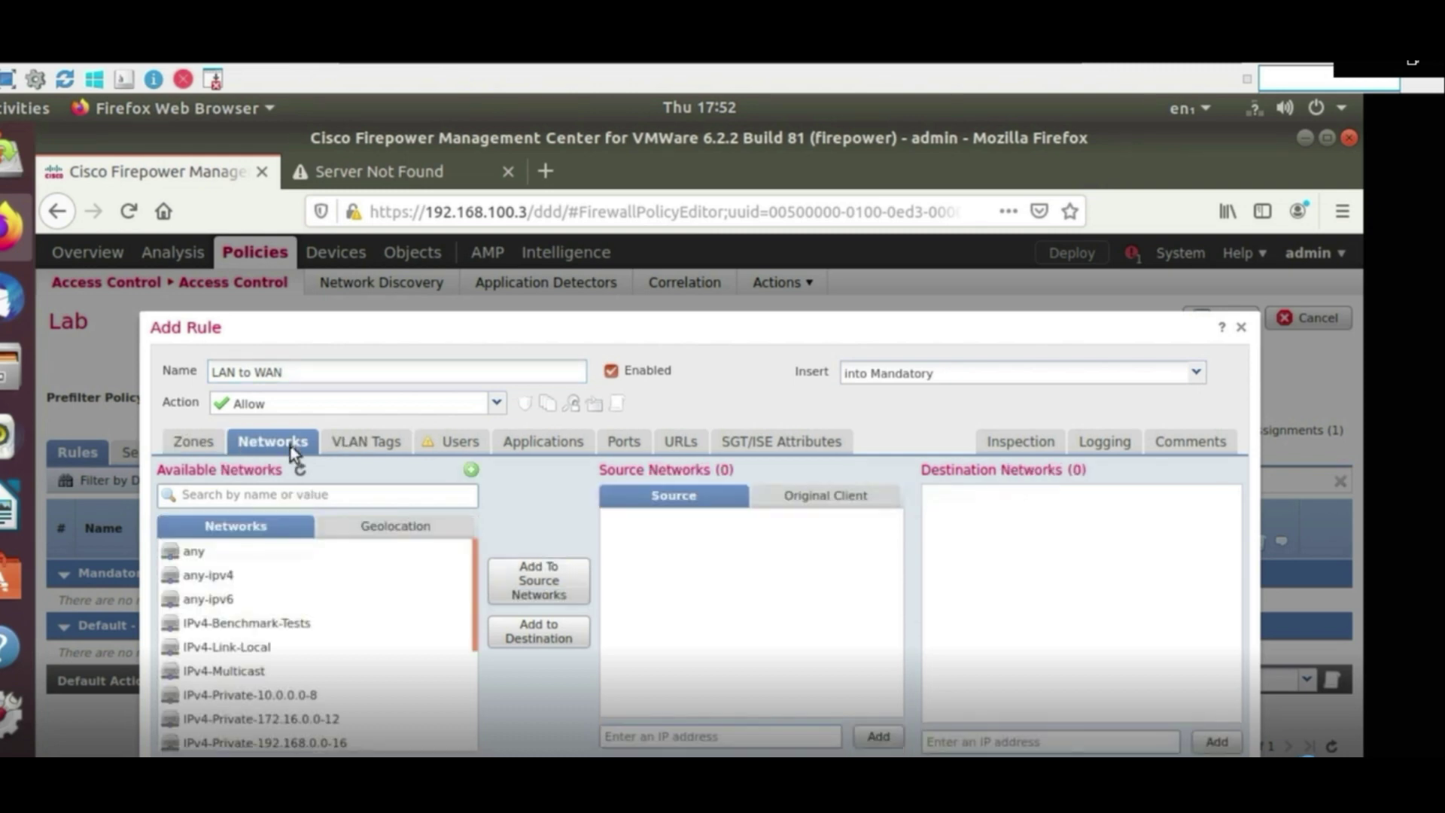
{"action": "left_click", "coordinate": [226, 576]}
{"action": "left_click", "coordinate": [531, 589]}
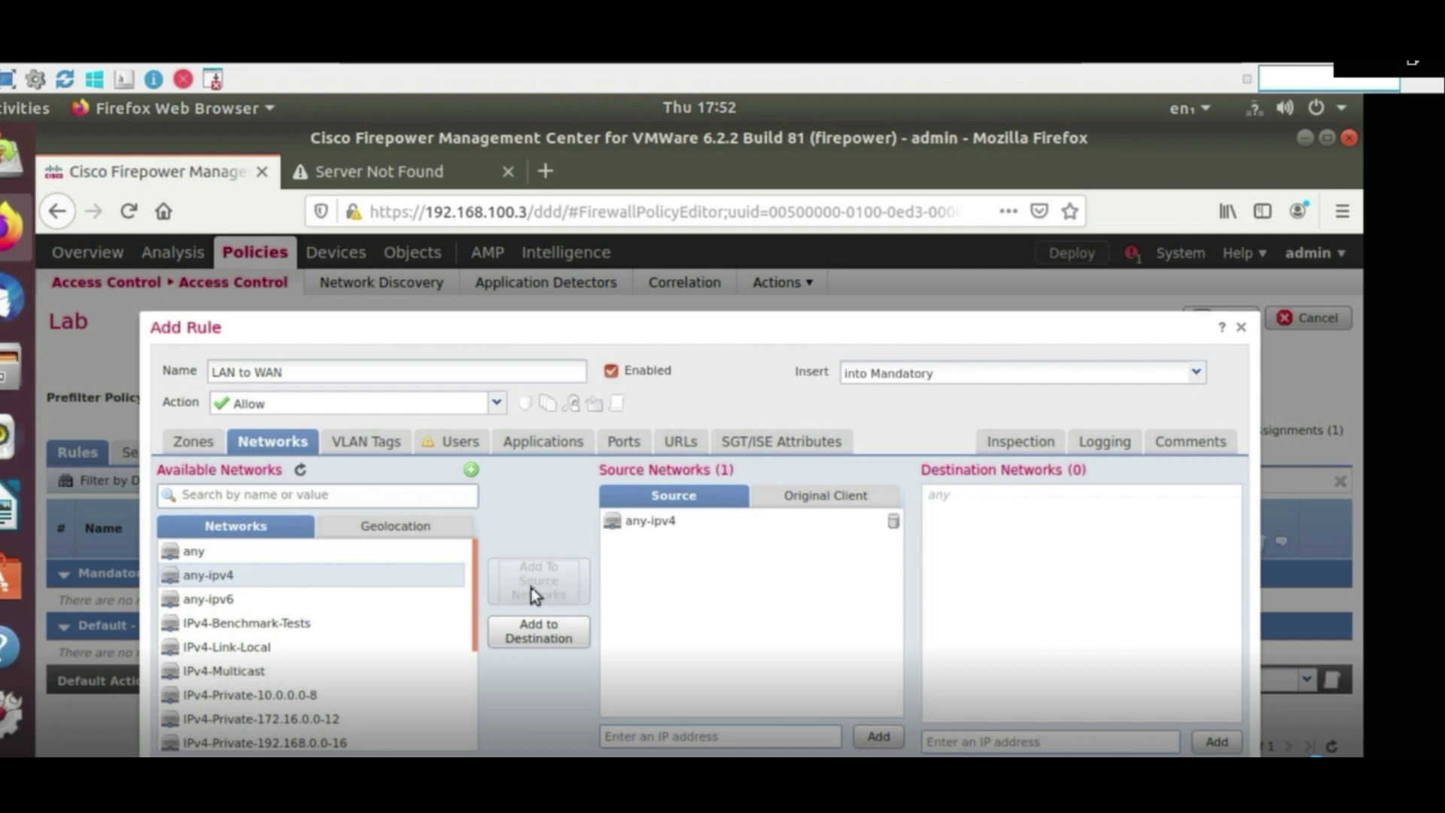
{"action": "left_click", "coordinate": [259, 599]}
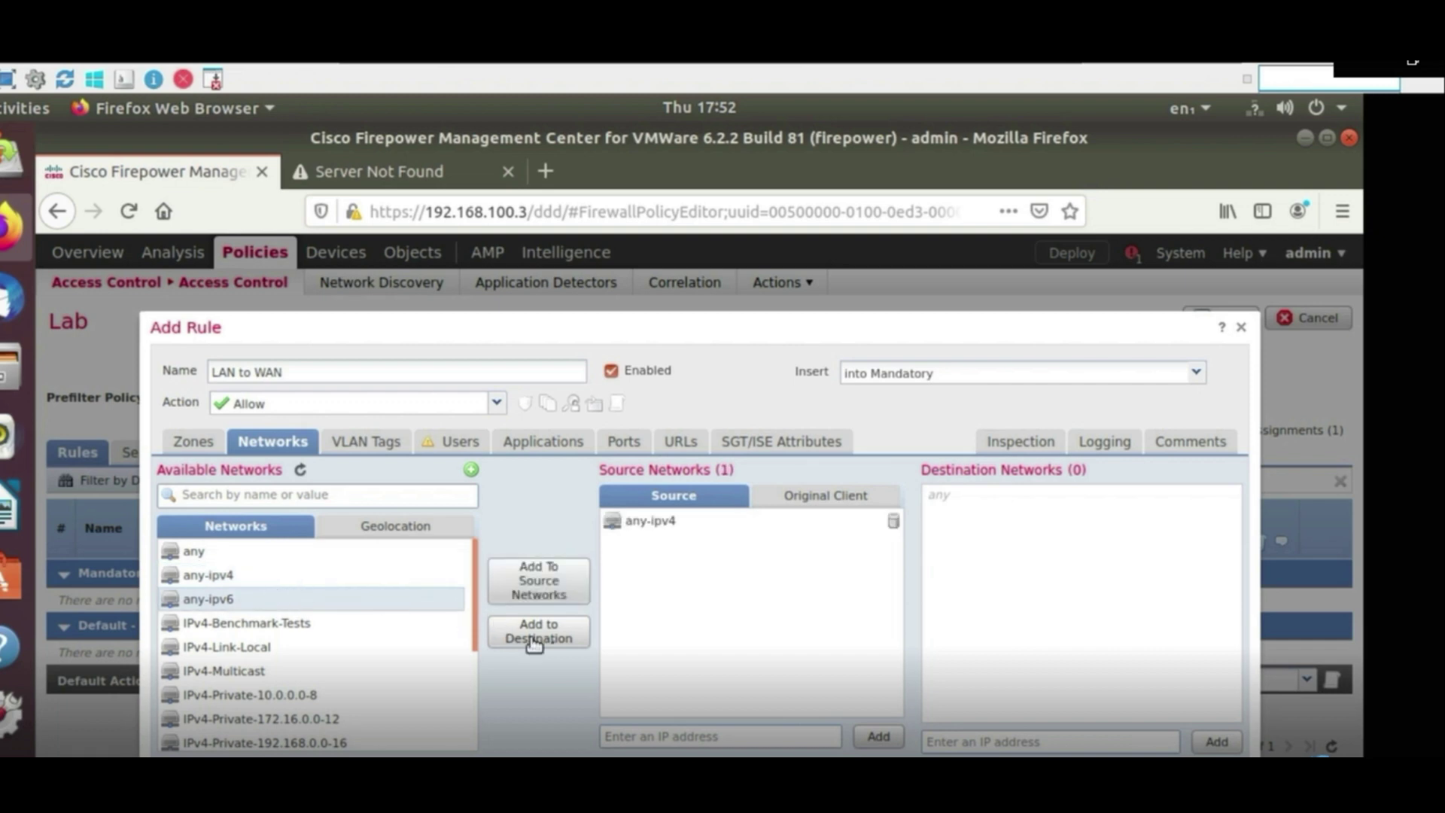
{"action": "left_click", "coordinate": [573, 643]}
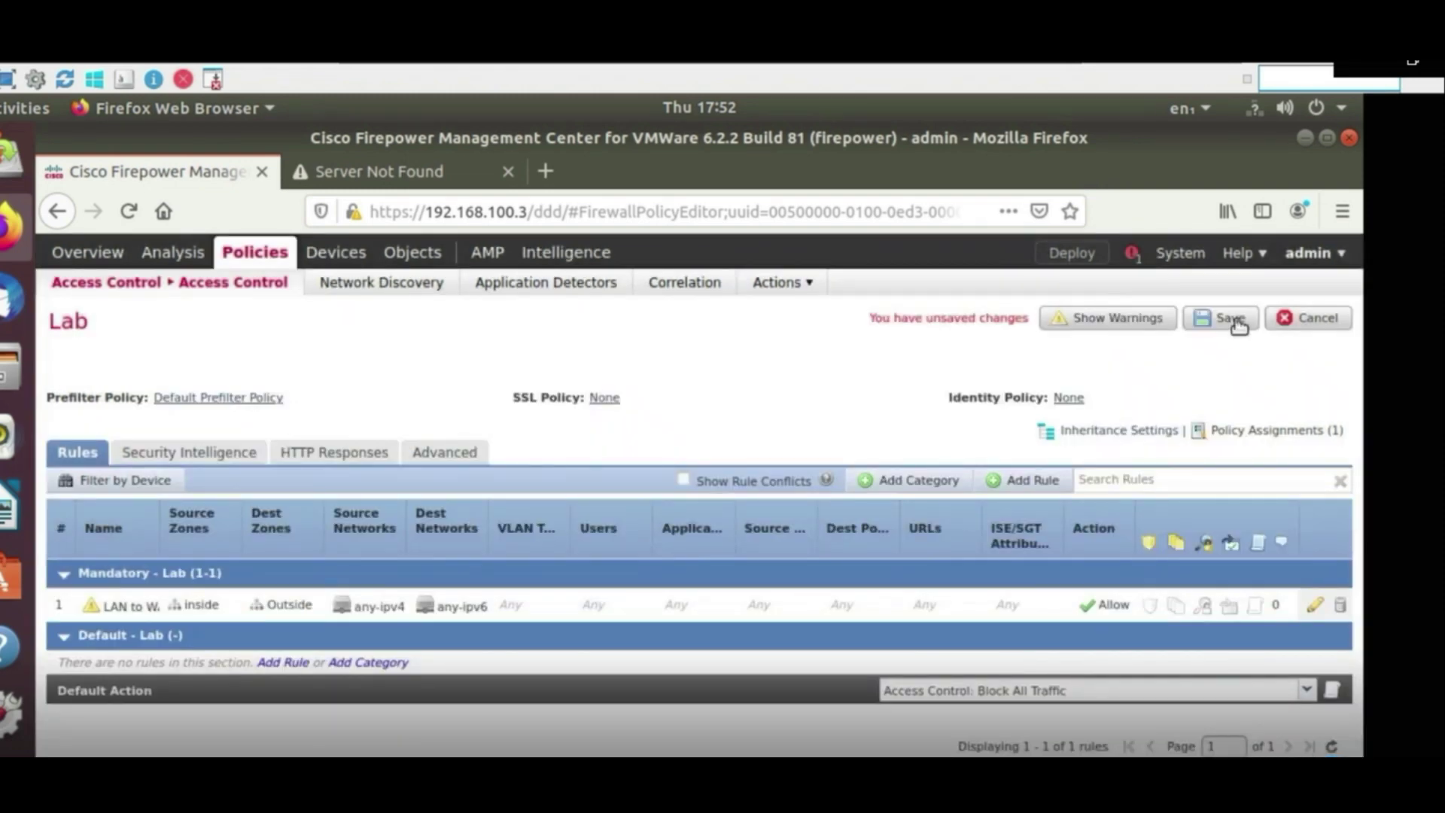
{"action": "left_click", "coordinate": [1234, 319]}
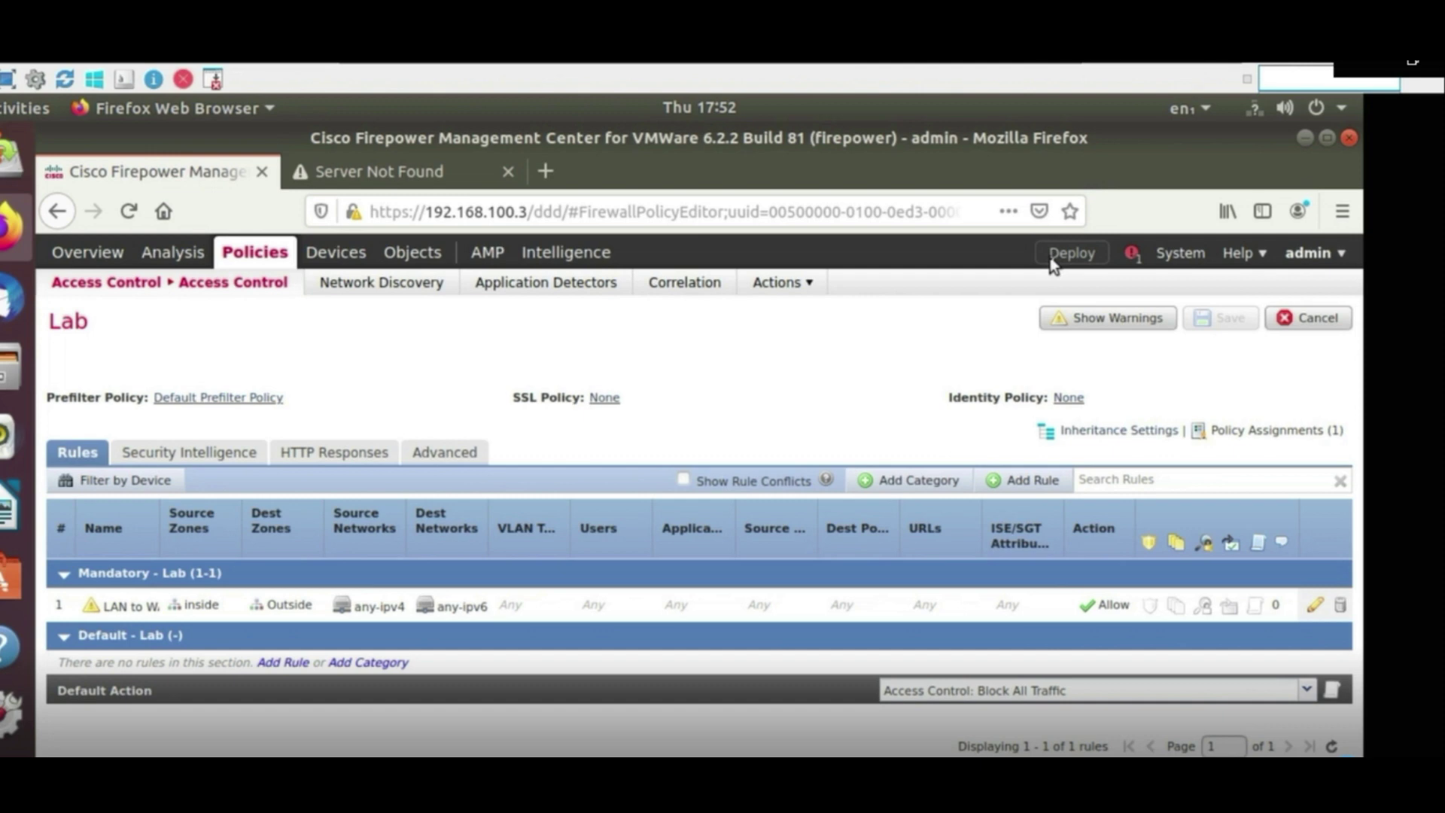
{"action": "left_click", "coordinate": [1068, 253]}
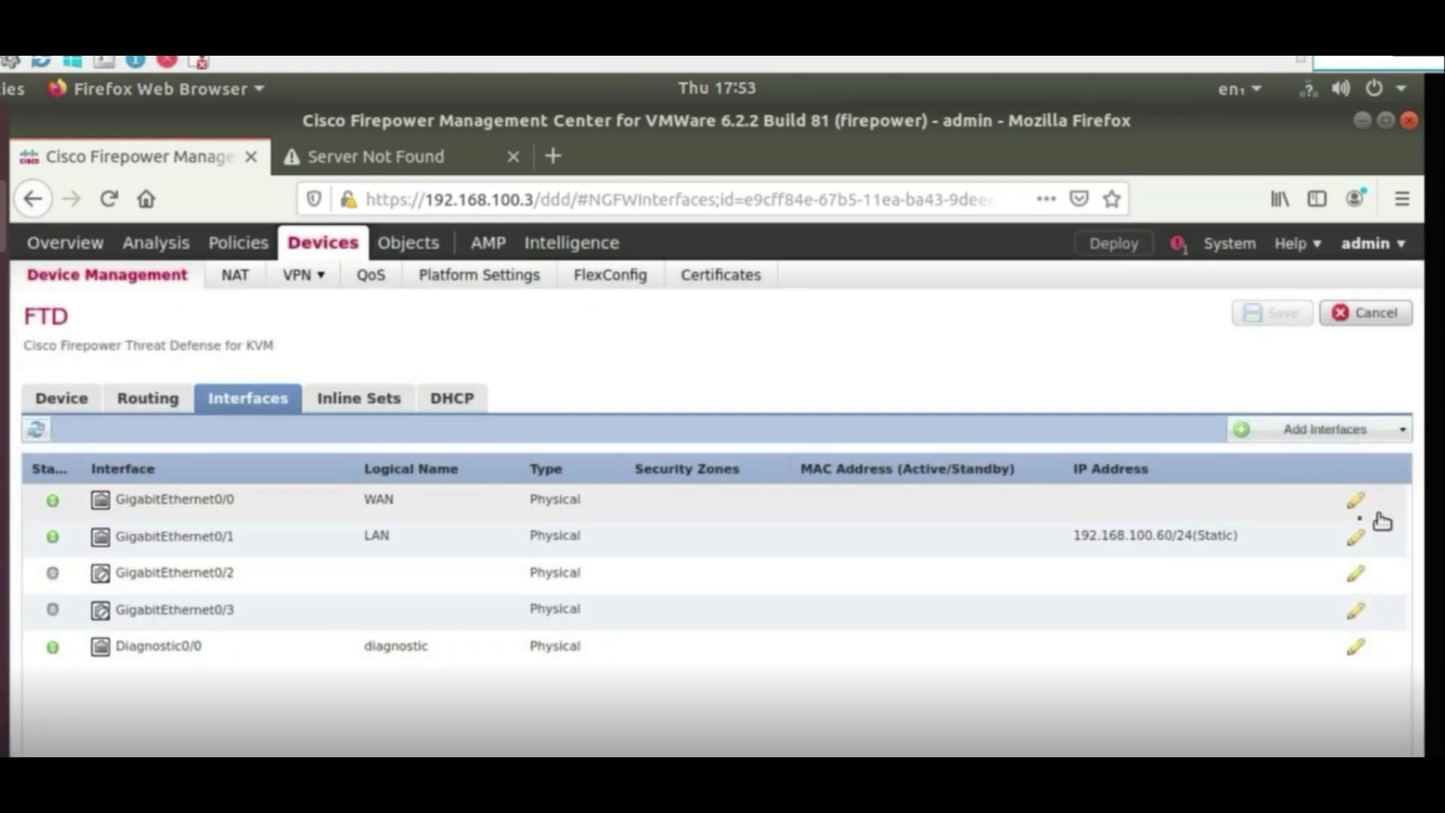
Assign the GigabitEthernet0/0 WAN interface to the Outside security zone
{"action": "left_click", "coordinate": [1355, 501]}
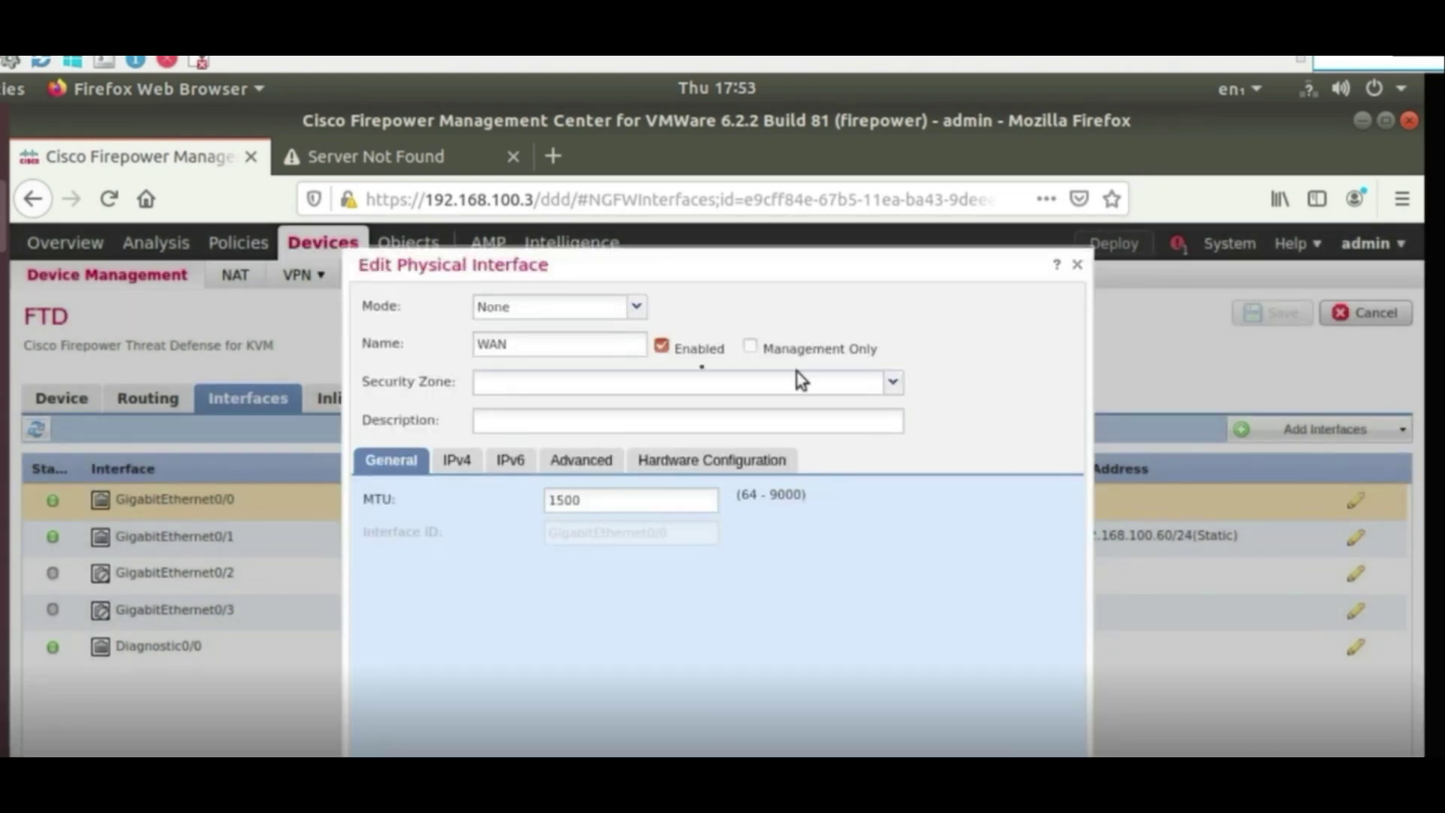
{"action": "left_click", "coordinate": [517, 396]}
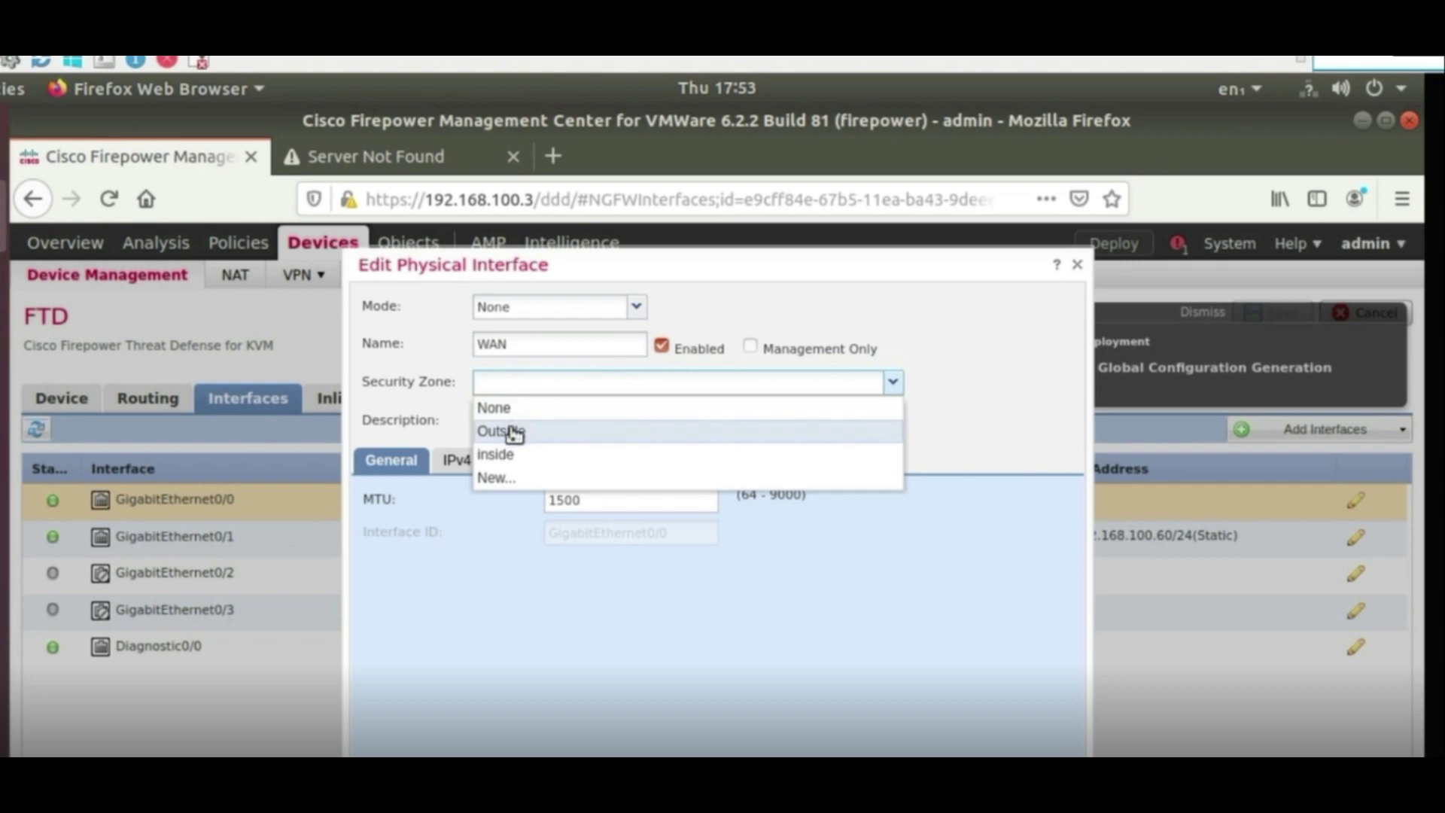
{"action": "left_click", "coordinate": [506, 431]}
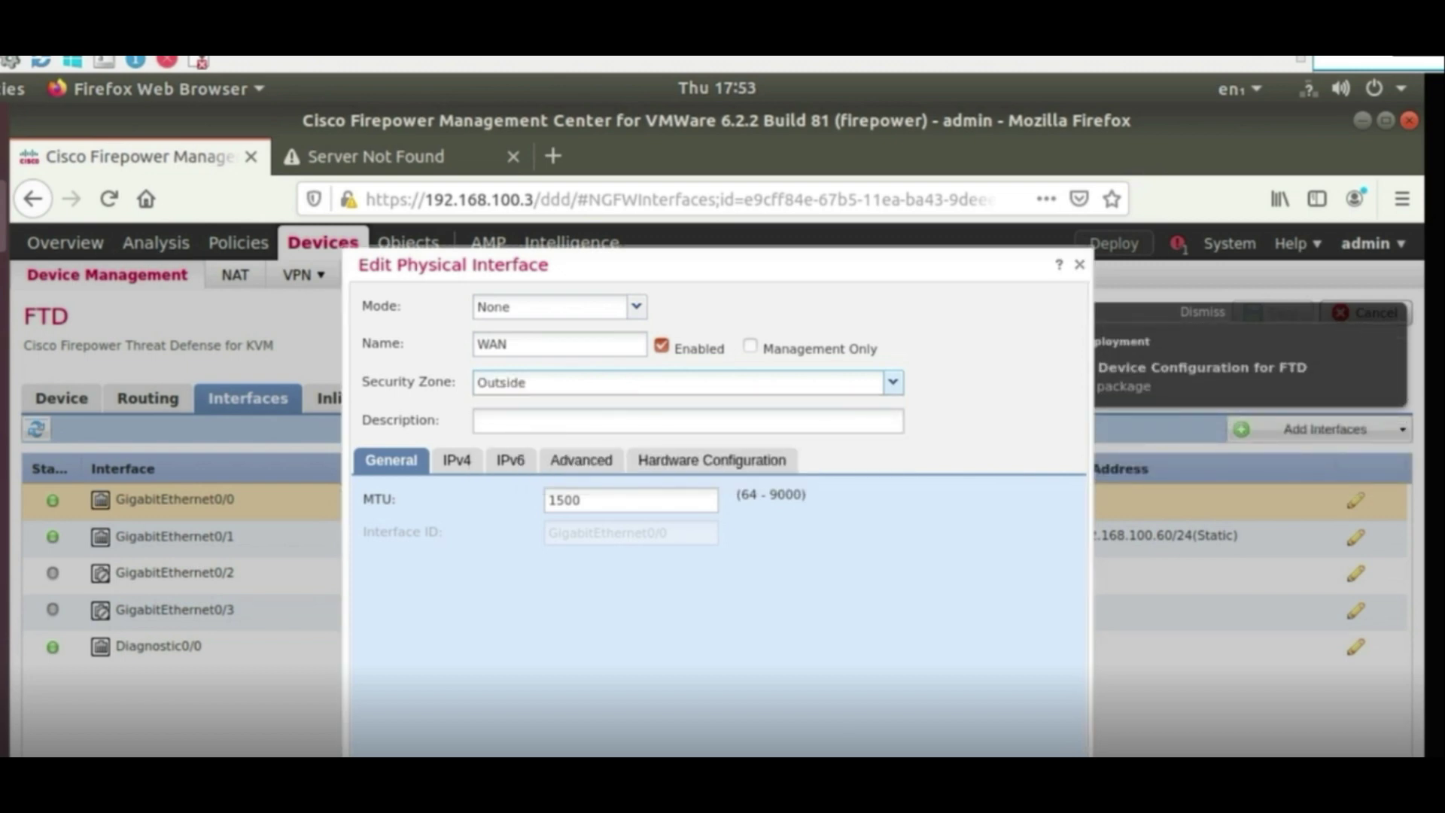
{"action": "key", "text": "Return"}
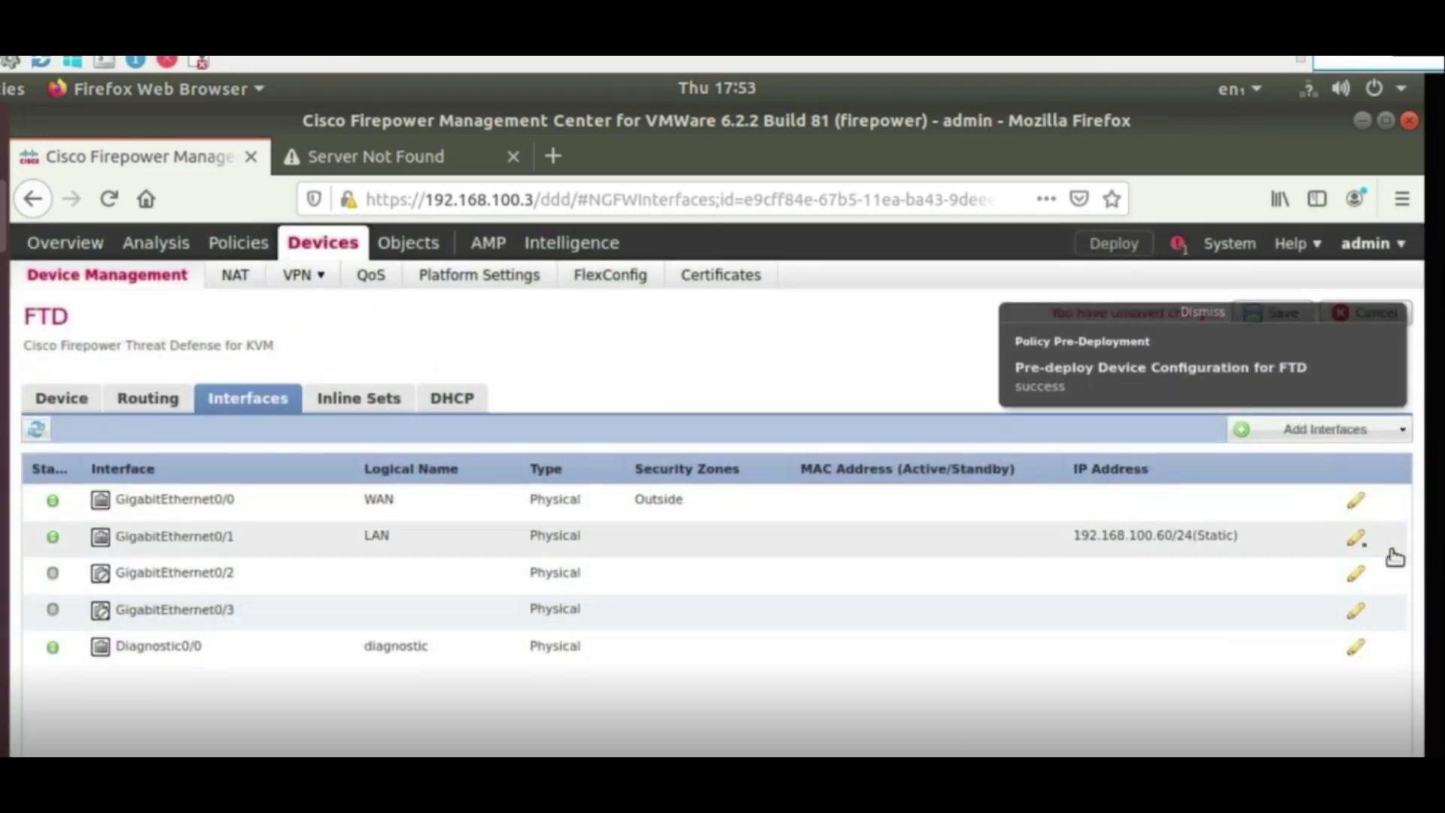
Assign the GigabitEthernet0/1 LAN interface to the inside zone and save the interface changes
{"action": "left_click", "coordinate": [1357, 541]}
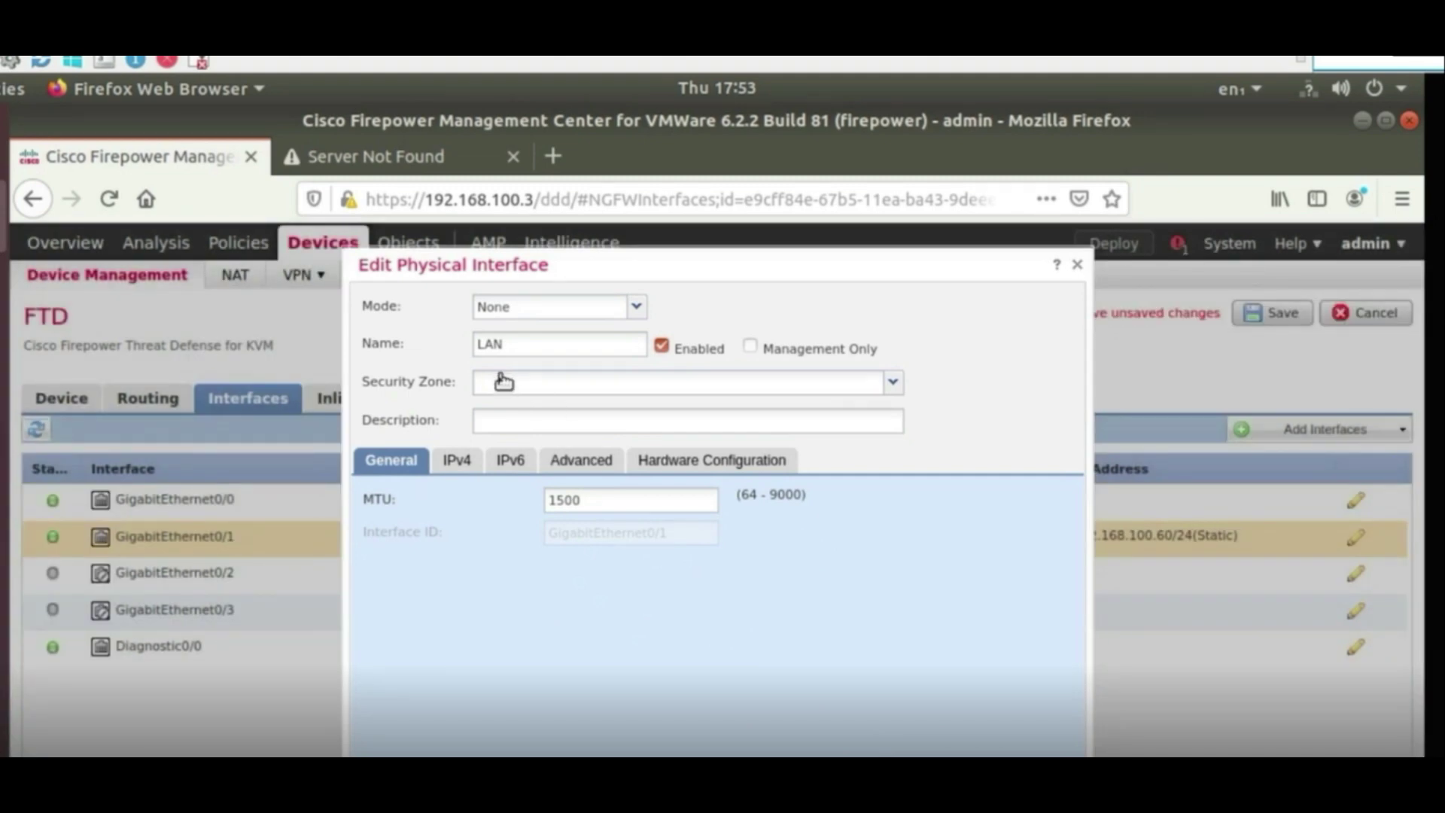
{"action": "left_click", "coordinate": [502, 385]}
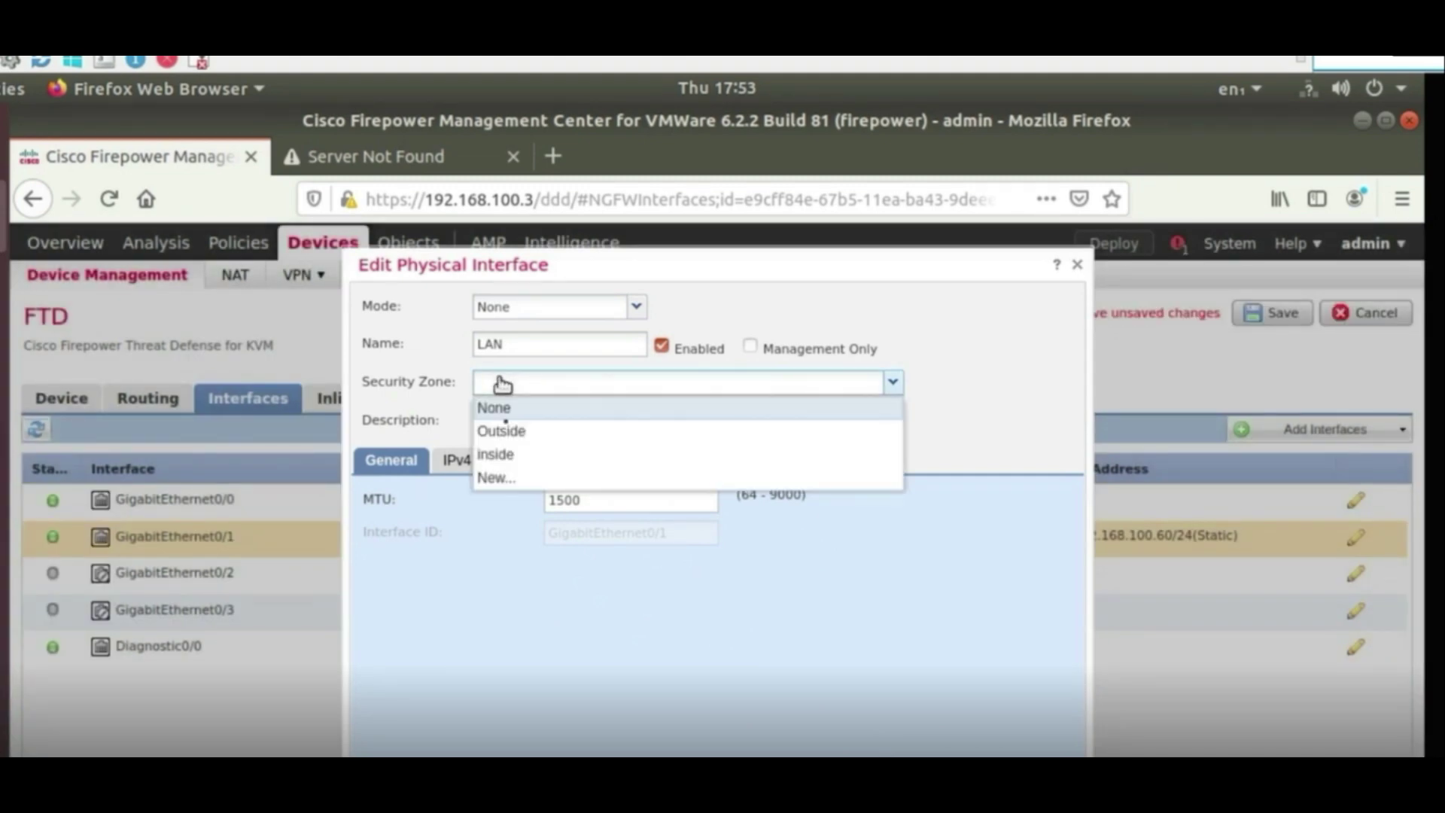
{"action": "left_click", "coordinate": [503, 456]}
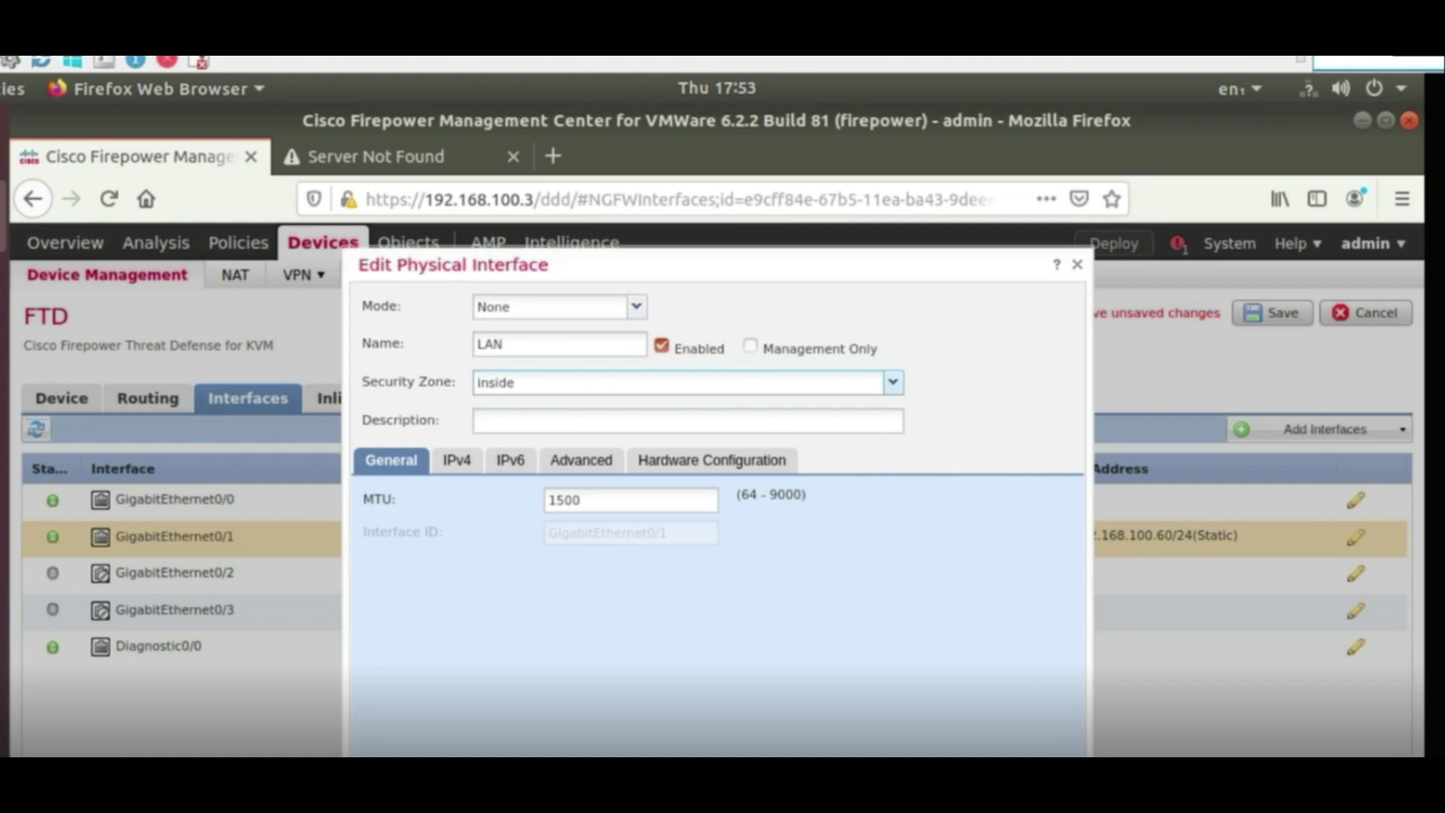
{"action": "key", "text": "Return"}
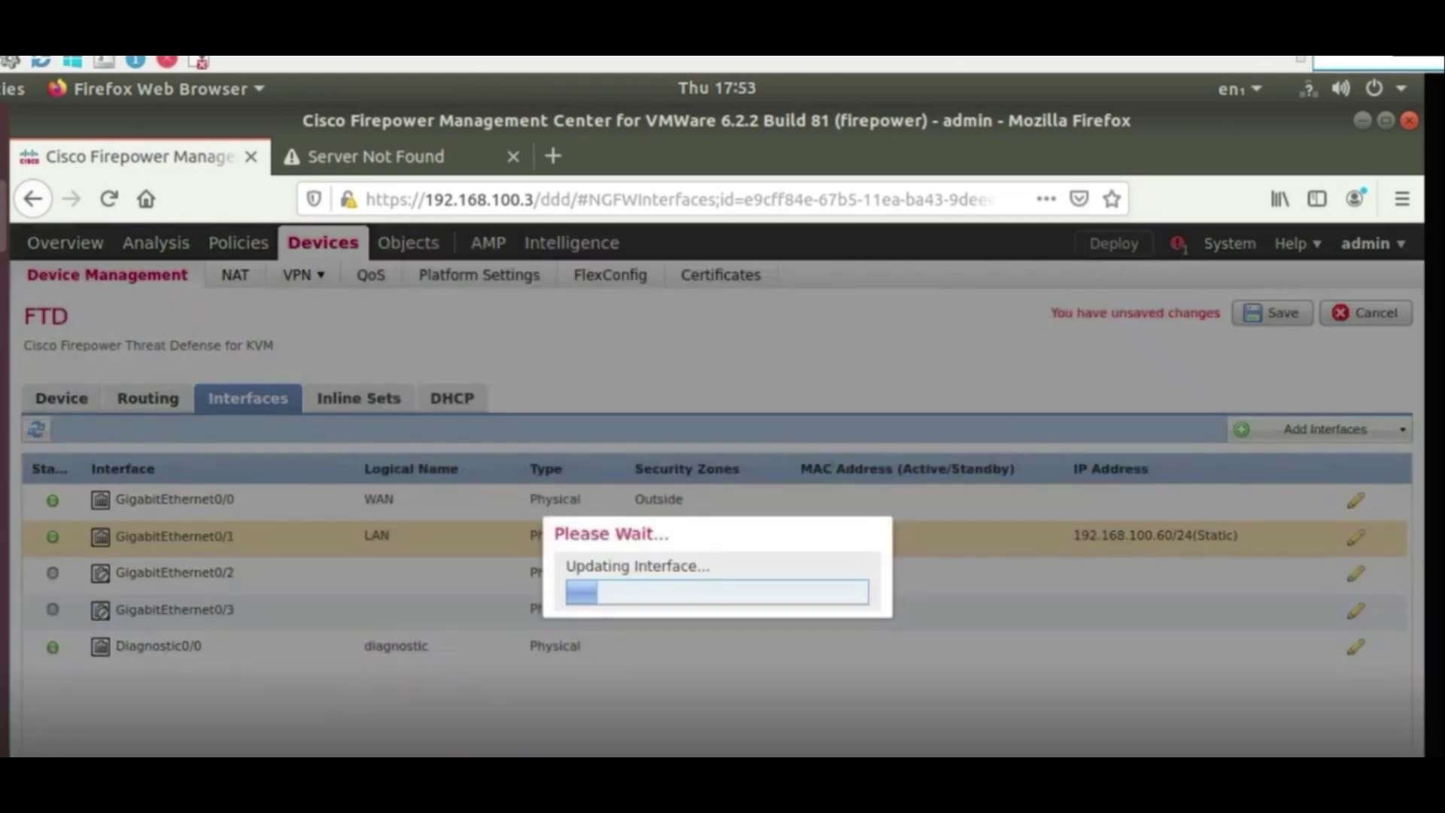
{"action": "left_click", "coordinate": [1260, 316]}
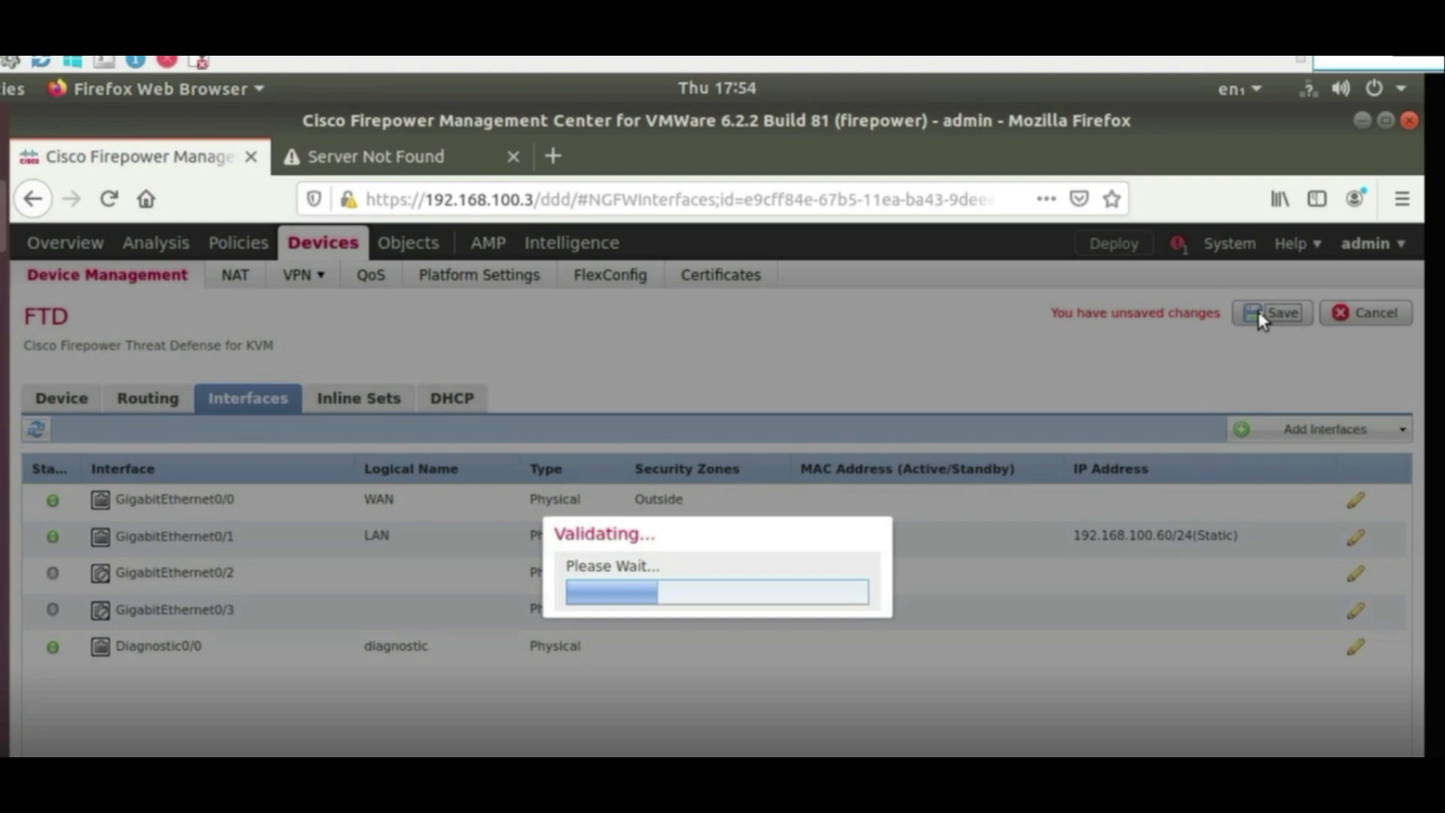